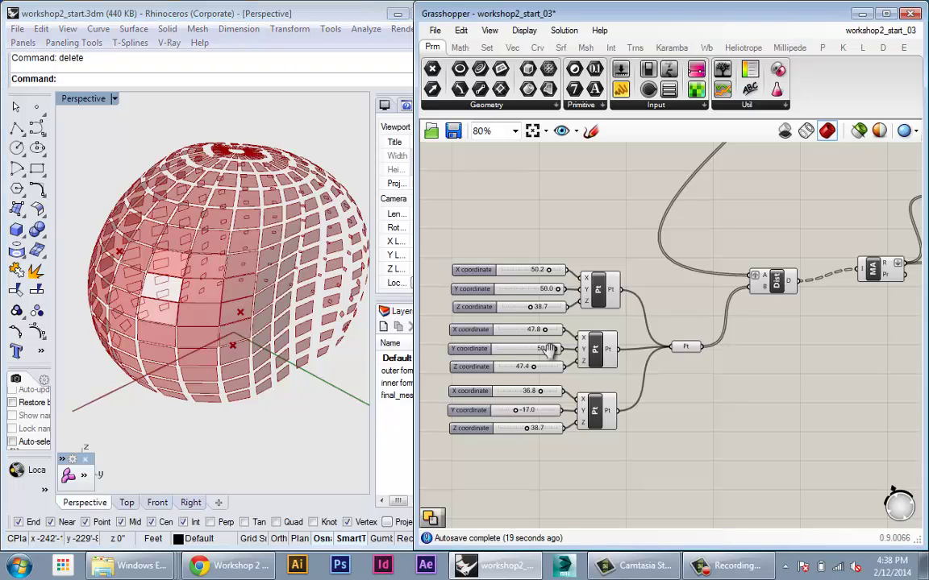
Examine the point-distance part of the definition and the varying panel openings on the form, up close and from several angles.
scroll(552, 255, up, 2)
scroll(551, 264, down, 2)
scroll(552, 265, down, 2)
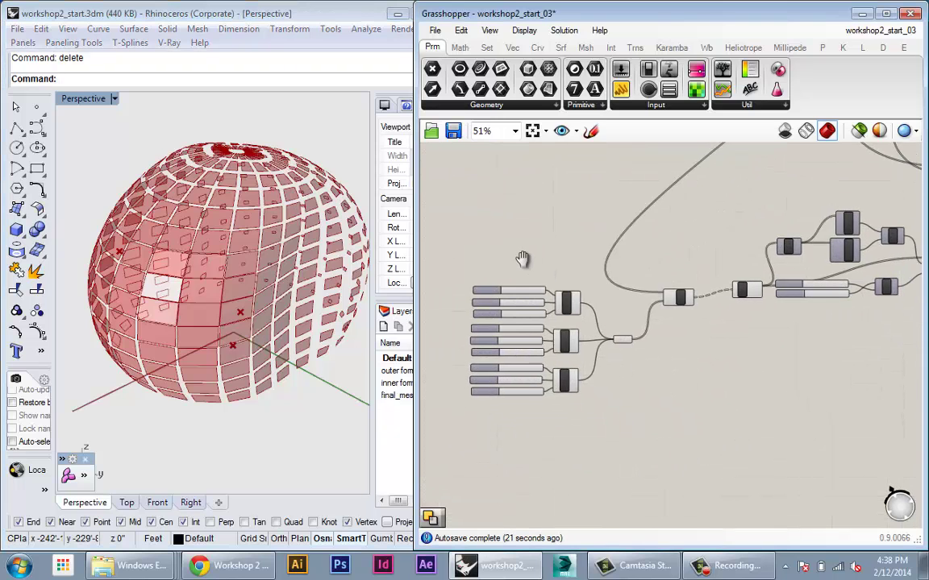
scroll(596, 373, down, 3)
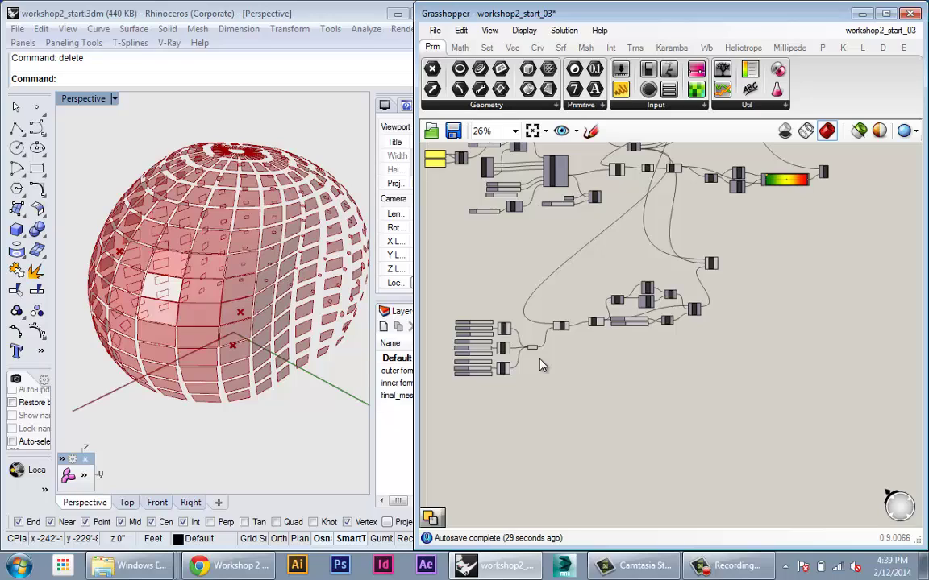
right_drag(148, 225, 185, 249)
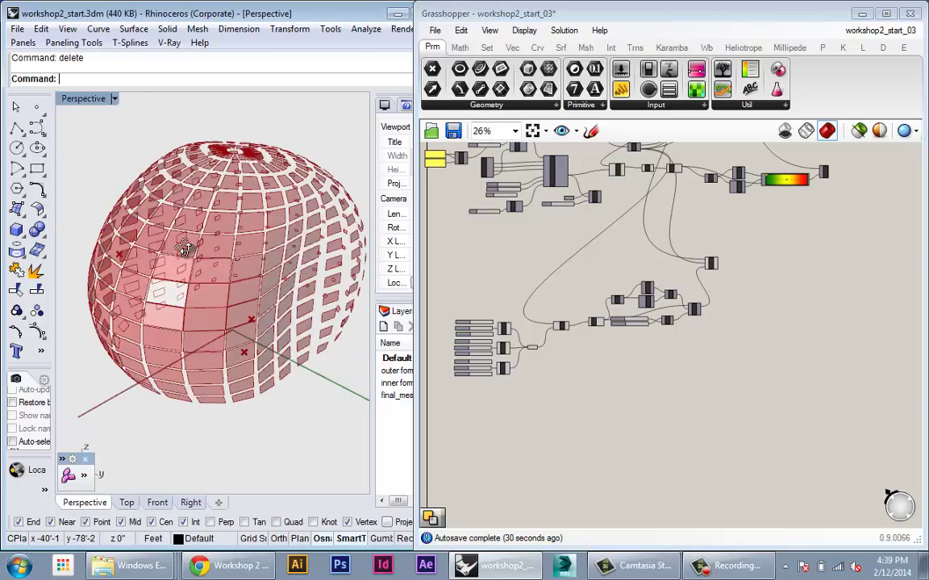
scroll(187, 297, up, 9)
scroll(249, 276, down, 5)
right_drag(186, 297, 238, 262)
scroll(301, 274, up, 3)
scroll(232, 276, up, 4)
scroll(232, 277, down, 3)
scroll(291, 275, up, 2)
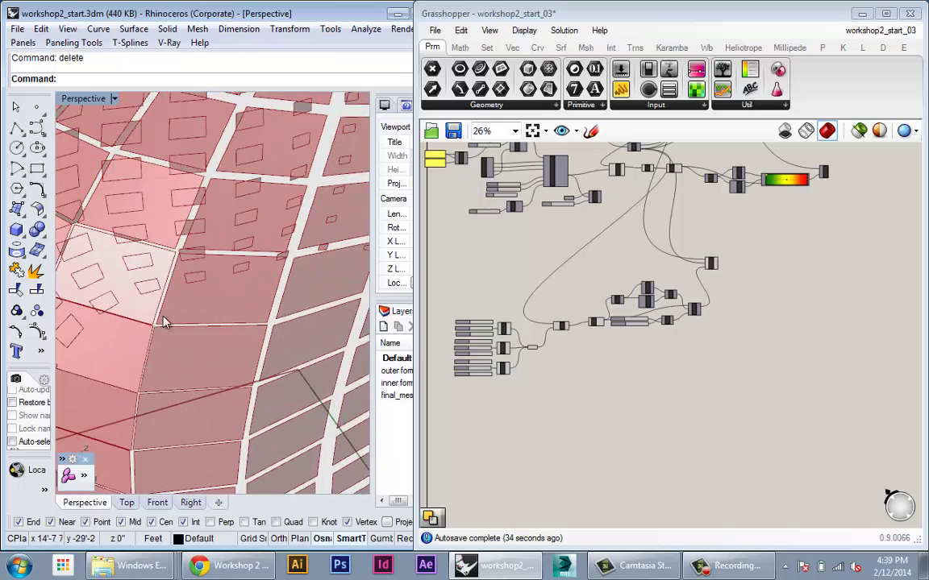
scroll(274, 258, down, 4)
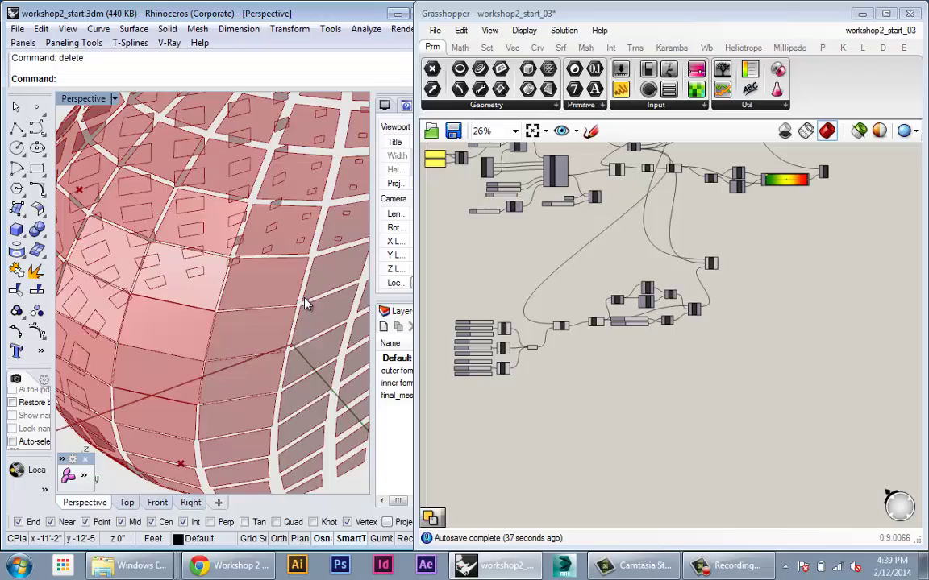
scroll(250, 258, up, 5)
scroll(263, 294, down, 6)
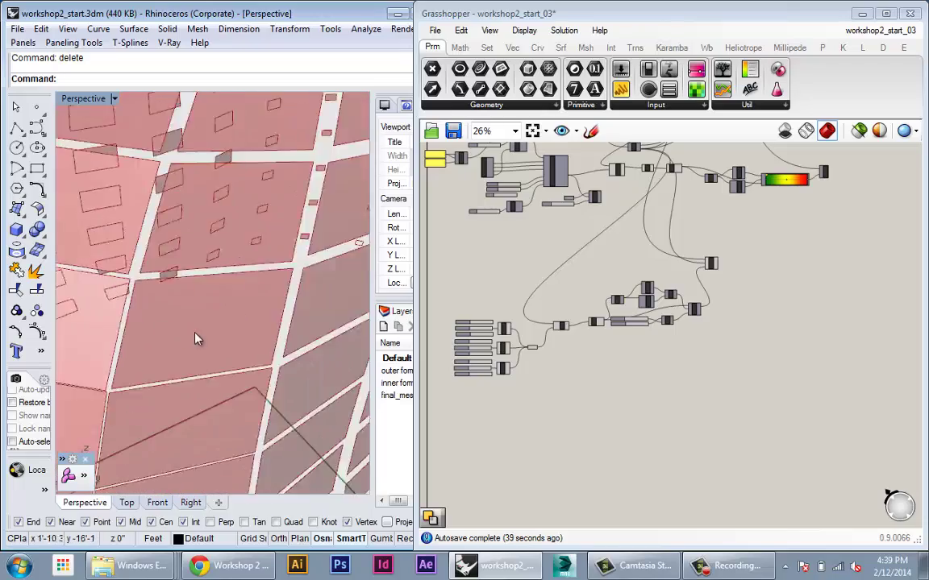
scroll(315, 357, up, 2)
right_drag(314, 357, 219, 385)
scroll(257, 400, up, 4)
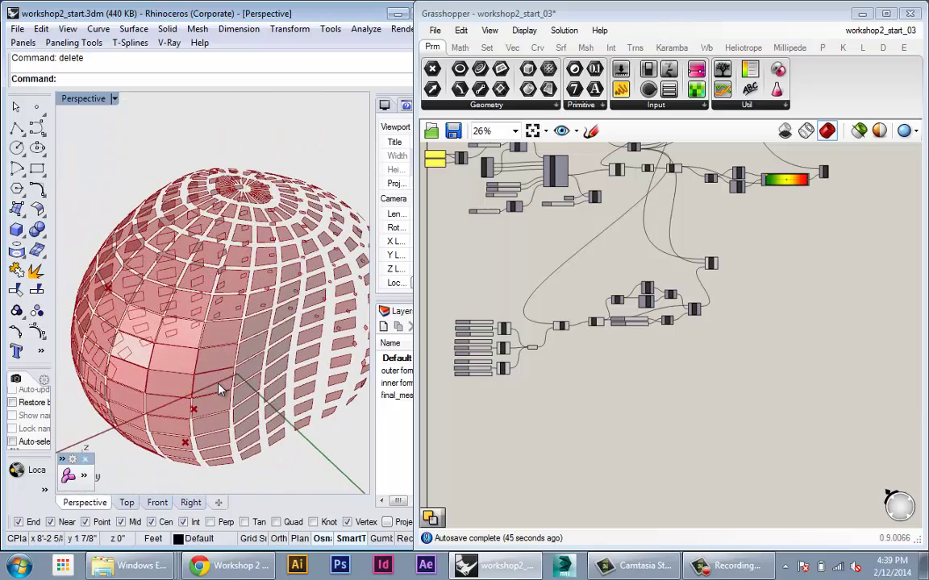
scroll(250, 364, up, 3)
scroll(260, 379, down, 3)
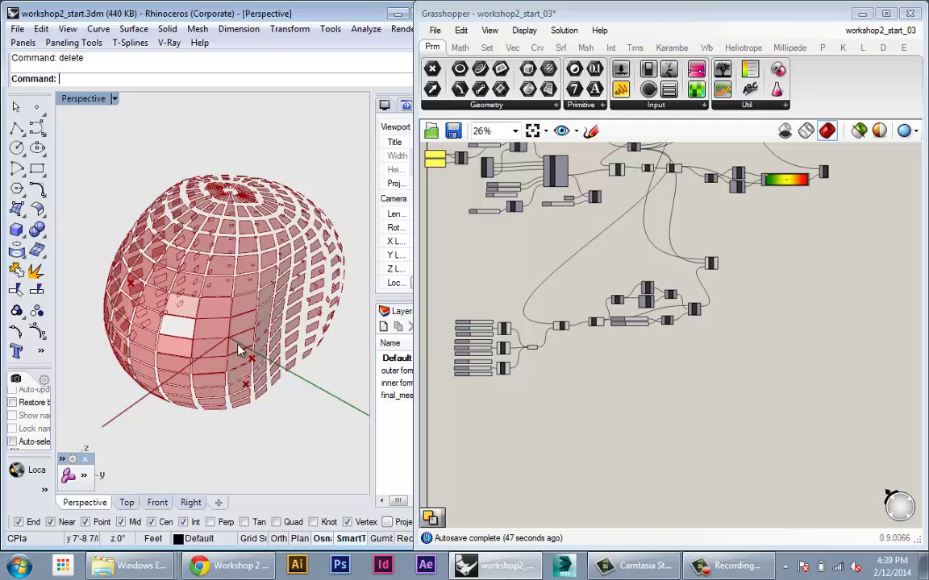
mouse_move(238, 342)
right_down()
mouse_move(224, 274)
mouse_move(259, 327)
mouse_move(230, 353)
right_up()
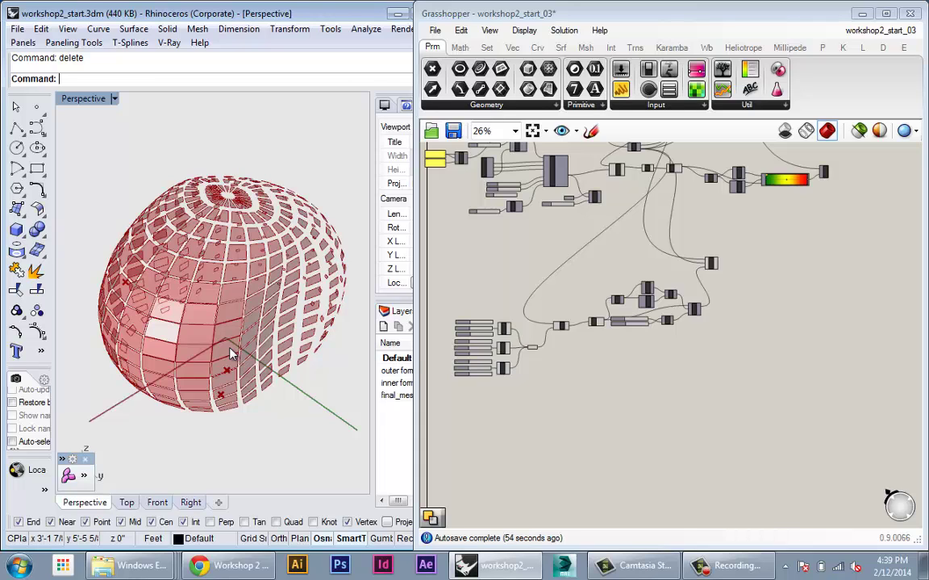
Move the component at the end of the point-distance branch a little farther from the nodes that feed it.
scroll(568, 291, up, 2)
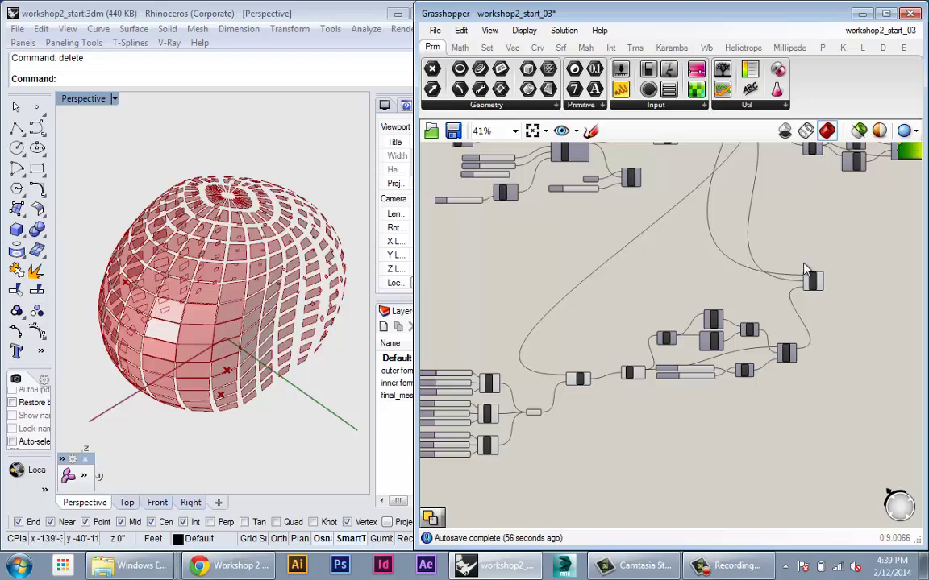
drag(814, 282, 861, 320)
click(604, 238)
Wire the month slider with value 9 into the Compose component's M input in place of the Series output.
right_drag(603, 239, 630, 330)
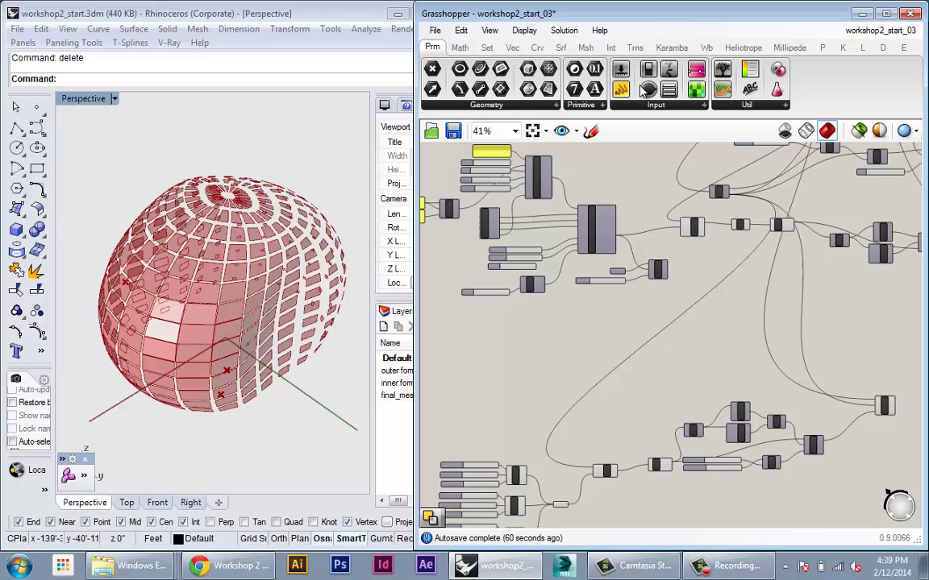
scroll(650, 219, up, 5)
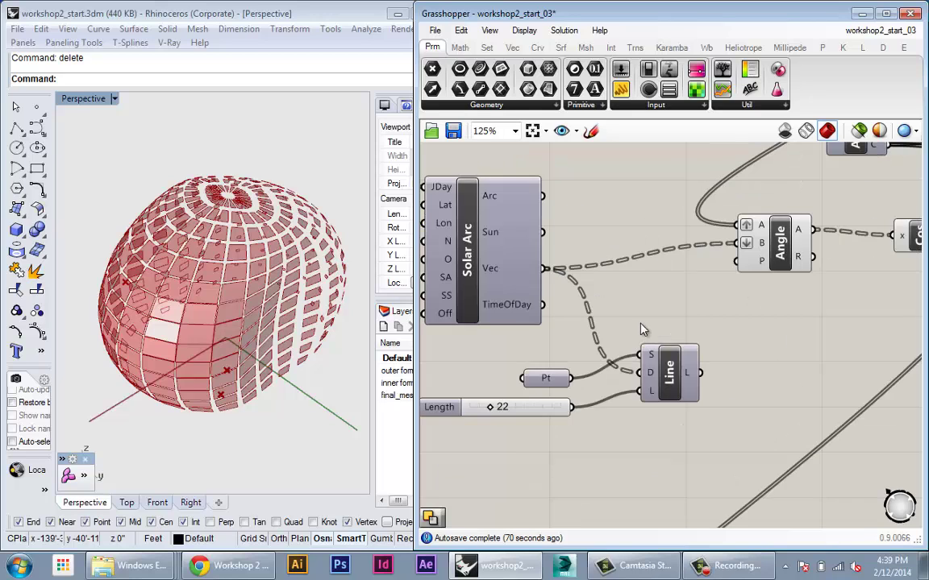
right_drag(657, 326, 638, 311)
scroll(493, 263, down, 2)
right_drag(486, 268, 737, 330)
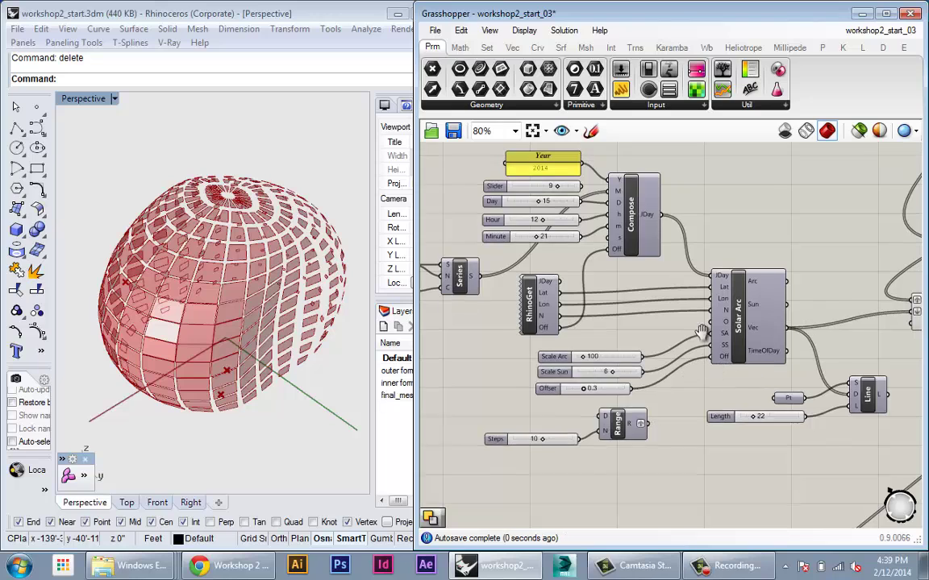
mouse_move(590, 206)
right_down()
mouse_move(595, 238)
mouse_move(590, 210)
right_up()
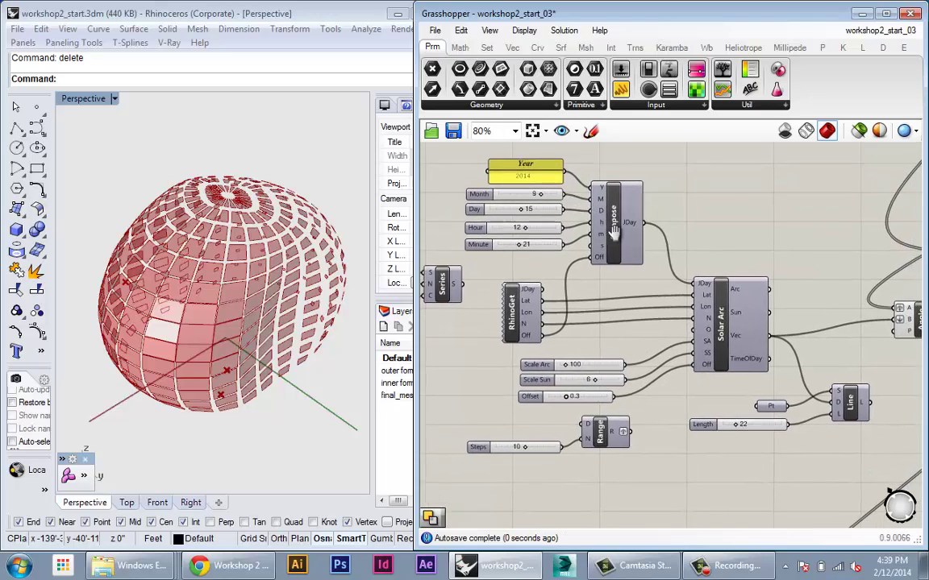
scroll(639, 243, up, 3)
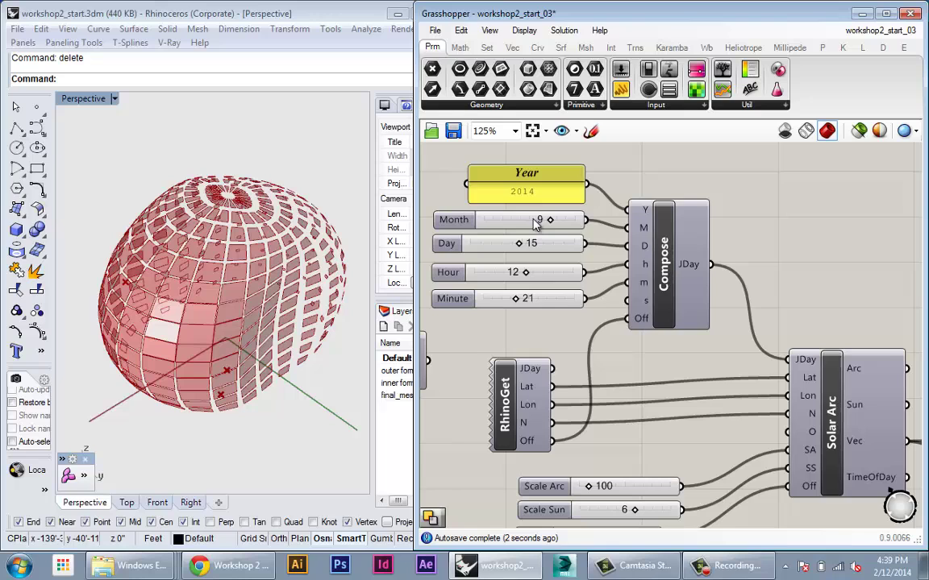
Set the Offset value feeding the Solar Arc component to 0.5.
right_drag(544, 249, 665, 370)
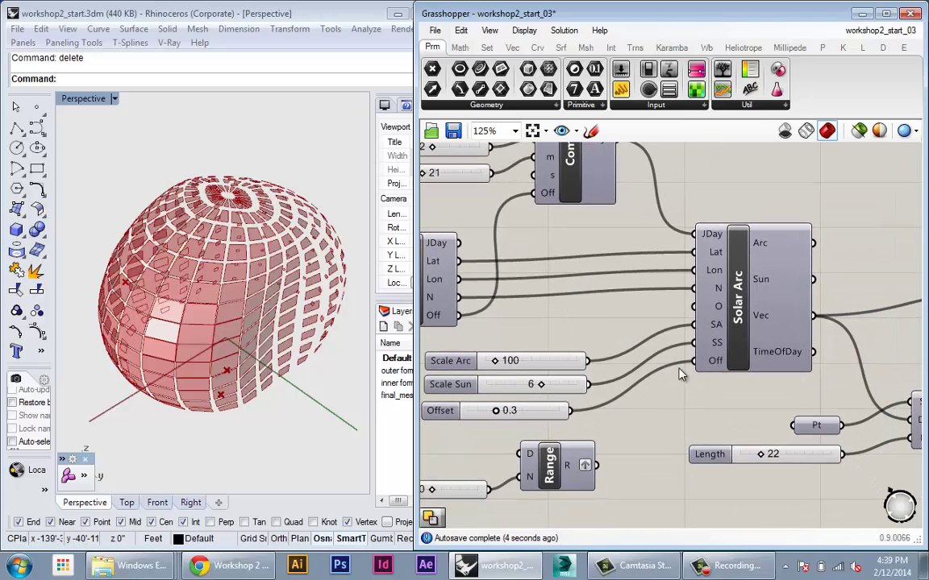
right_drag(514, 424, 472, 356)
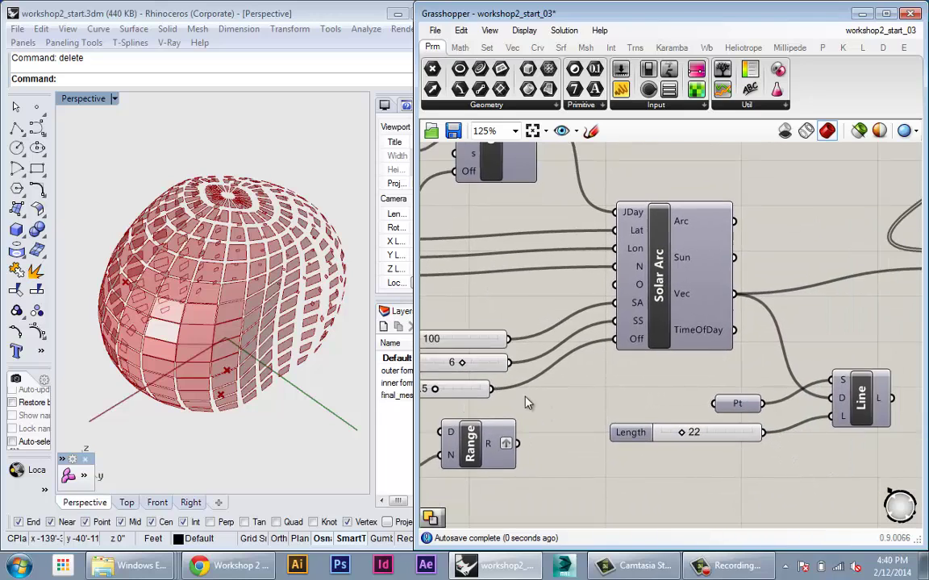
Turn on the preview of the Solar Arc component and bring the whole sun path into view around the form.
scroll(699, 330, down, 3)
scroll(666, 412, up, 1)
right_click(666, 413)
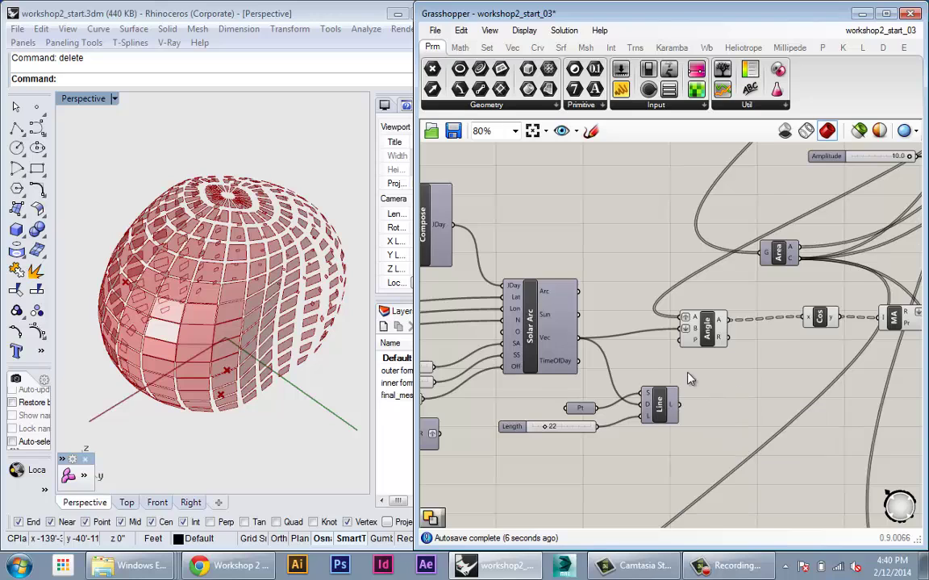
right_drag(559, 333, 605, 353)
right_click(585, 344)
click(597, 370)
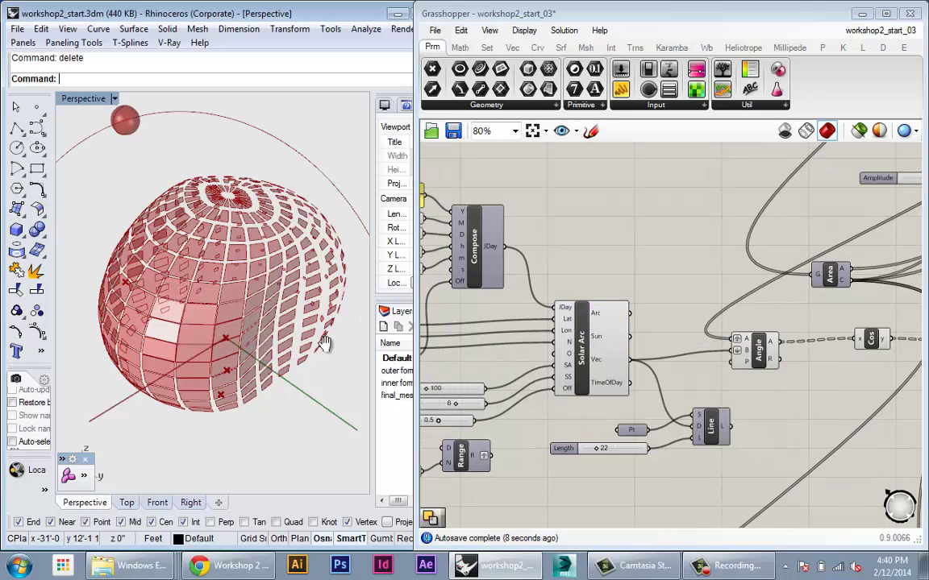
right_click(578, 338)
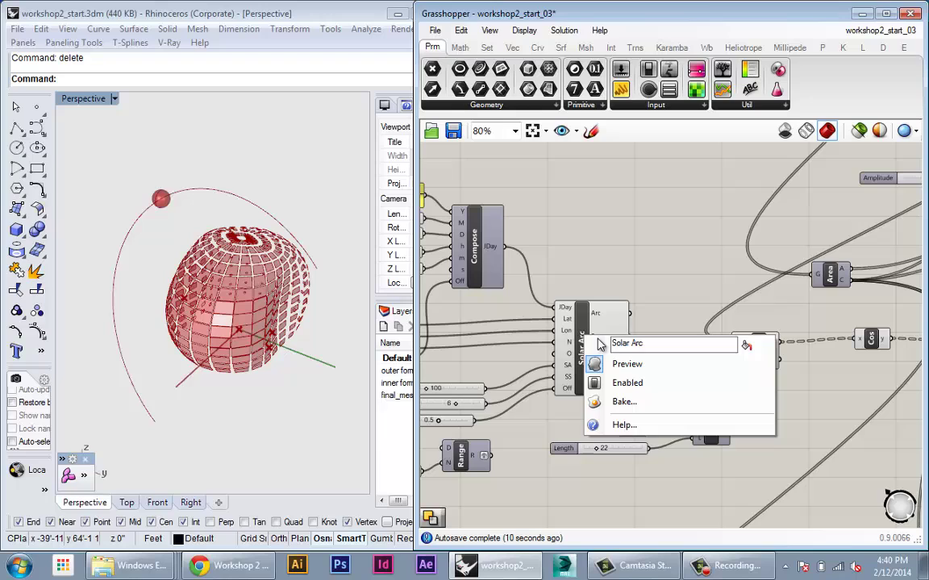
right_drag(331, 316, 243, 321)
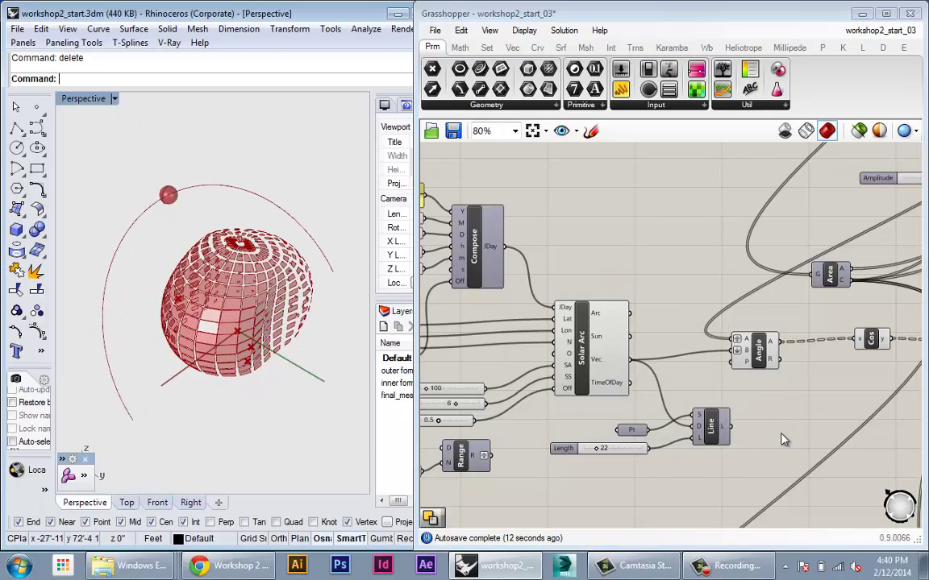
Turn on the preview of the Line component that draws the sun vector and set its Length to 100.
right_click(706, 436)
click(750, 396)
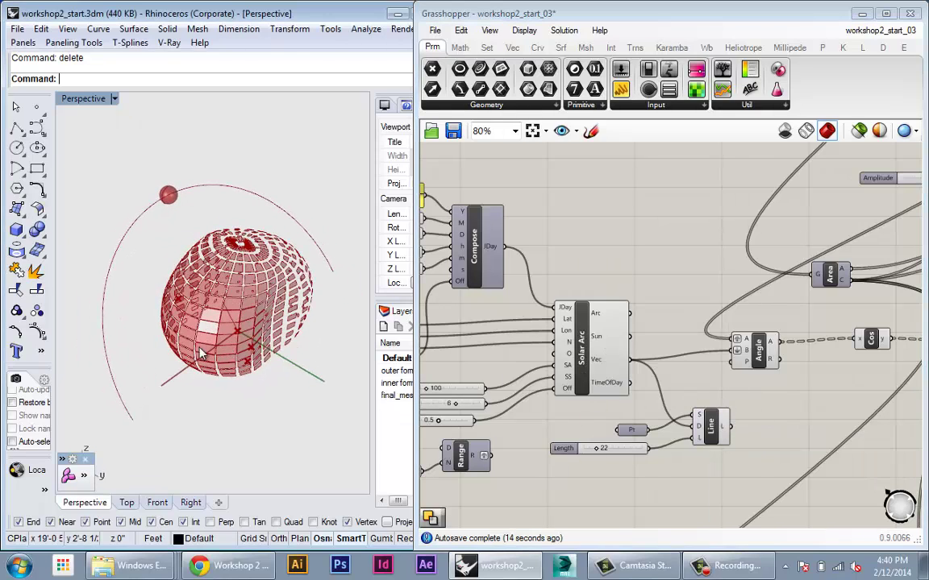
scroll(210, 338, up, 3)
right_drag(209, 337, 190, 317)
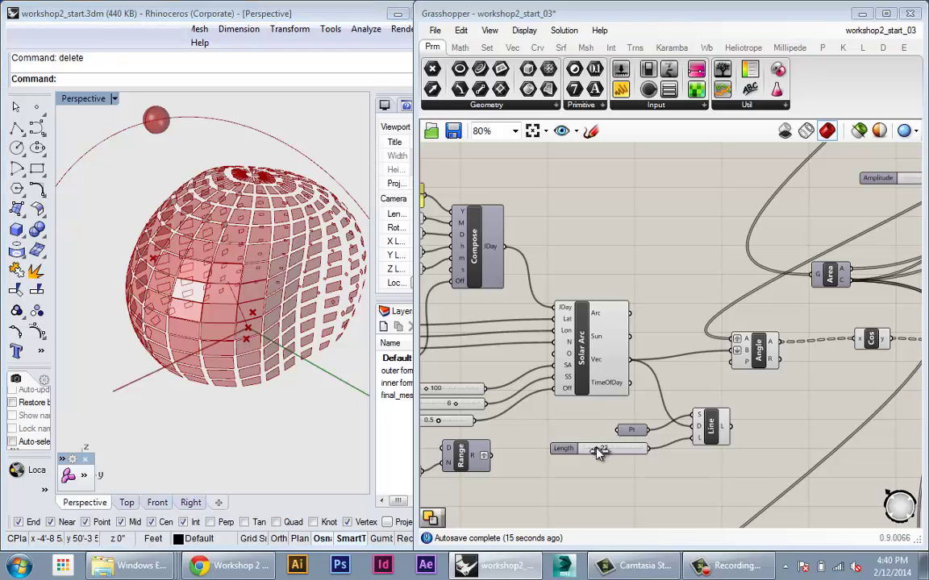
mouse_move(601, 453)
mouse_down()
mouse_move(616, 454)
mouse_move(604, 454)
mouse_up()
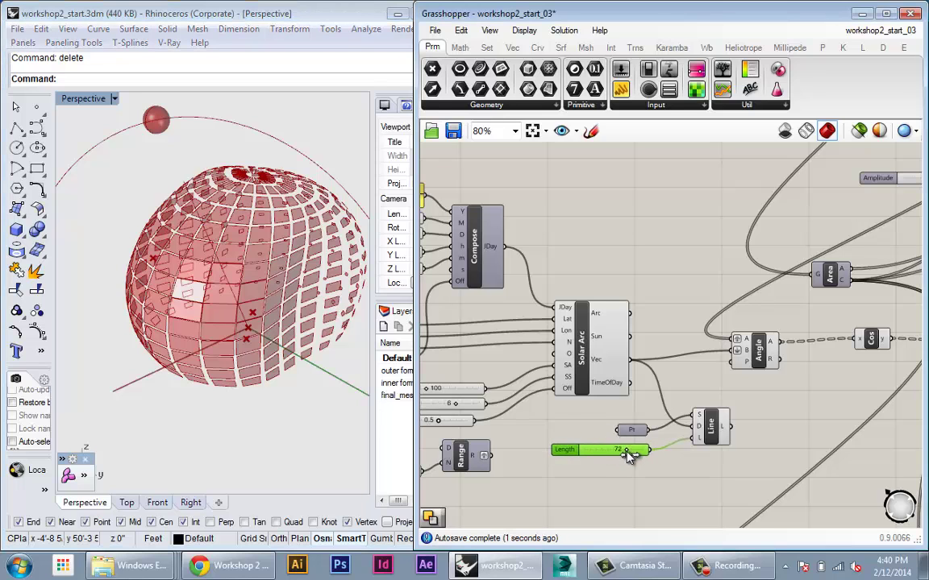
Examine the panel sizes around the whole form in relation to the sun position and the sun vector line.
right_drag(145, 363, 225, 359)
scroll(148, 340, up, 4)
scroll(244, 286, up, 3)
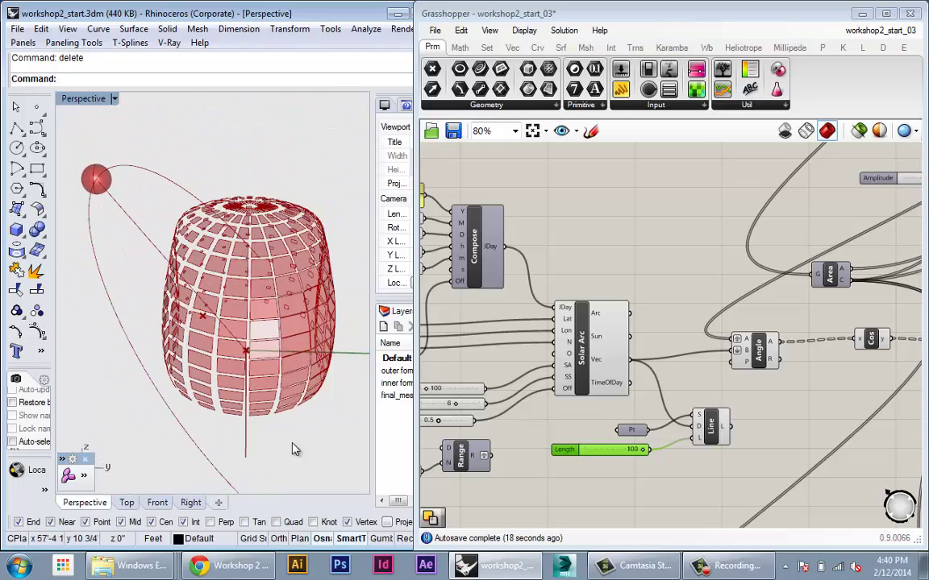
right_drag(311, 300, 240, 367)
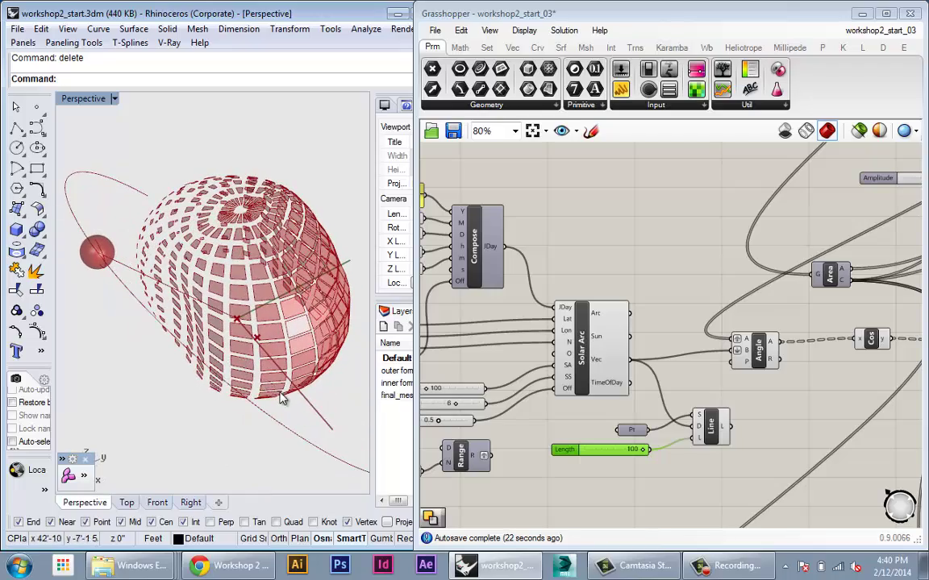
right_drag(282, 399, 193, 278)
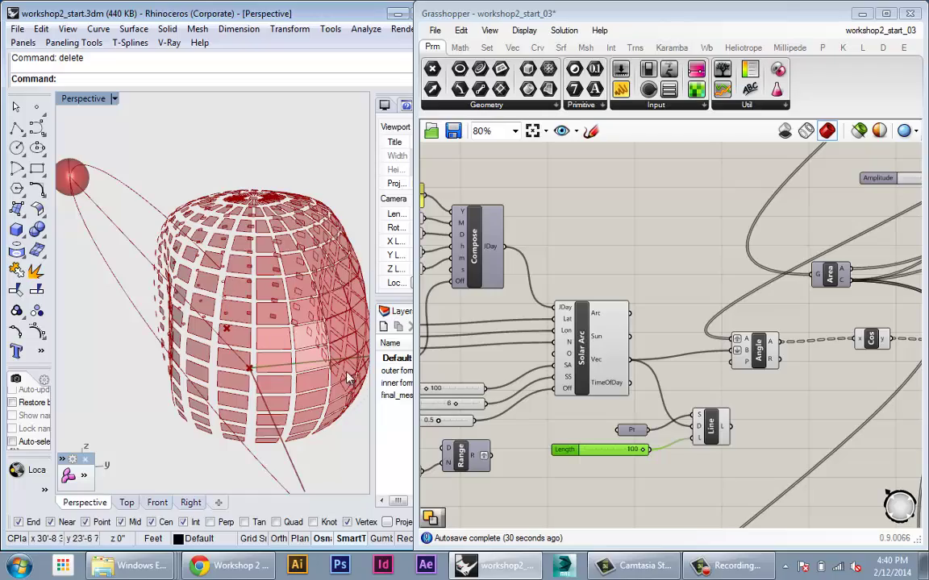
right_drag(274, 351, 62, 343)
right_drag(360, 277, 93, 270)
right_drag(266, 270, 206, 319)
scroll(246, 294, up, 7)
scroll(253, 304, down, 4)
scroll(191, 319, up, 7)
scroll(171, 335, down, 7)
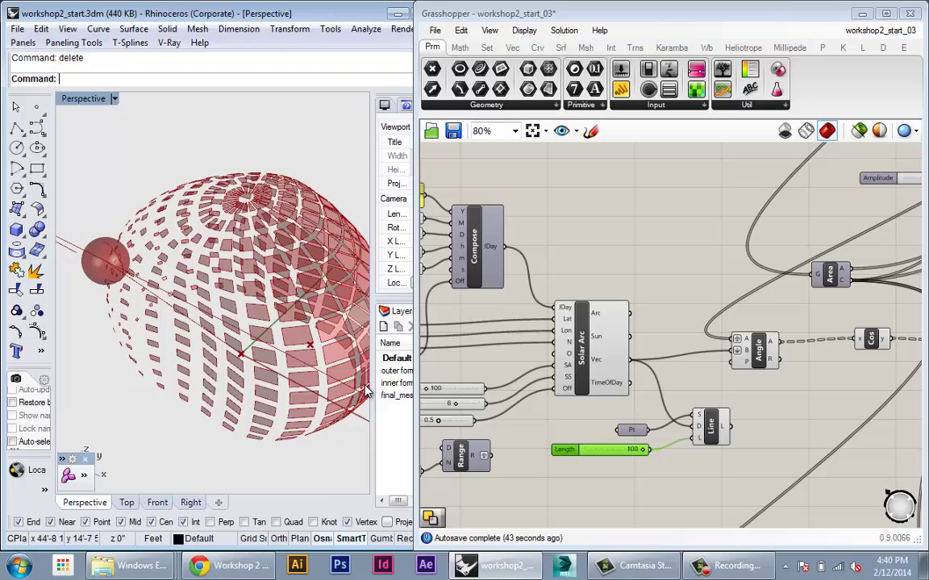
right_drag(315, 372, 266, 327)
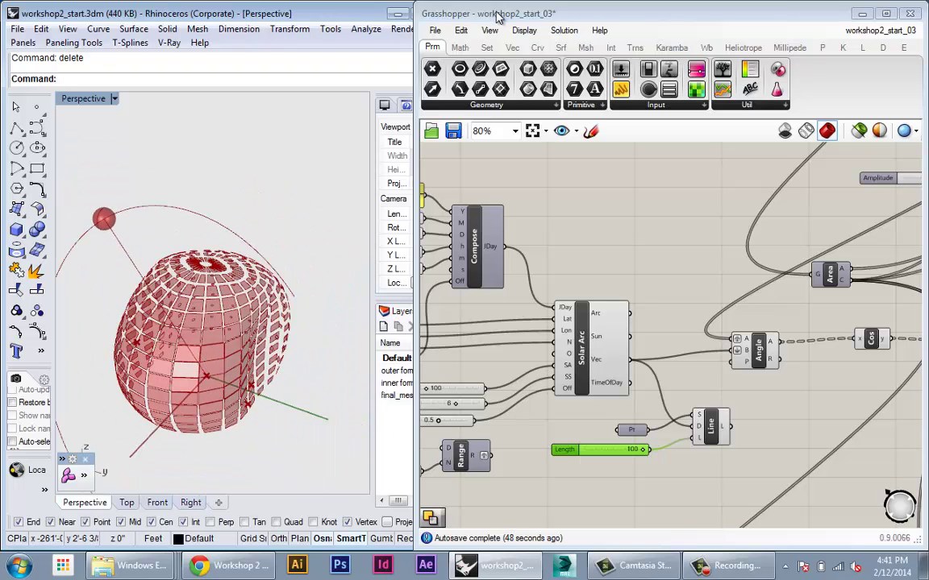
shift+right_drag(254, 209, 236, 200)
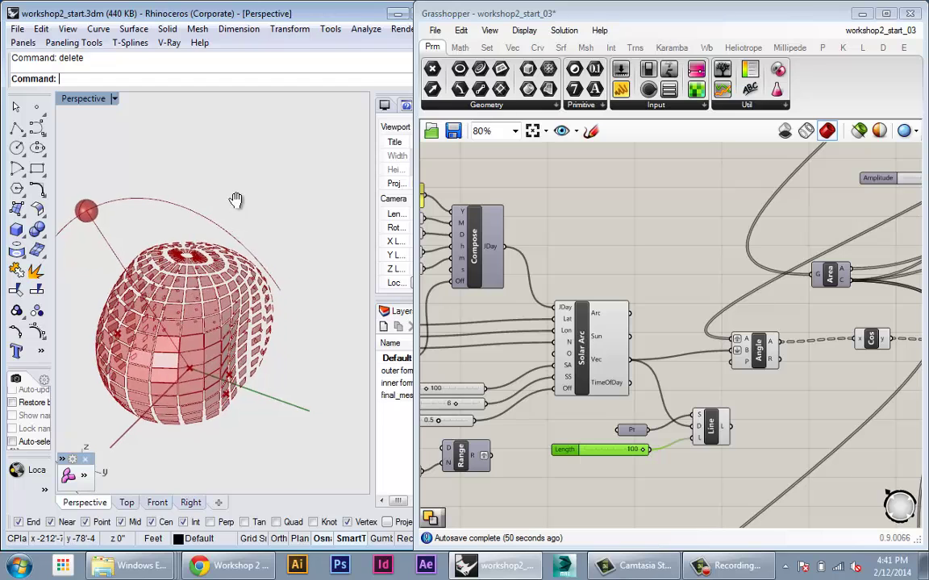
scroll(232, 203, down, 2)
Narrow the Grasshopper window to give the Rhino window more width, and show the hidden objects in the model.
drag(417, 46, 465, 61)
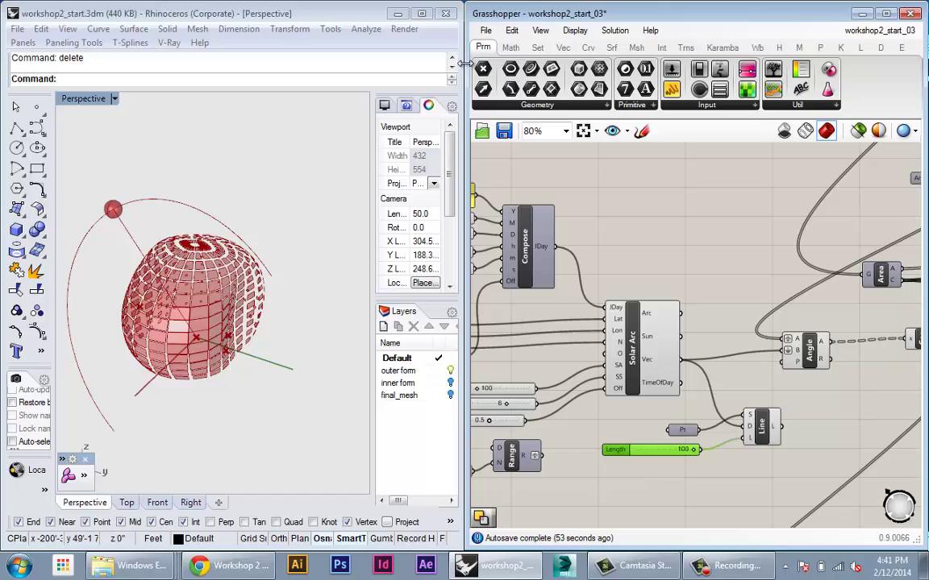
right_drag(253, 350, 303, 405)
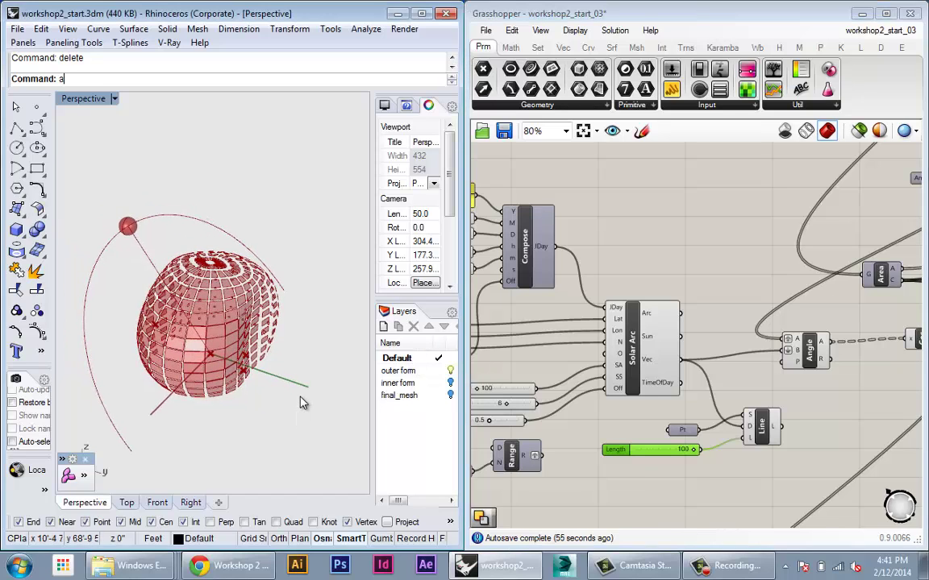
text(a)
key(BackSpace)
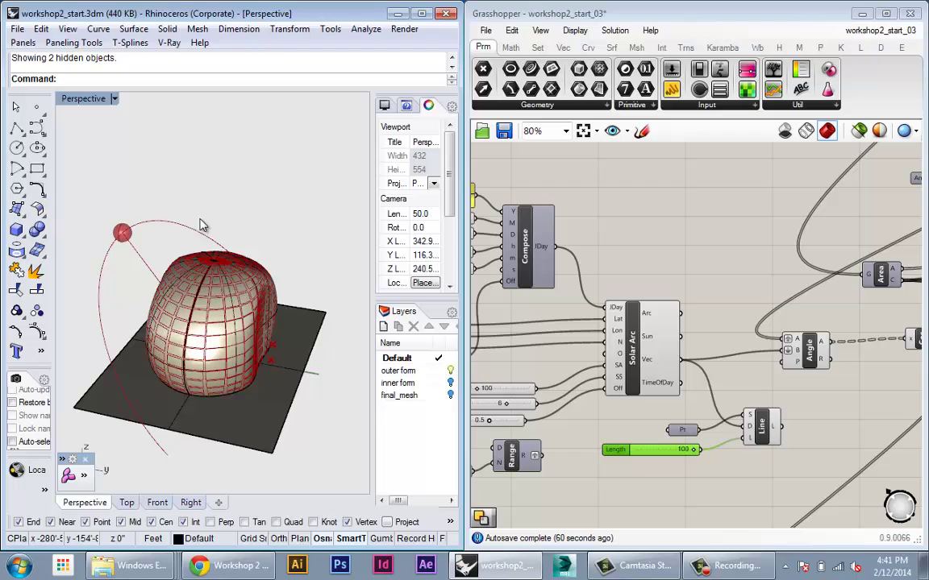
Turn off the outer form layer and select the flat ground surface beneath the paneled form.
click(209, 299)
right_drag(209, 299, 238, 373)
scroll(212, 367, up, 3)
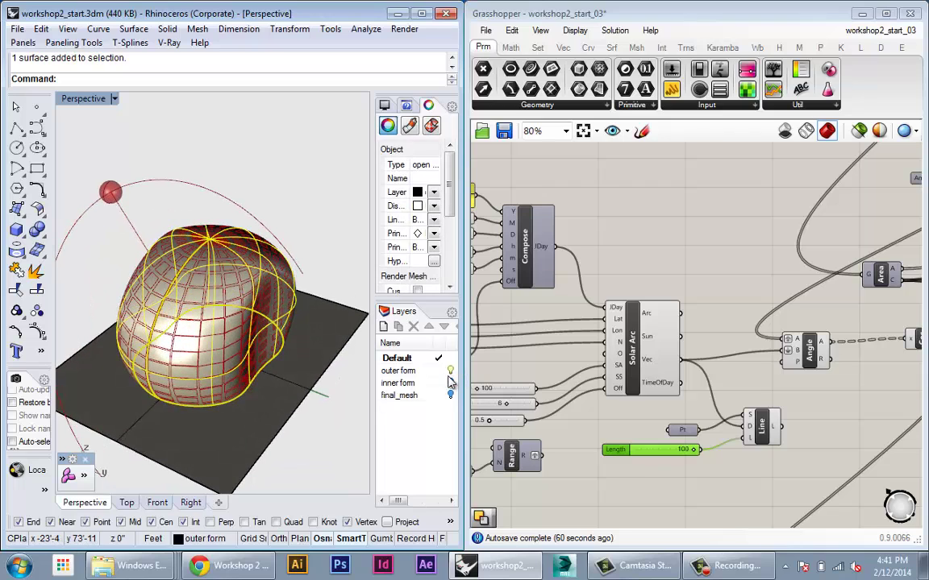
click(451, 370)
right_drag(298, 363, 252, 377)
click(301, 412)
scroll(263, 413, up, 4)
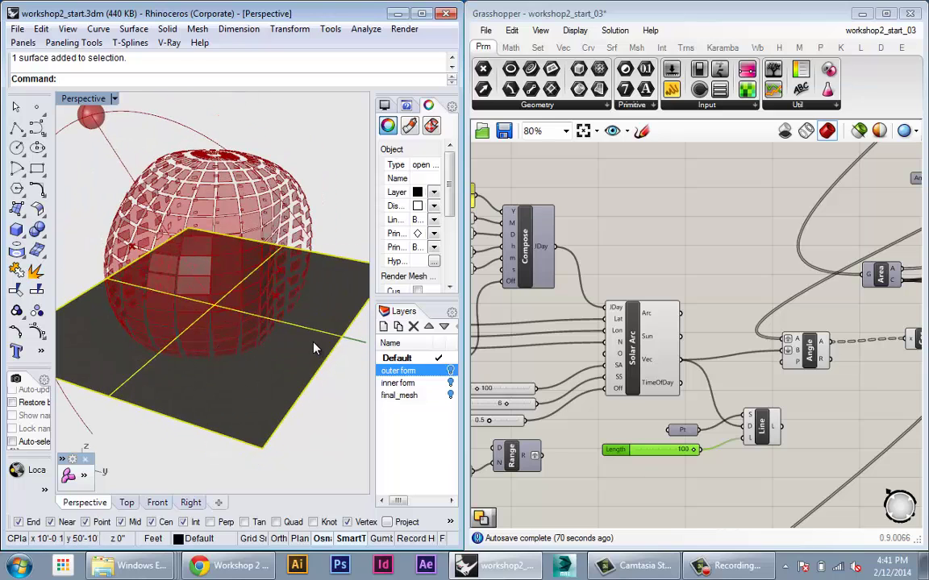
Turn the outer form layer back on and clear the selection.
click(450, 369)
mouse_move(244, 323)
right_down()
mouse_move(265, 332)
mouse_move(242, 344)
right_up()
click(243, 344)
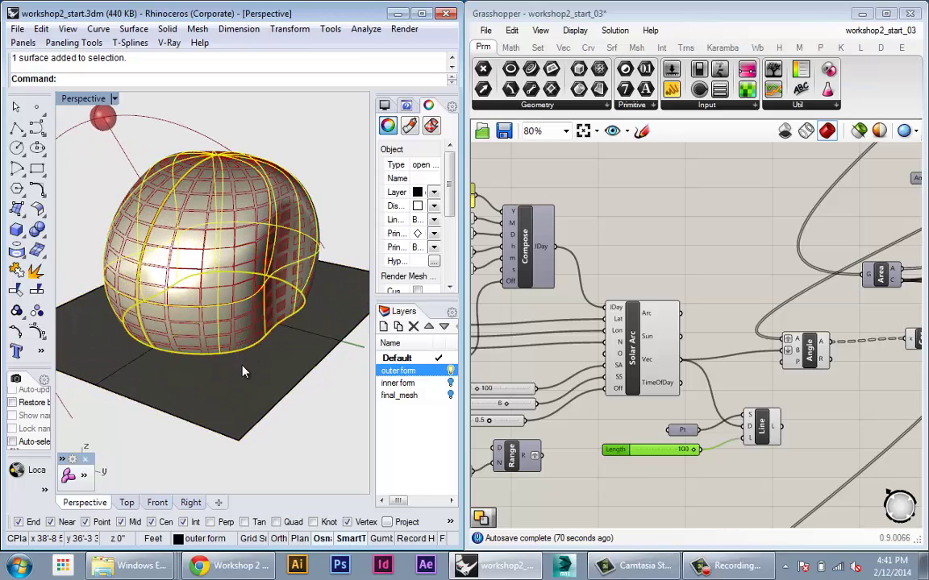
click(337, 230)
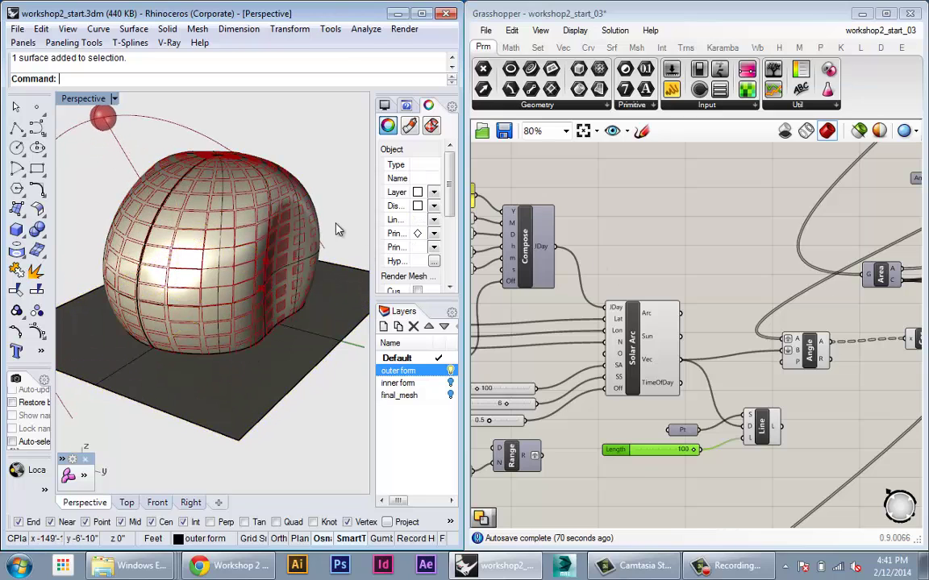
Trim away the part of the flat ground surface outside the form, using the outer form as the cutting object.
text(t)
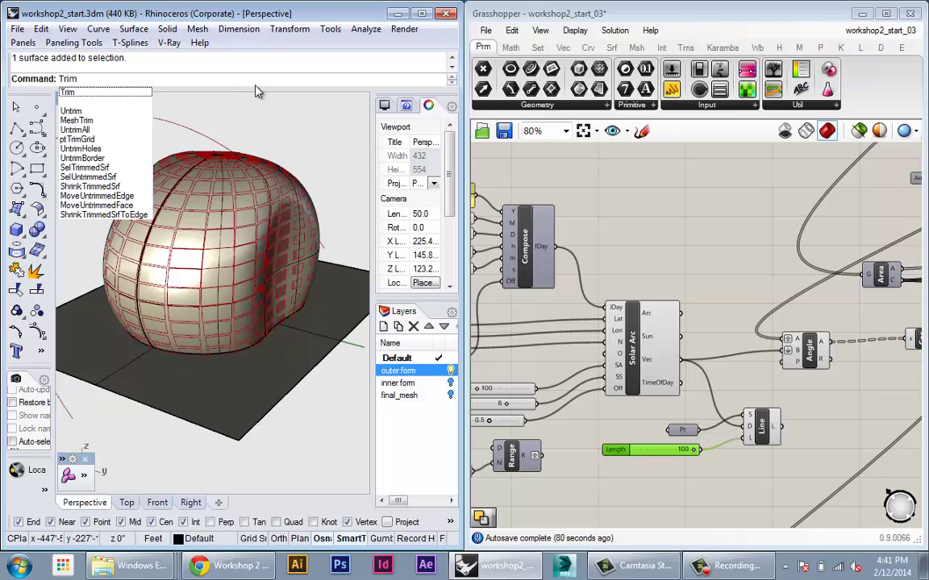
key(Return)
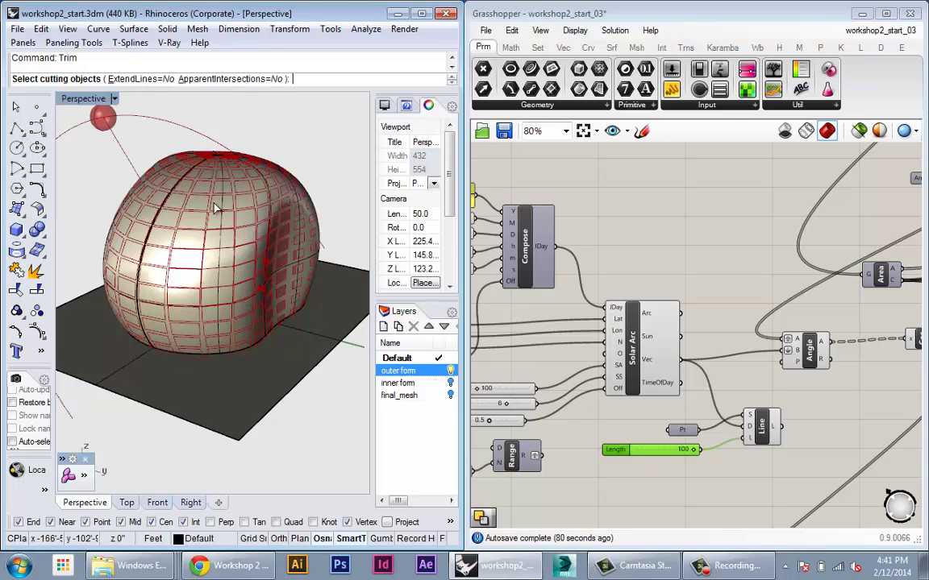
click(295, 211)
right_drag(322, 210, 331, 258)
key(Return)
click(331, 281)
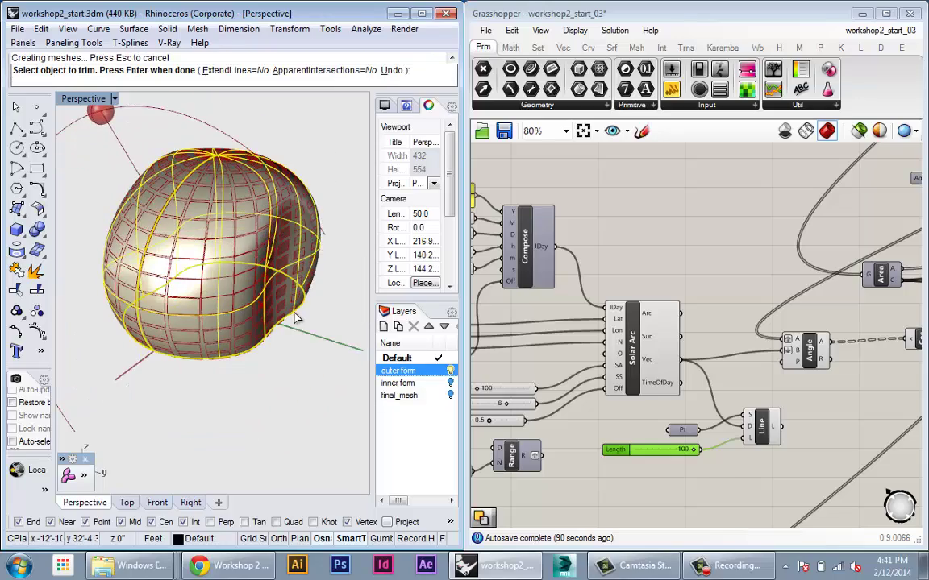
scroll(294, 314, up, 4)
right_drag(296, 312, 295, 190)
key(Return)
Turn off the outer form layer and select the trimmed ground surface inside the panels.
right_drag(257, 297, 235, 414)
click(229, 320)
right_drag(237, 347, 284, 366)
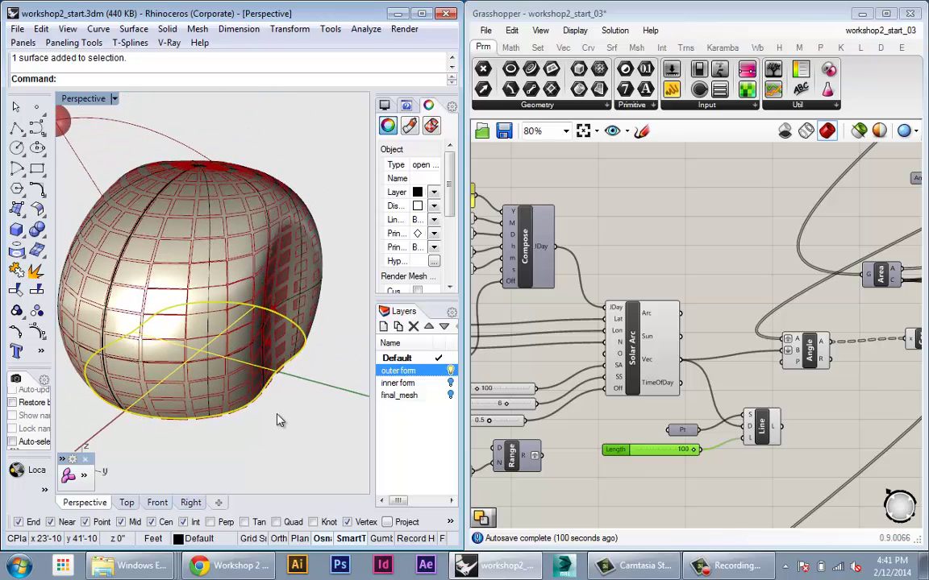
click(451, 371)
right_drag(326, 355, 161, 242)
click(316, 481)
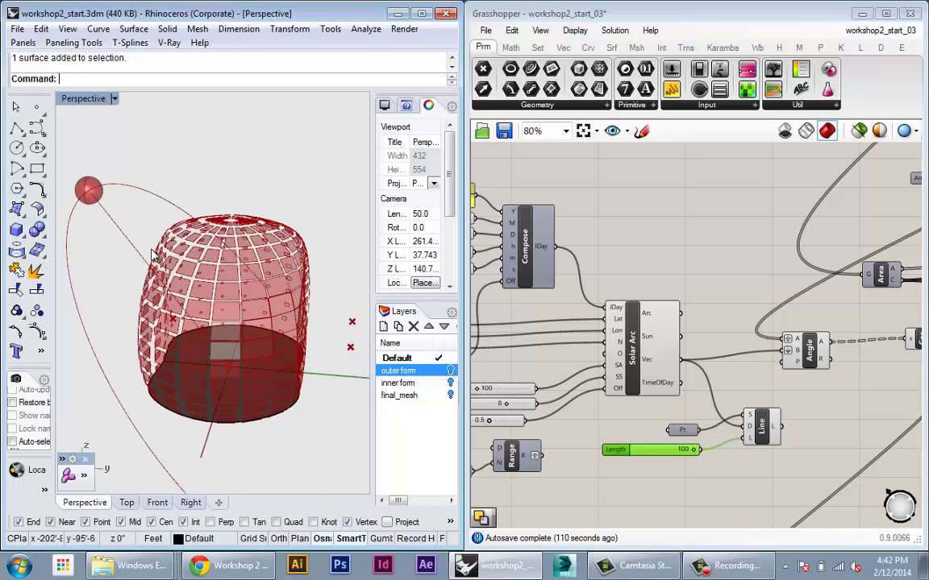
right_drag(251, 391, 186, 408)
click(204, 417)
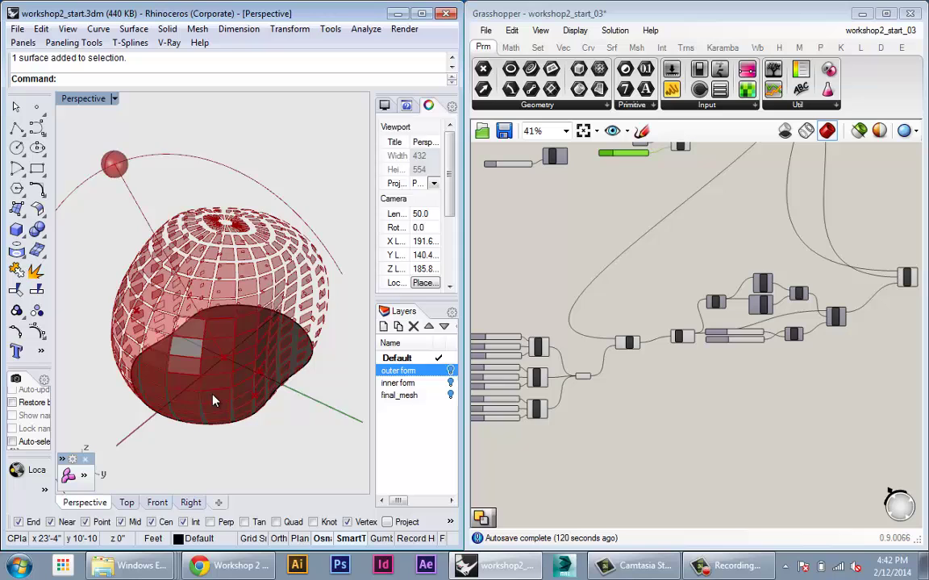
Add a Geometry parameter to the Grasshopper canvas below the attractor point components.
scroll(211, 403, up, 3)
scroll(604, 449, up, 3)
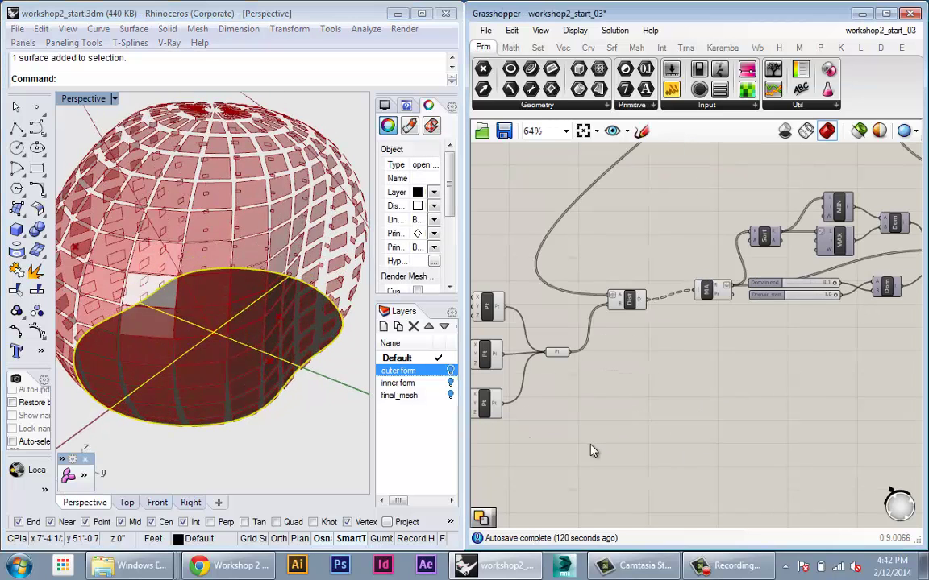
double_click(591, 445)
text(geo)
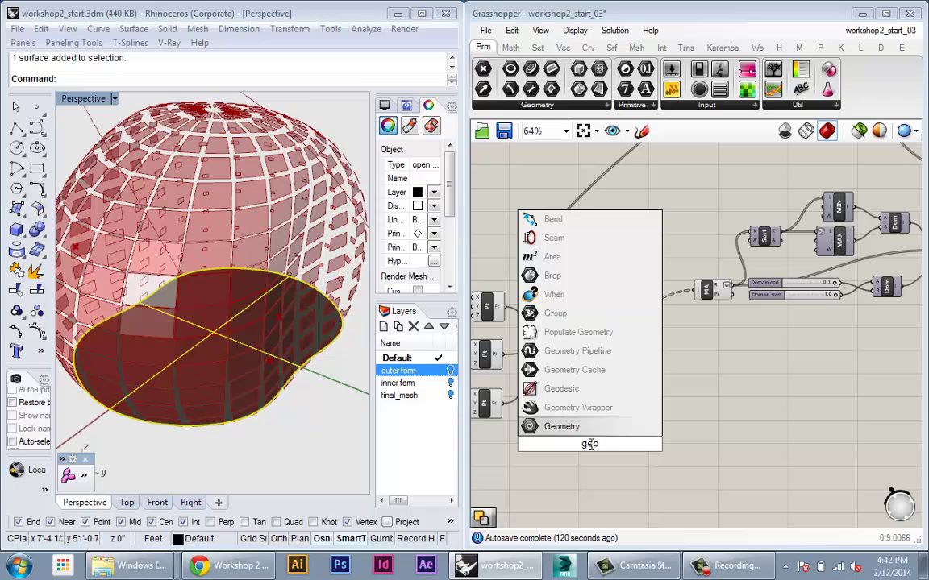
key(Return)
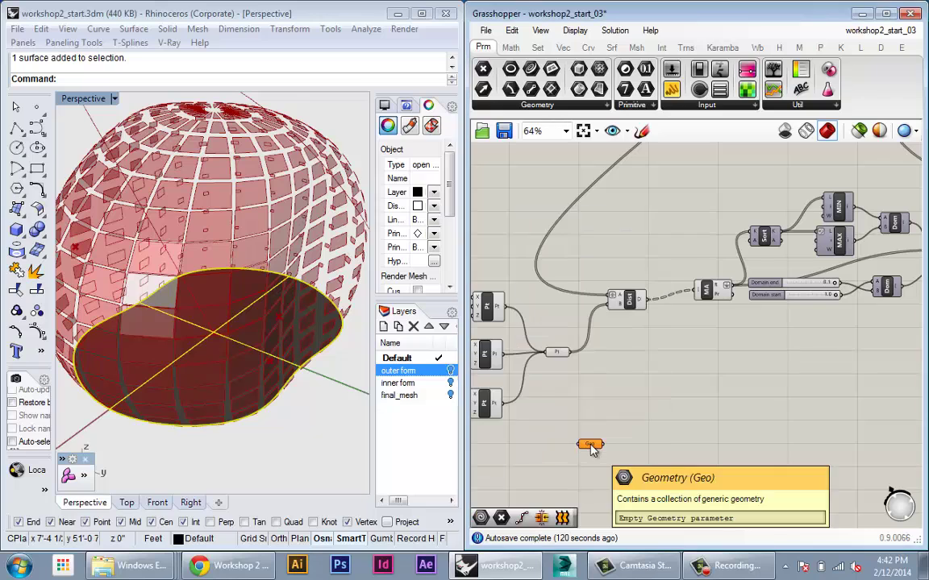
right_click(591, 444)
key(Escape)
drag(585, 443, 566, 440)
Reference the trimmed ground surface as the single geometry of the Geometry parameter.
click(348, 447)
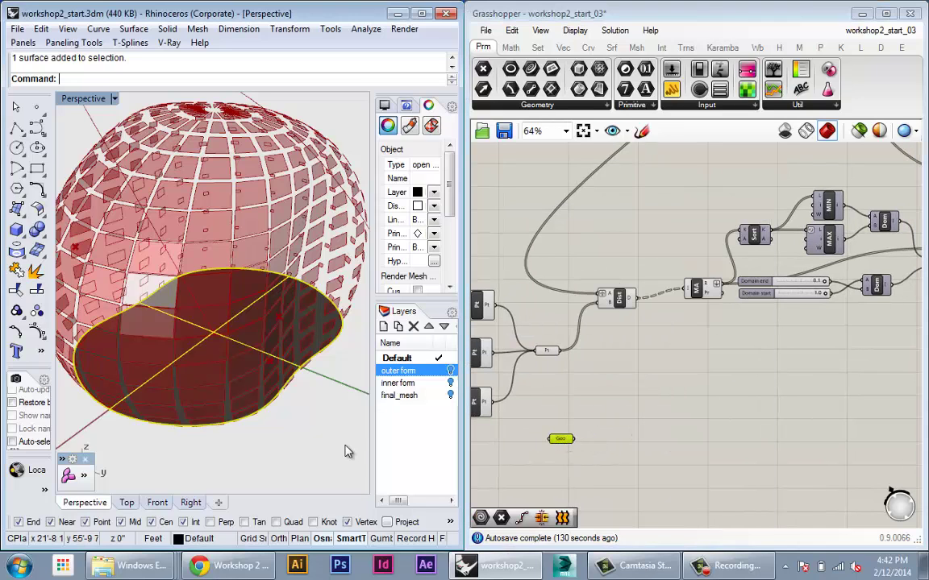
right_click(564, 446)
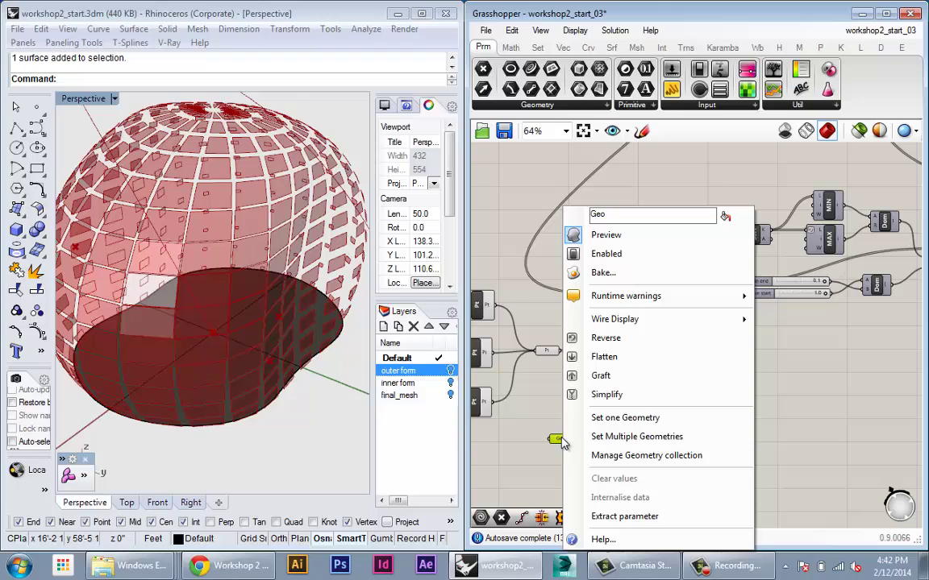
click(643, 420)
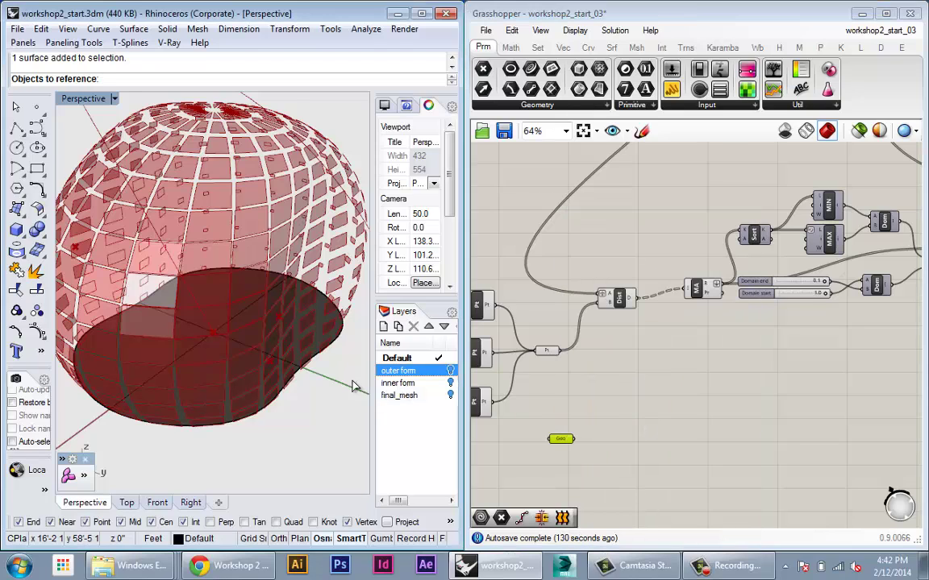
right_click(232, 376)
right_drag(234, 376, 254, 404)
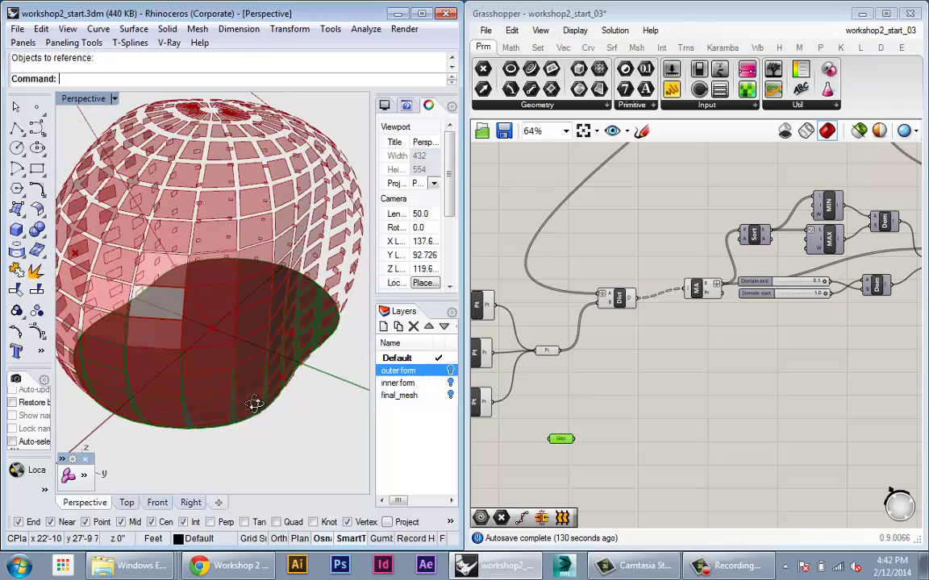
click(559, 461)
right_drag(559, 462, 558, 454)
Hide the original ground surface in Rhino and select the Geometry parameter to check its preview.
click(258, 363)
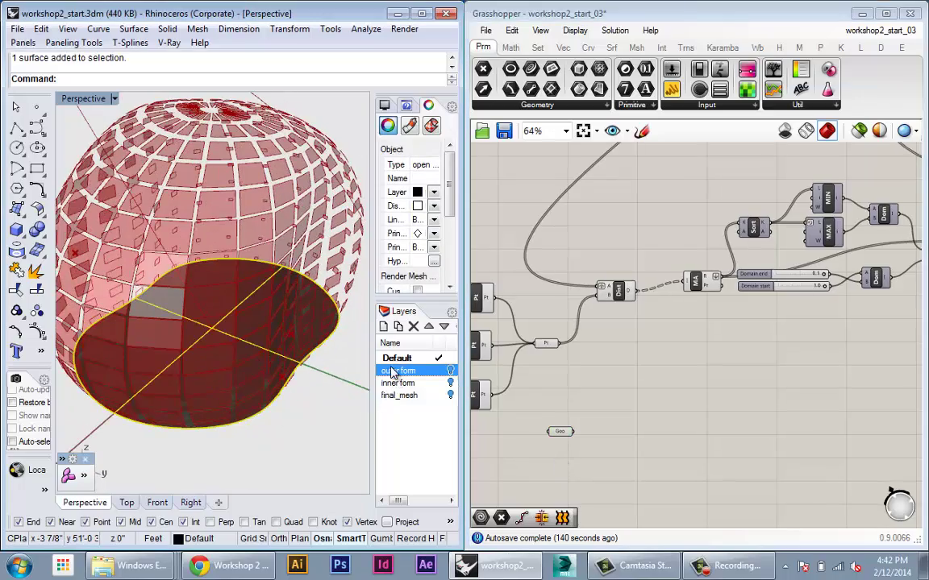
key(ctrl+h)
right_drag(352, 366, 203, 356)
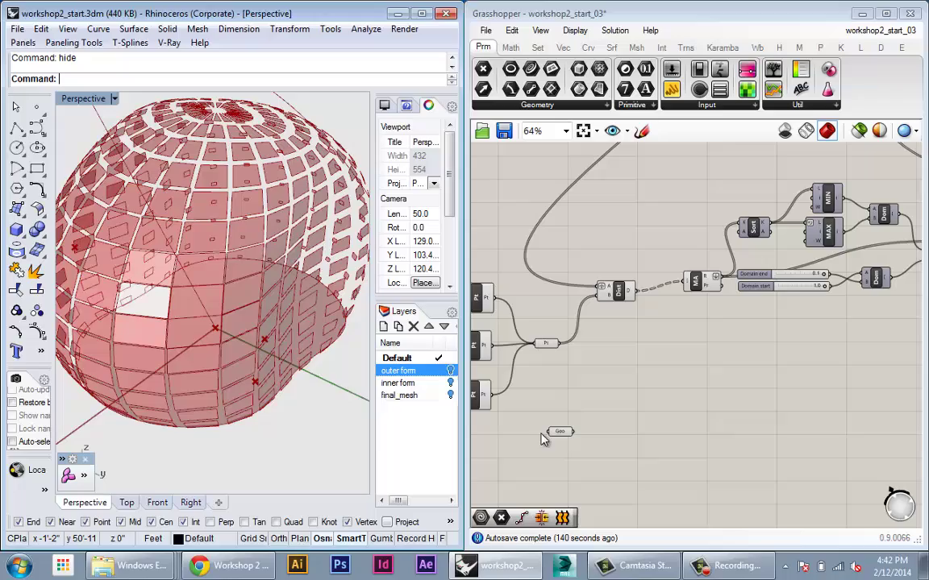
click(560, 432)
right_drag(307, 355, 173, 323)
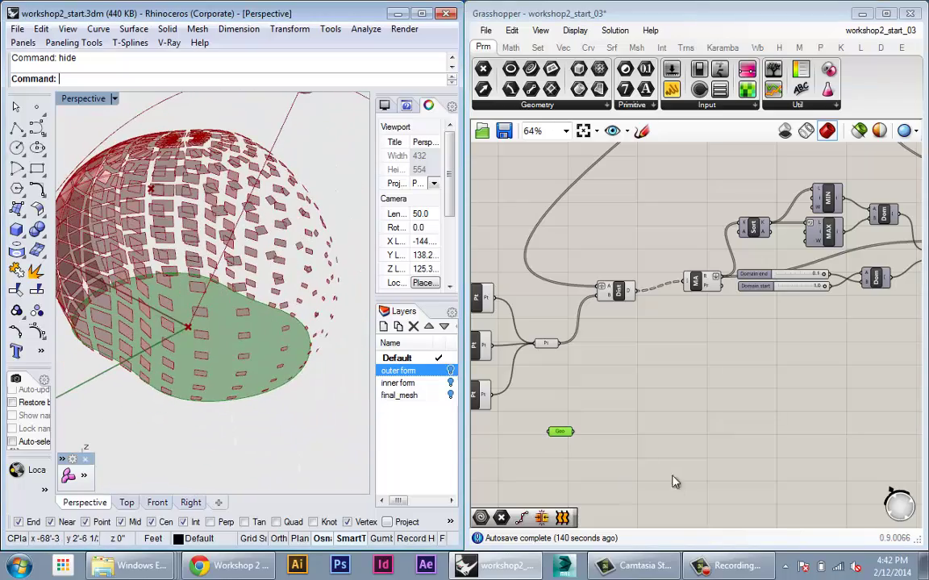
Move the Geometry parameter across the canvas to below the domain and ReMap components.
drag(563, 436, 563, 416)
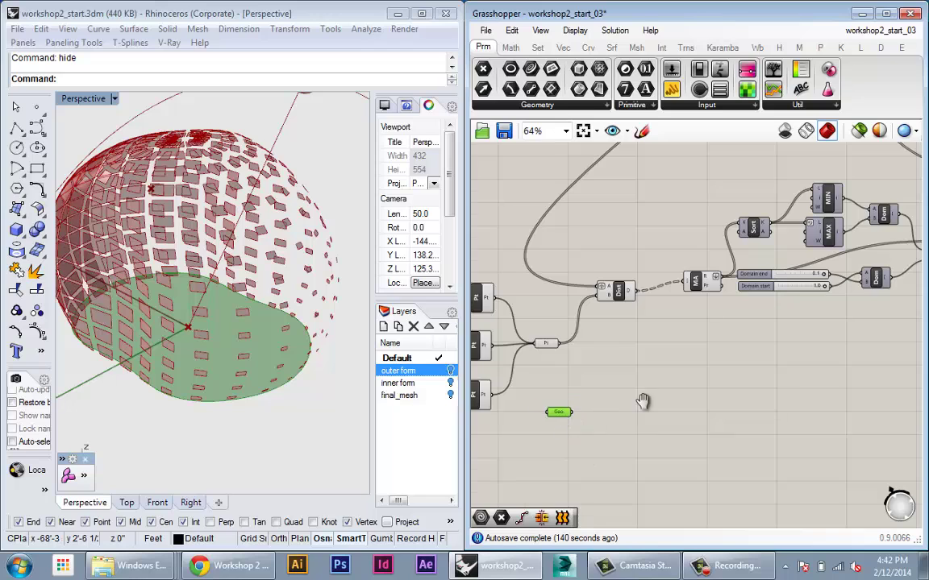
right_drag(587, 369, 526, 415)
scroll(635, 387, down, 3)
drag(506, 439, 771, 393)
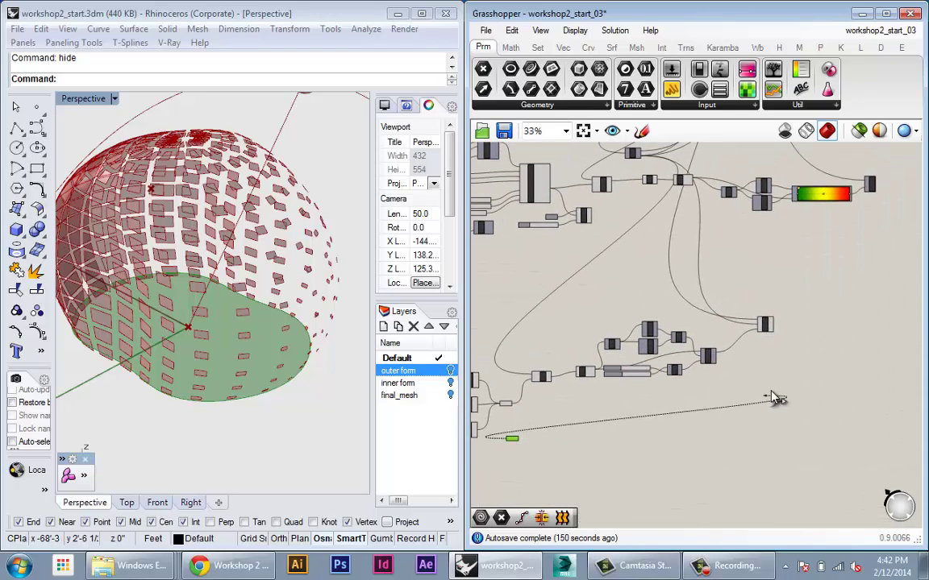
drag(513, 440, 686, 412)
scroll(698, 419, up, 4)
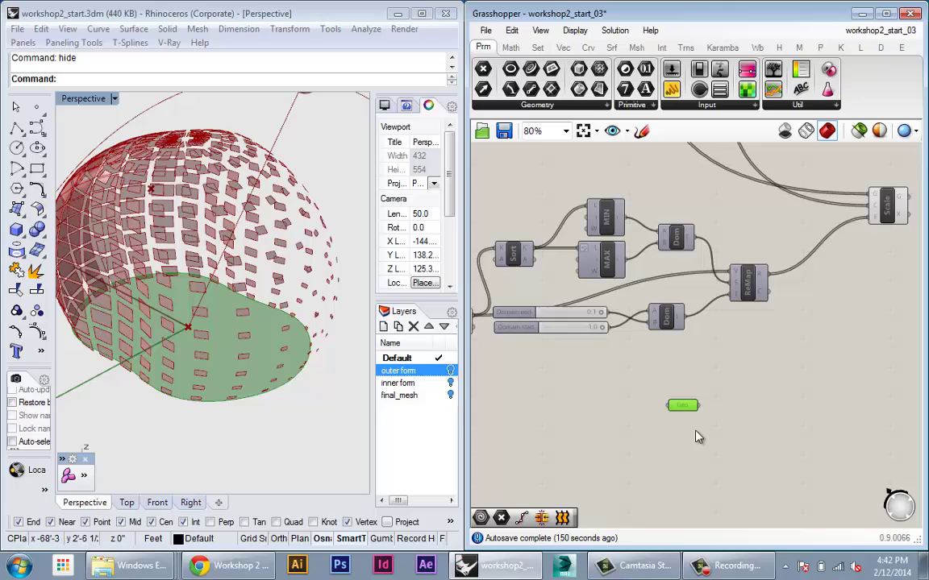
Add the Project component that projects a curve onto a Brep, next to the Geometry parameter.
click(706, 420)
double_click(706, 420)
text(pr)
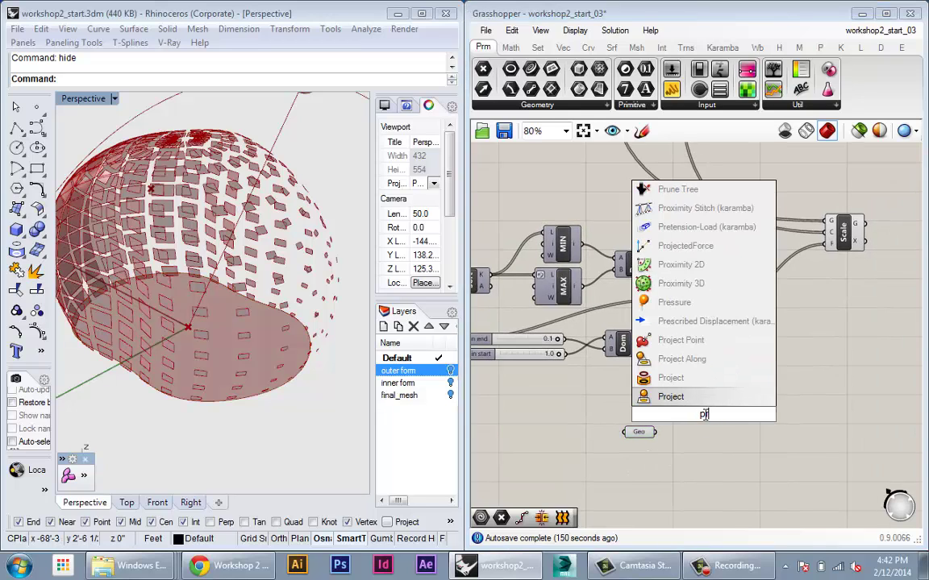
text(ojec)
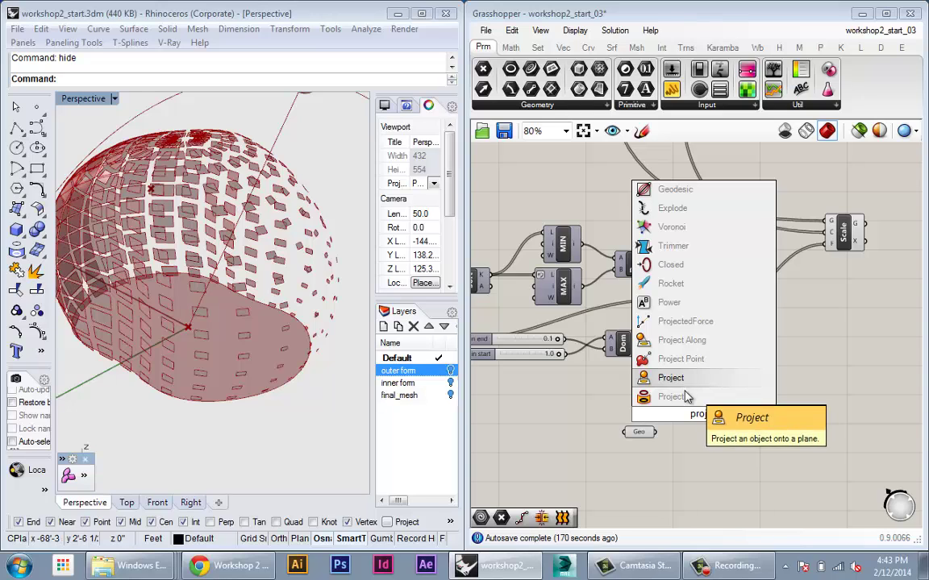
text(jec)
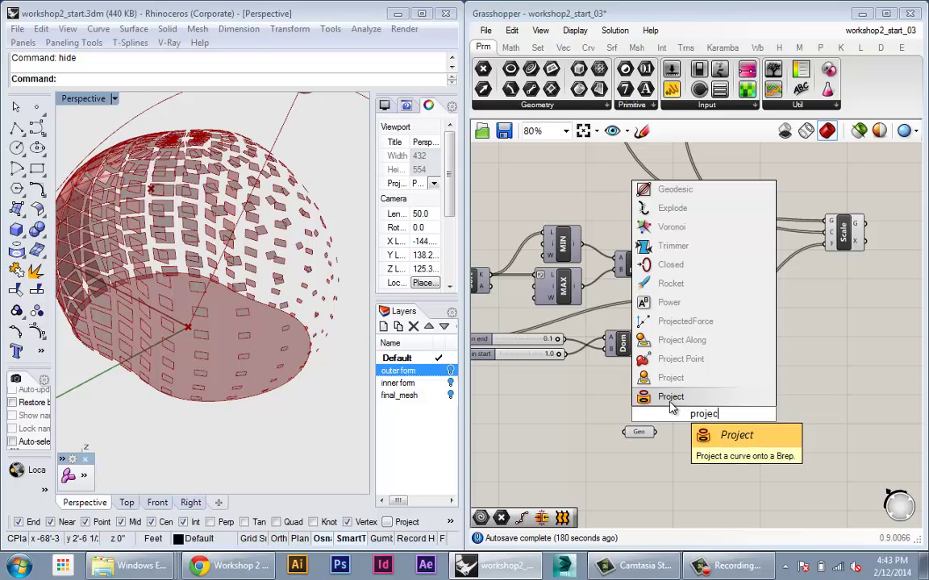
click(670, 399)
drag(693, 409, 703, 396)
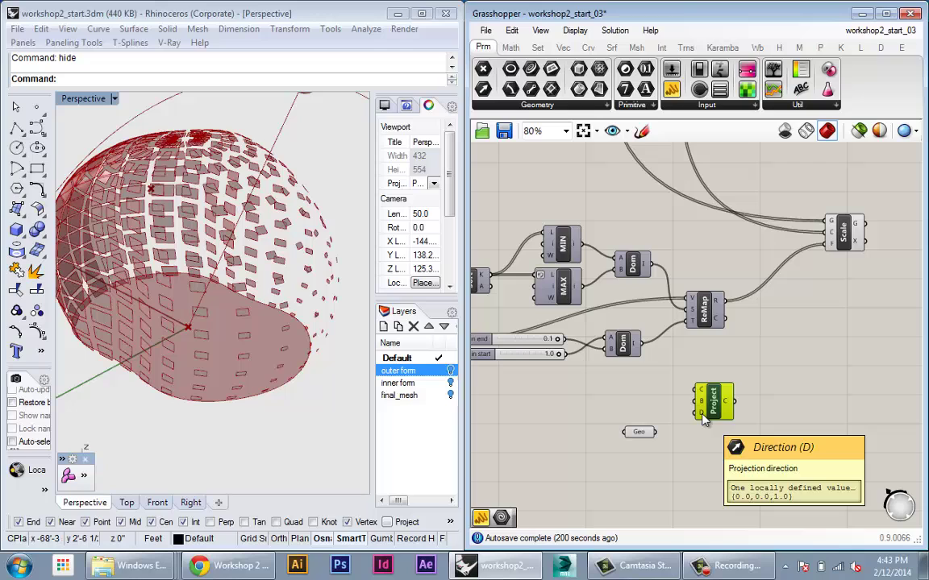
Arrange the Project component and the Geometry parameter below and beyond the Scale component.
drag(711, 407, 738, 386)
right_drag(724, 371, 749, 411)
drag(785, 416, 813, 436)
right_drag(837, 344, 674, 355)
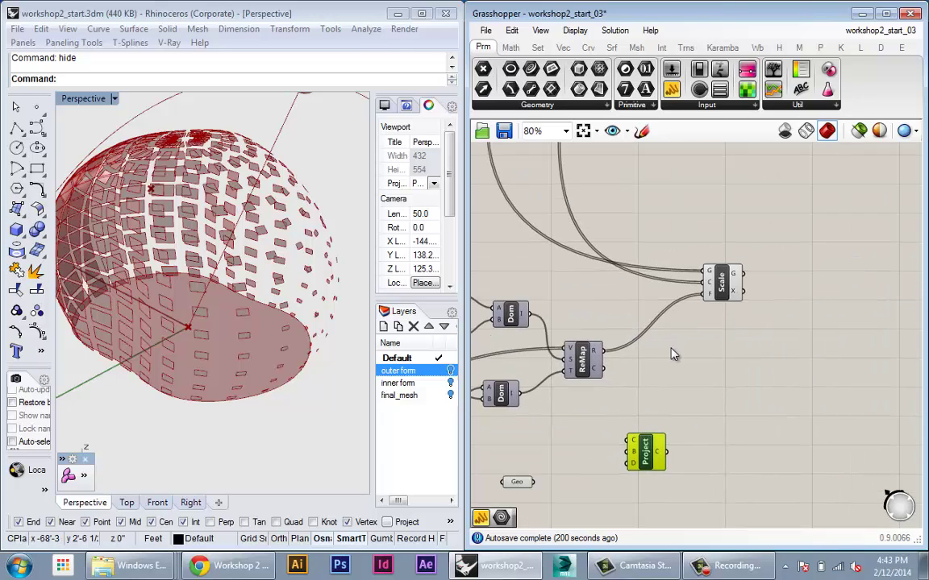
drag(660, 445, 842, 413)
drag(517, 481, 754, 437)
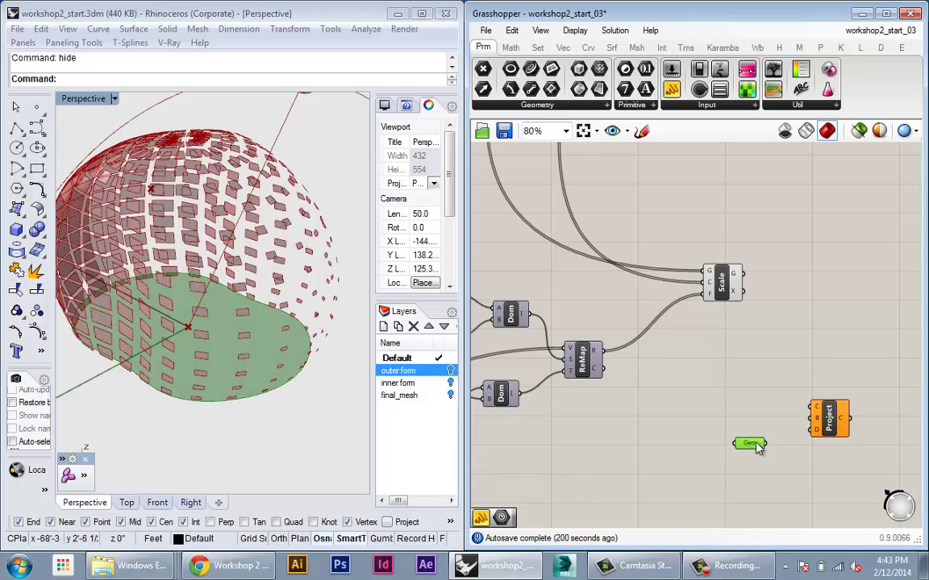
drag(829, 417, 846, 357)
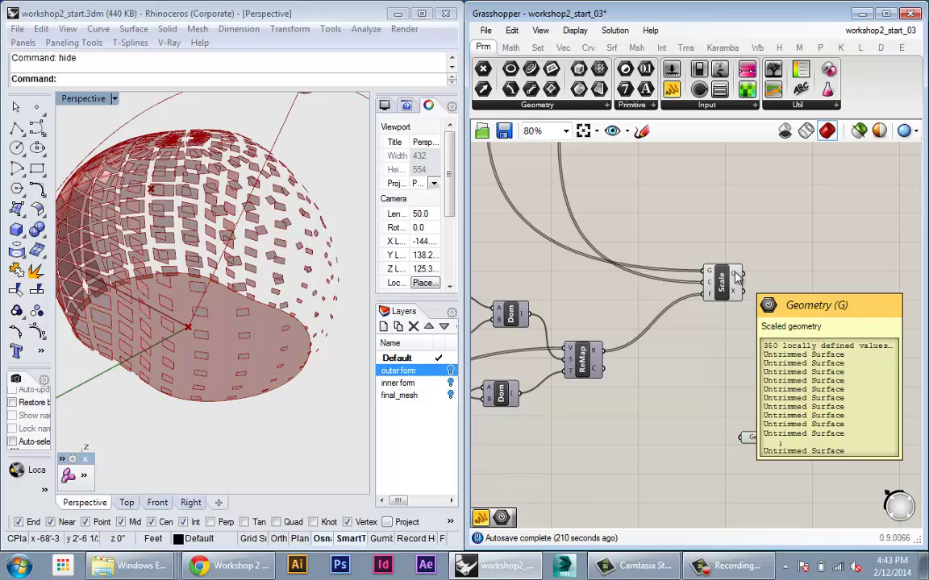
Select the Scale component to examine its panels in the model, and move it closer to ReMap.
click(709, 282)
right_drag(133, 322, 213, 249)
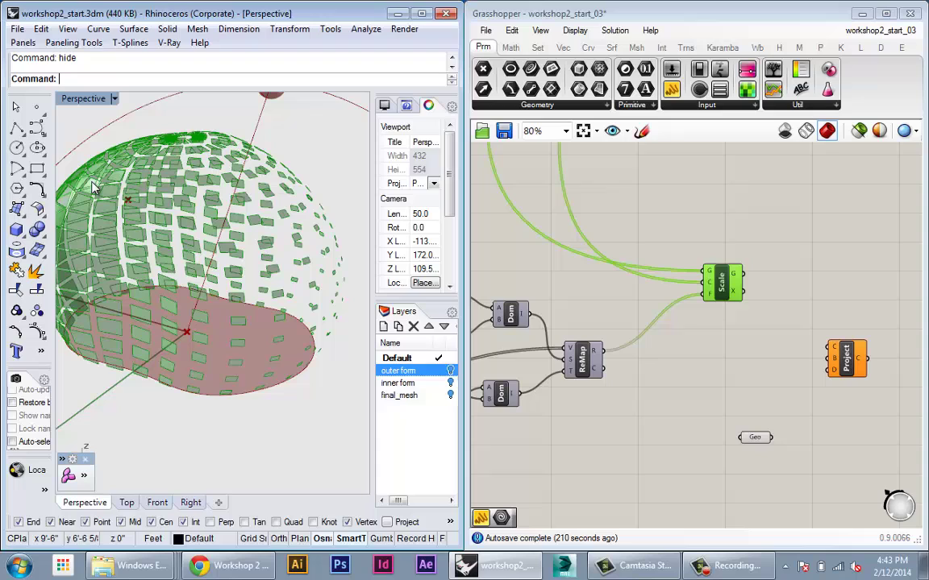
drag(722, 294, 673, 298)
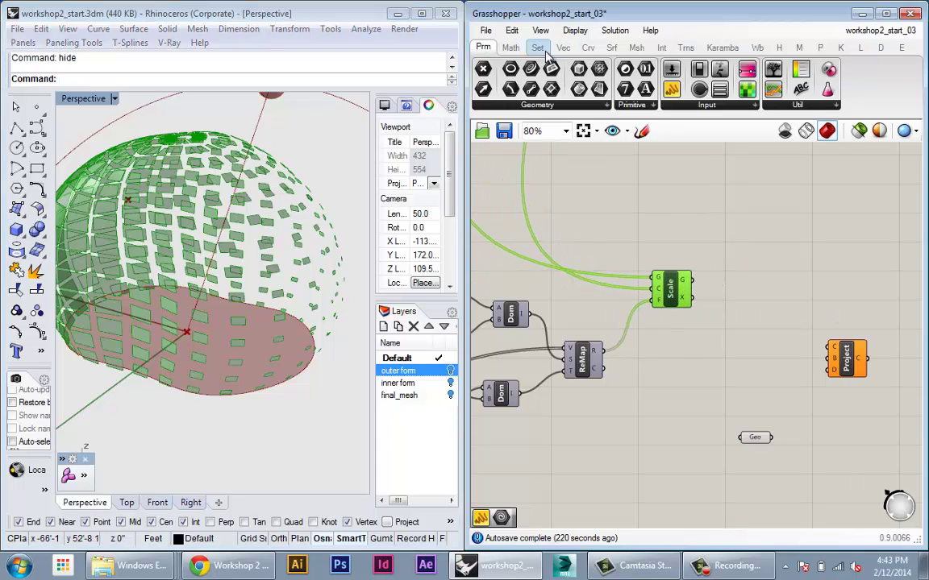
Add a Deconstruct Brep component after Scale, fed by the scaled geometry, and inspect its outputs.
click(612, 48)
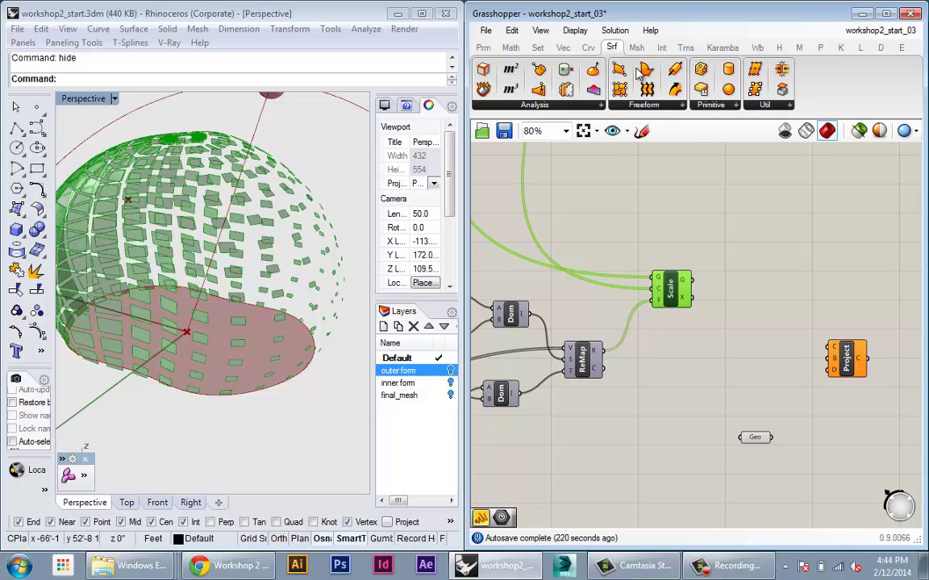
click(551, 108)
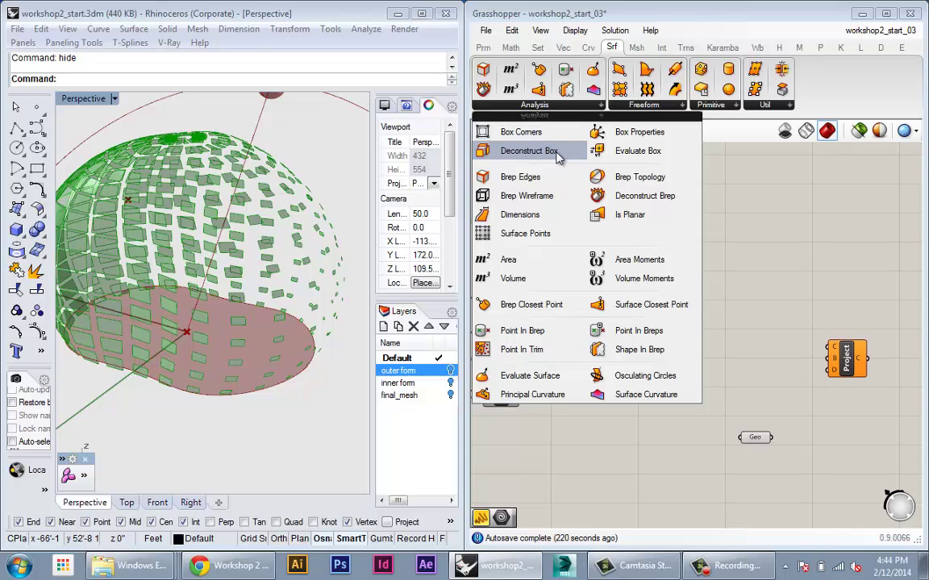
click(642, 199)
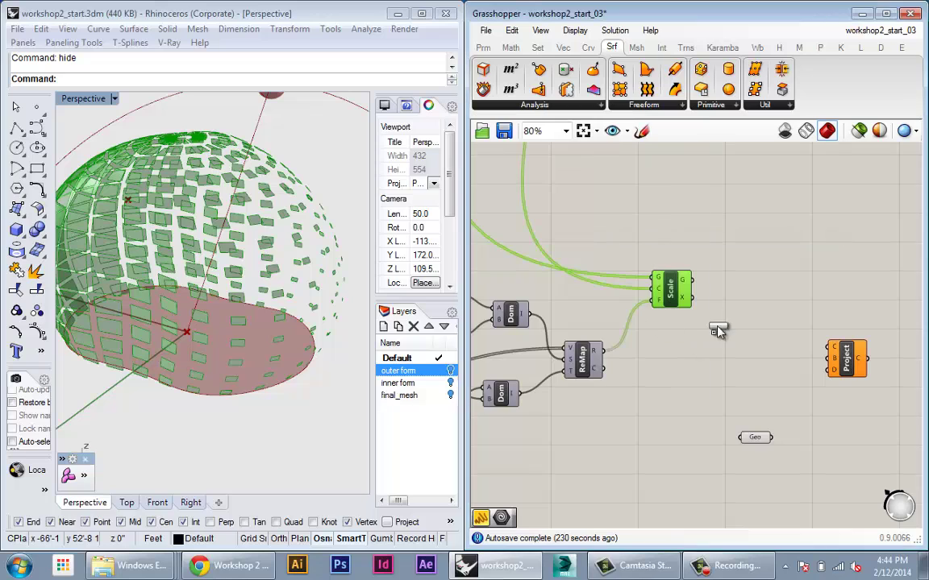
click(743, 284)
drag(743, 283, 725, 268)
scroll(756, 274, up, 3)
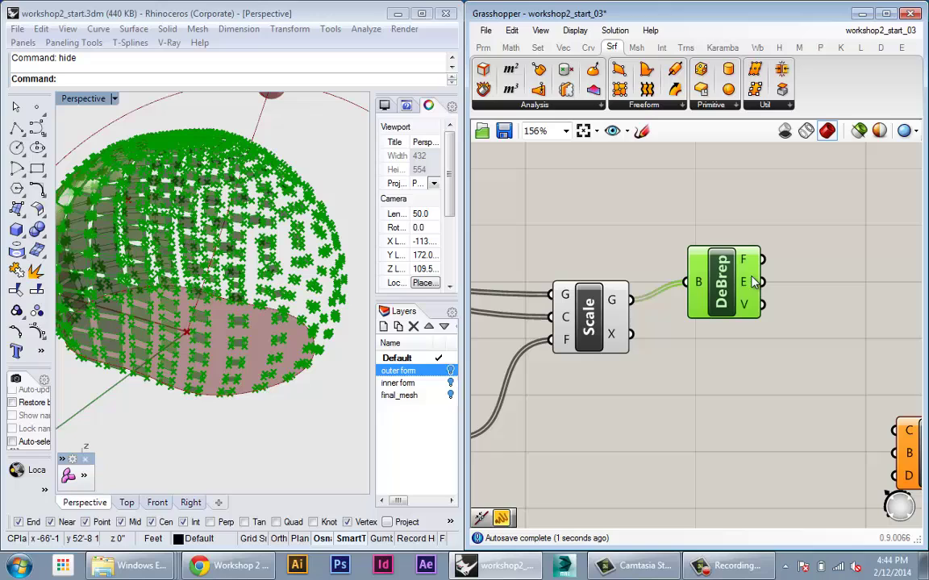
mouse_move(754, 311)
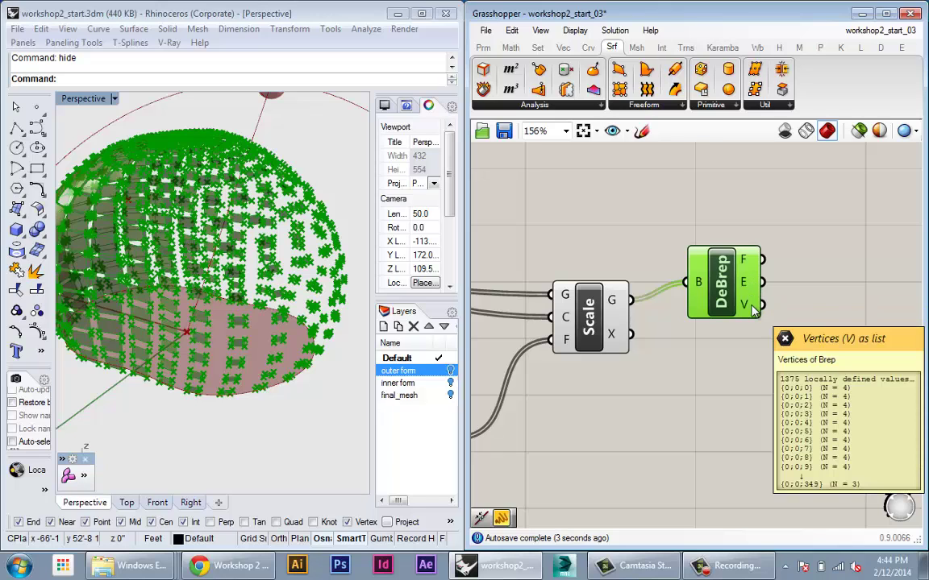
Add a Join Curves component after Deconstruct Brep and feed it the panel edges from the E output.
right_drag(731, 303, 606, 286)
scroll(610, 286, down, 1)
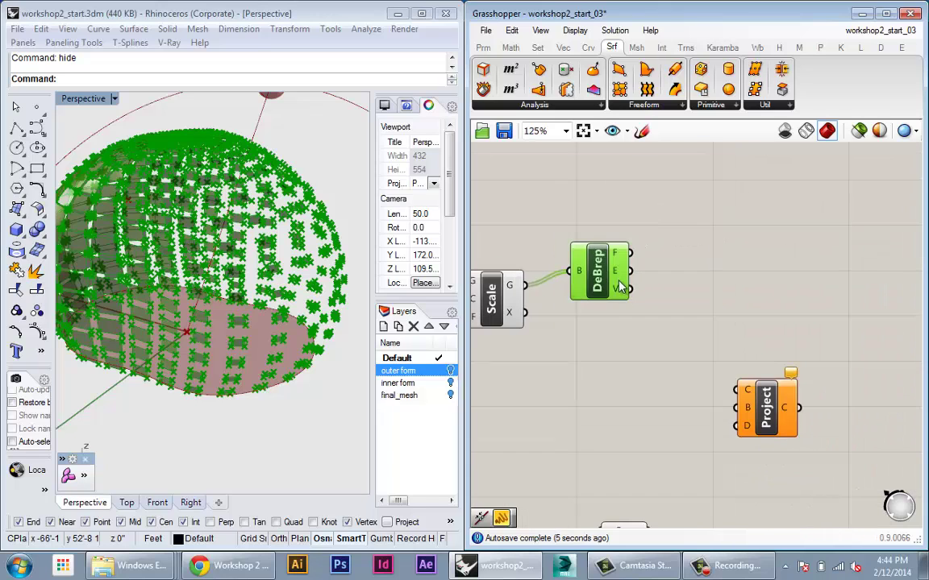
mouse_move(619, 274)
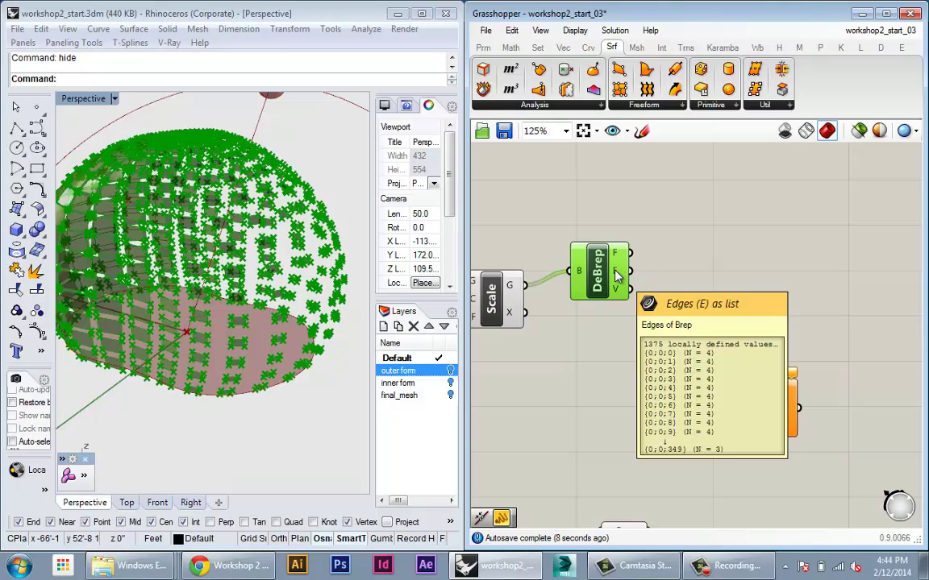
right_drag(656, 269, 683, 271)
mouse_move(649, 277)
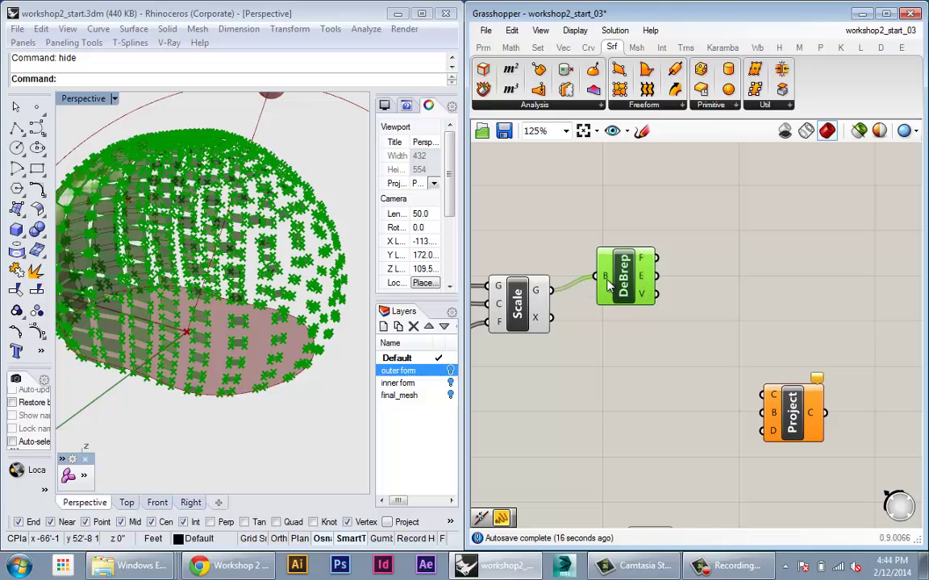
mouse_move(609, 284)
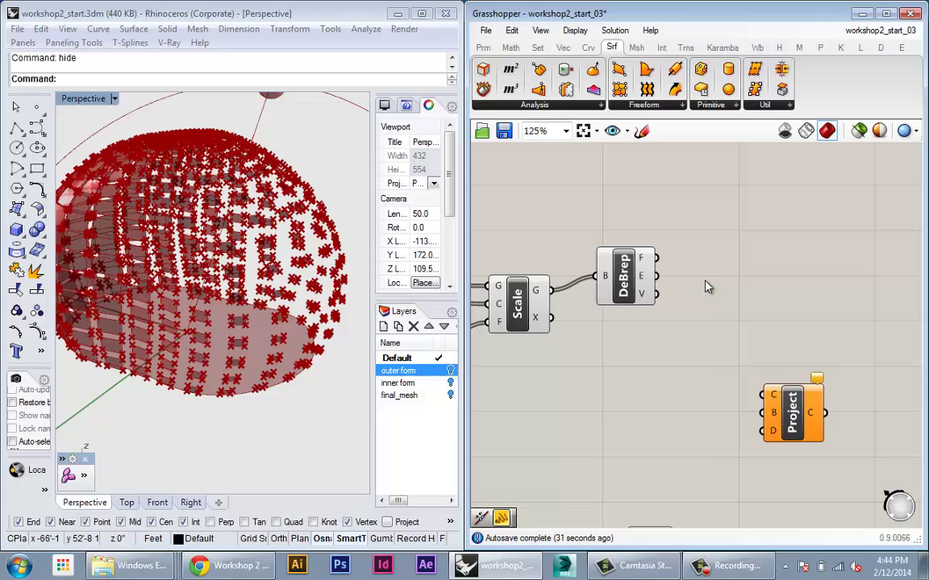
double_click(705, 282)
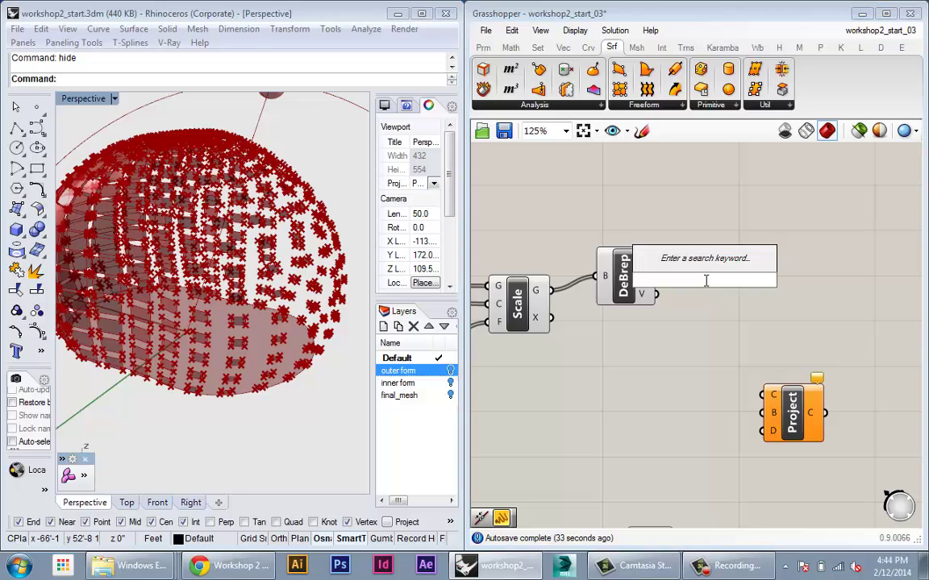
text(join)
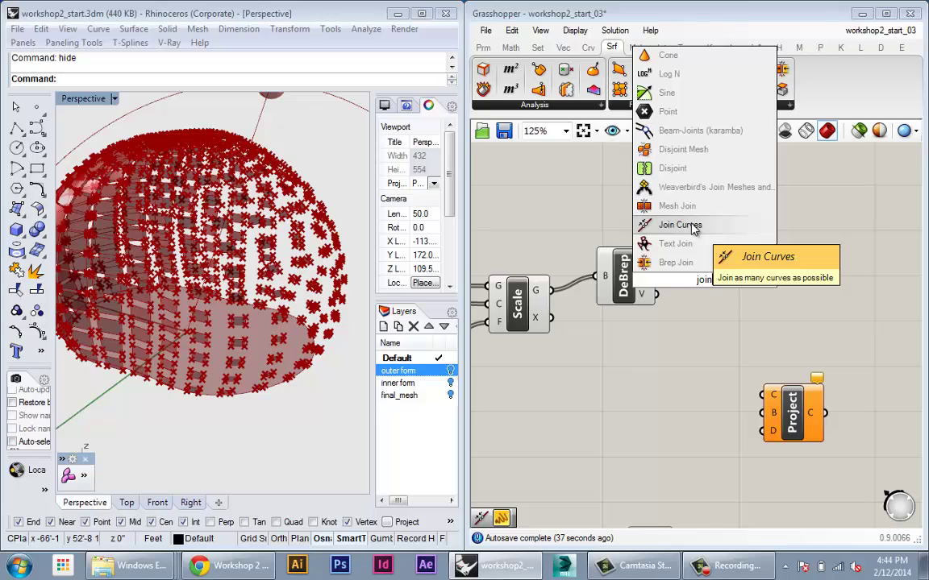
click(691, 228)
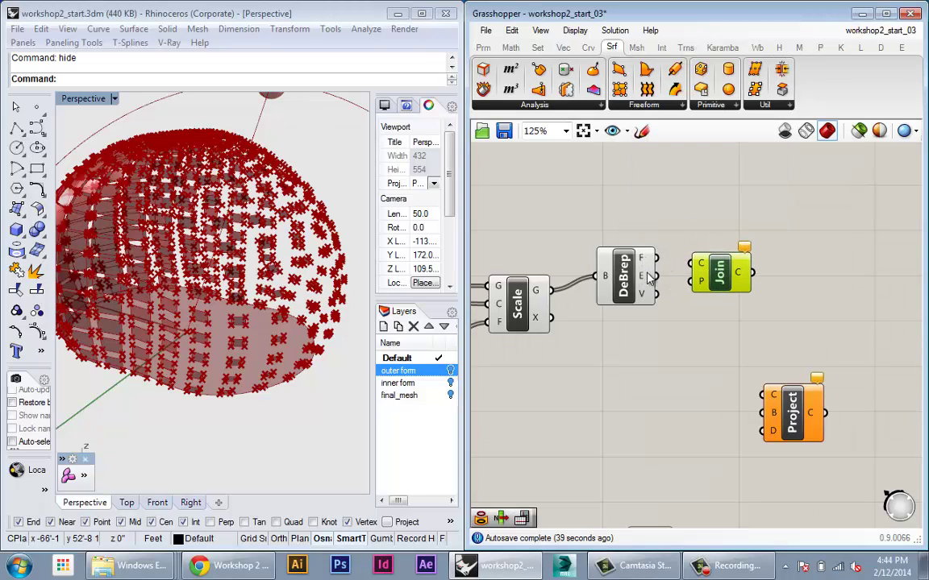
drag(655, 276, 702, 270)
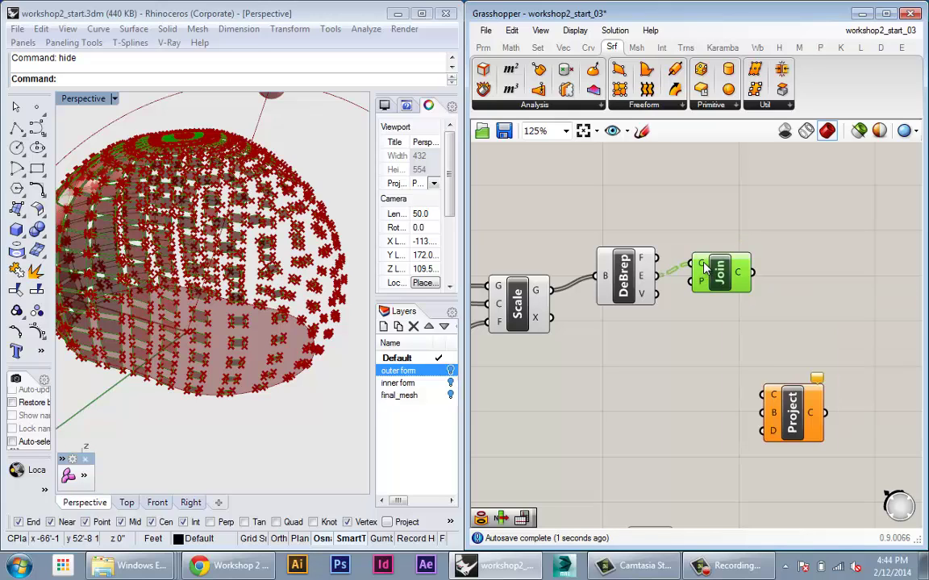
mouse_move(703, 269)
mouse_move(743, 280)
Turn off the previews of the Scale and Deconstruct Brep components and inspect the joined panel outlines in the model.
drag(615, 209, 532, 326)
key(space)
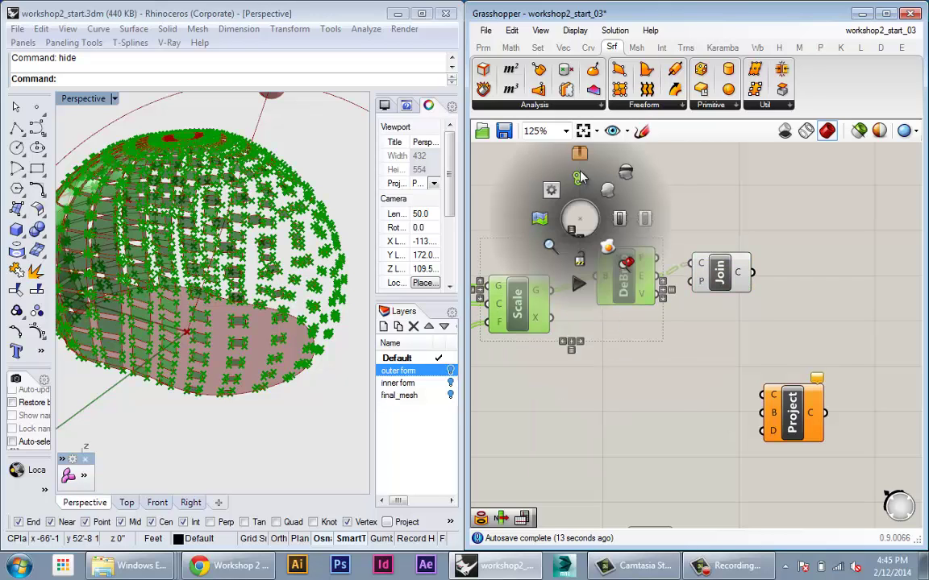
click(626, 173)
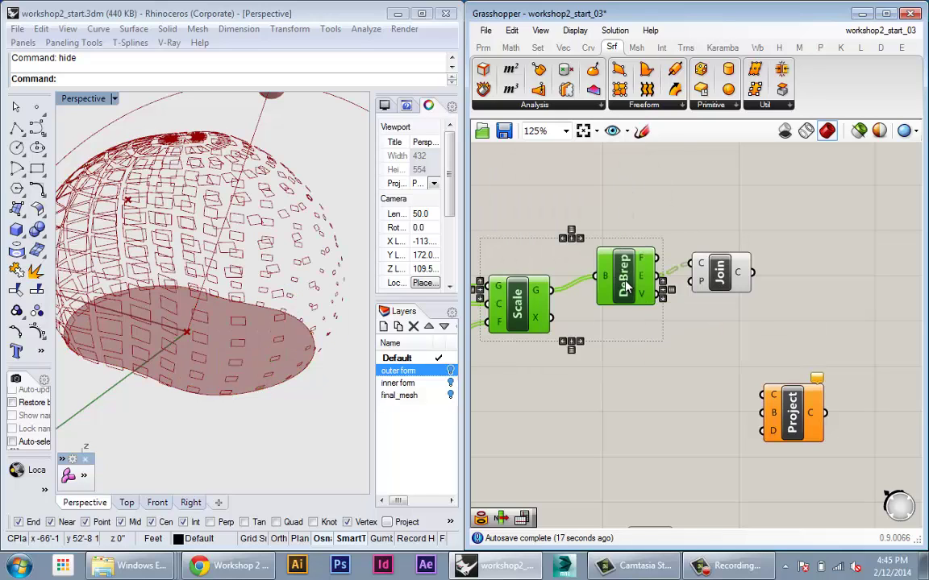
click(626, 216)
right_drag(245, 283, 193, 274)
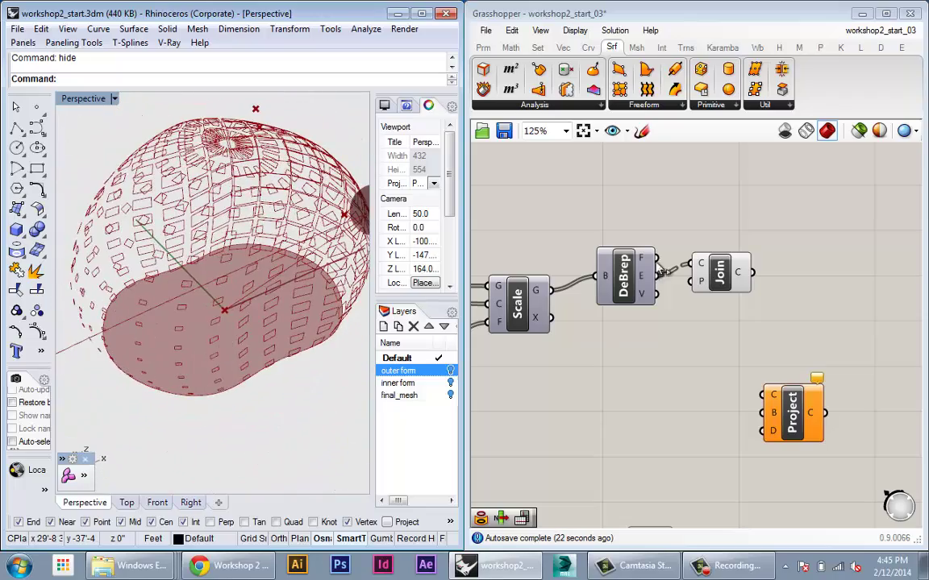
scroll(191, 346, up, 5)
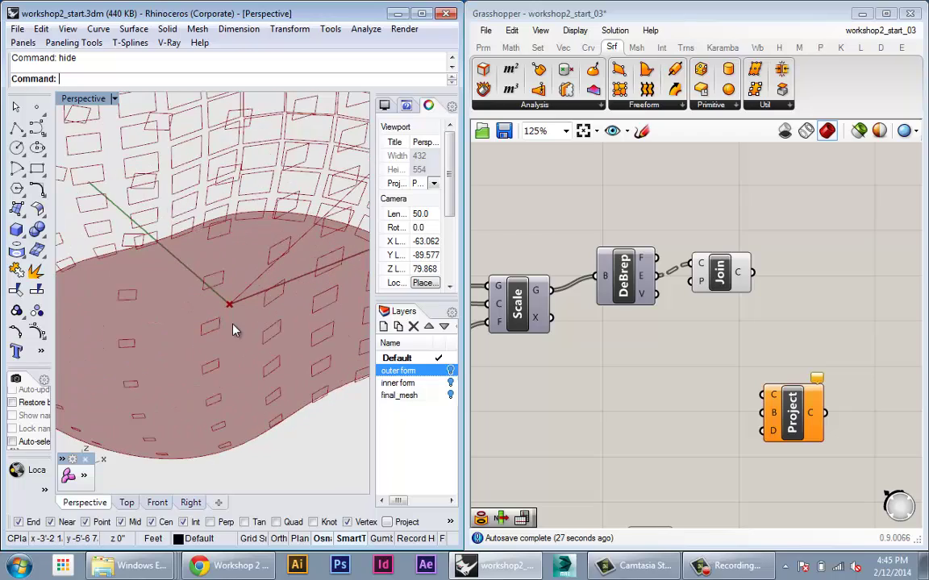
scroll(233, 326, down, 6)
right_drag(205, 349, 286, 356)
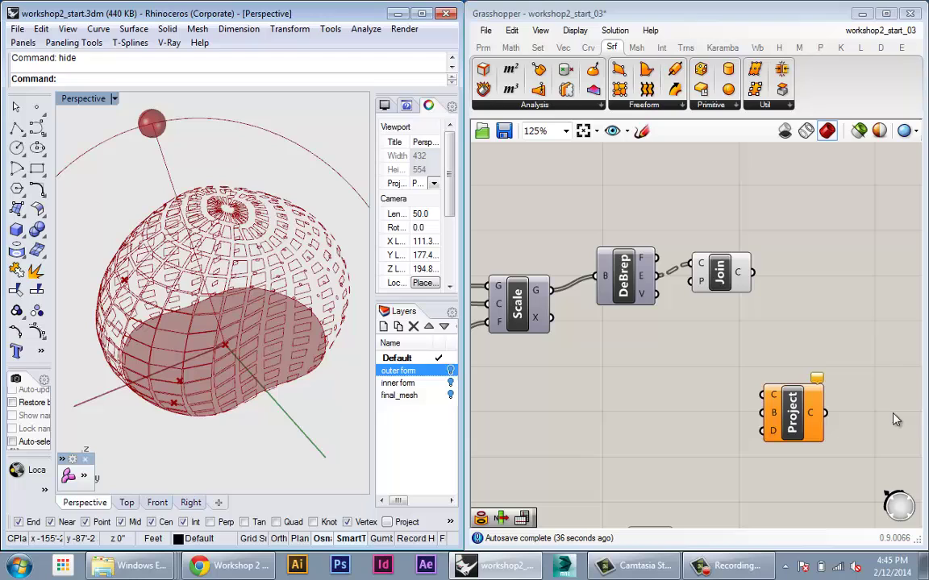
Connect the joined curves to Project's curve input and flatten the Join component's output.
mouse_move(741, 276)
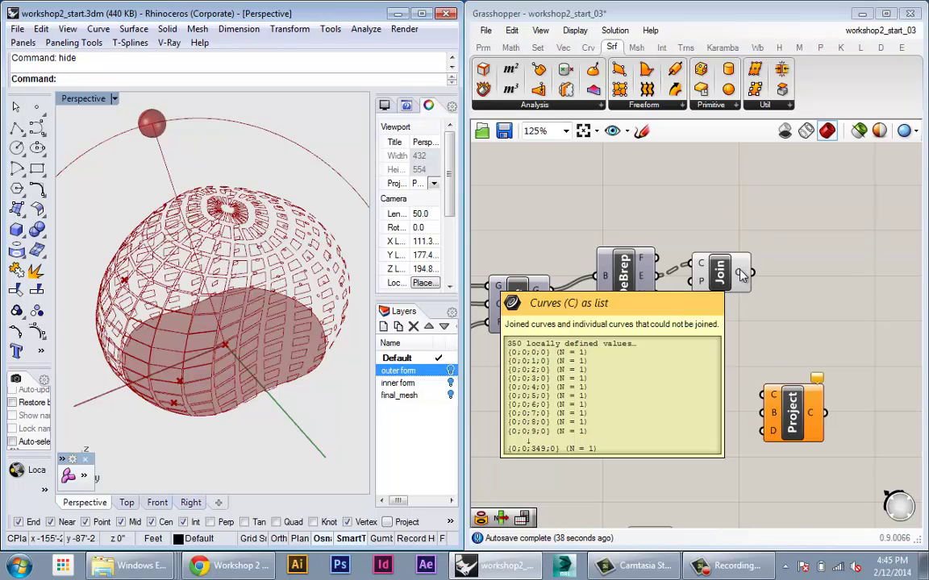
drag(748, 274, 796, 376)
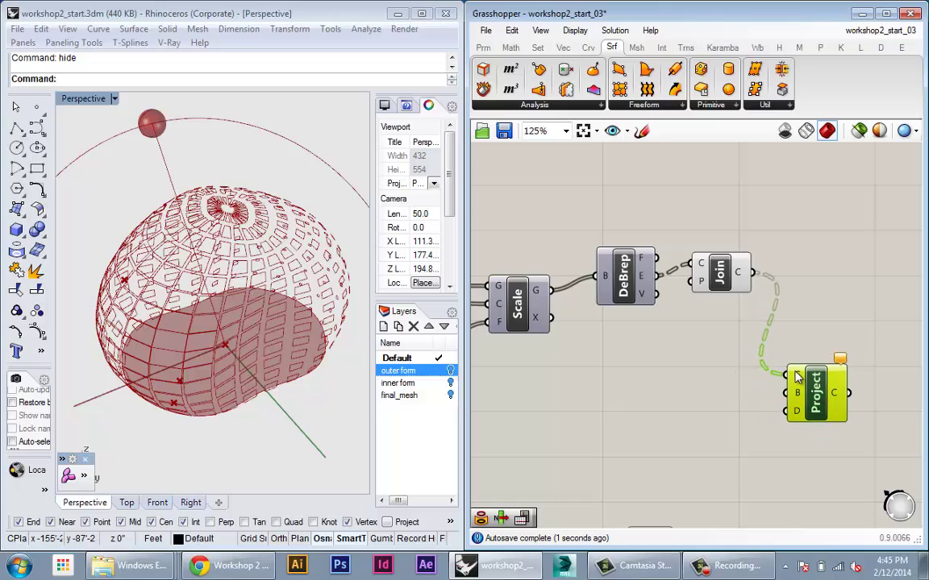
mouse_move(795, 376)
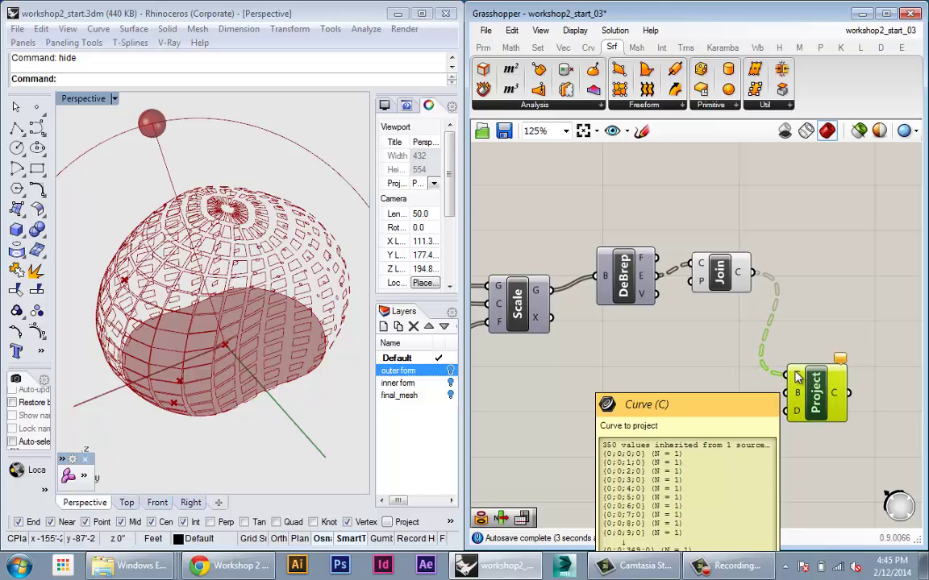
right_click(738, 272)
click(778, 359)
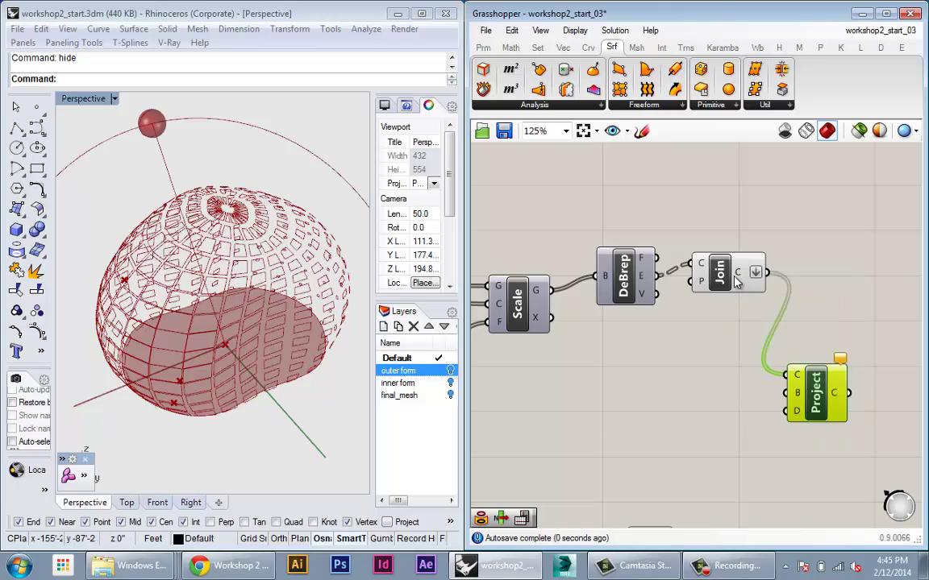
mouse_move(798, 381)
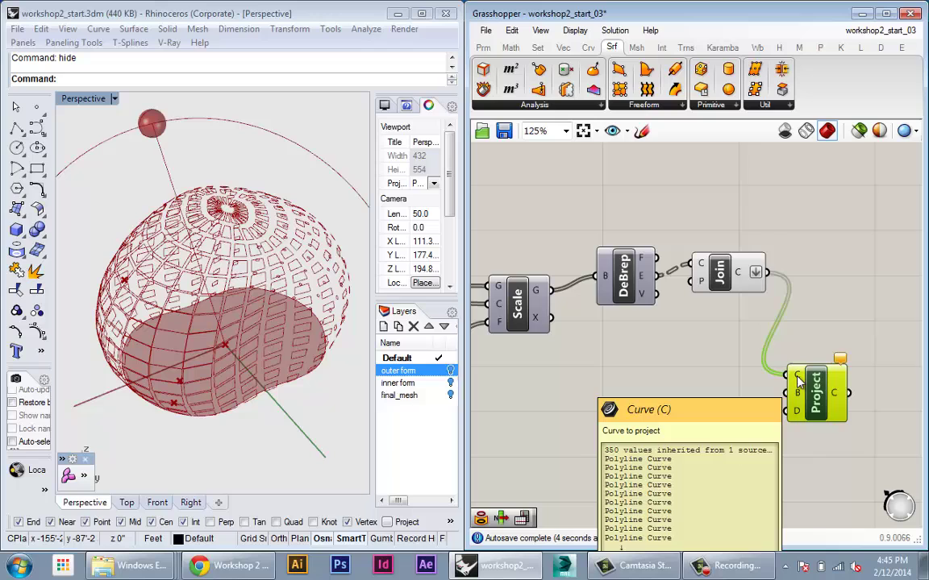
Connect the Geometry parameter holding the ground surface to Project's Brep input, and arrange both components next to each other.
right_drag(790, 378, 698, 392)
drag(727, 405, 742, 406)
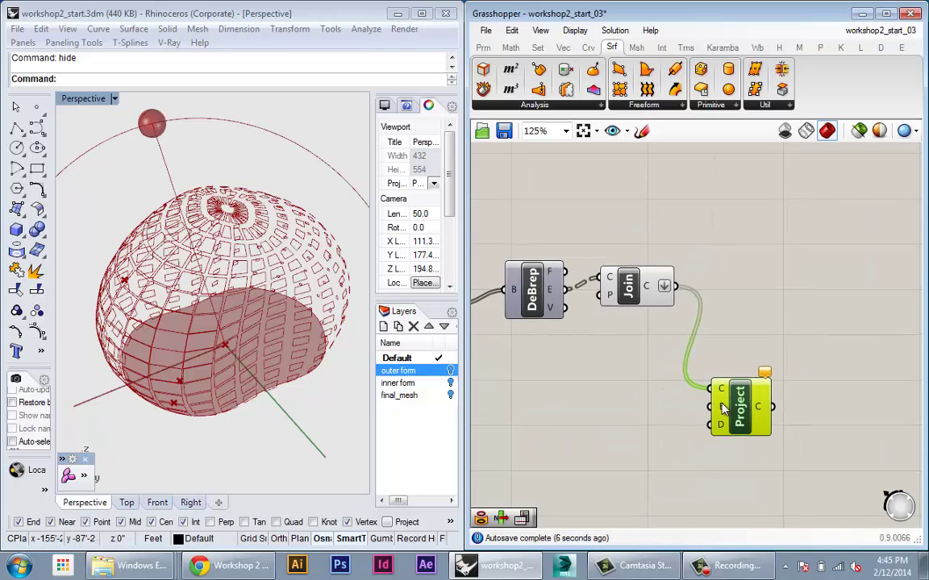
mouse_move(723, 410)
scroll(723, 409, down, 4)
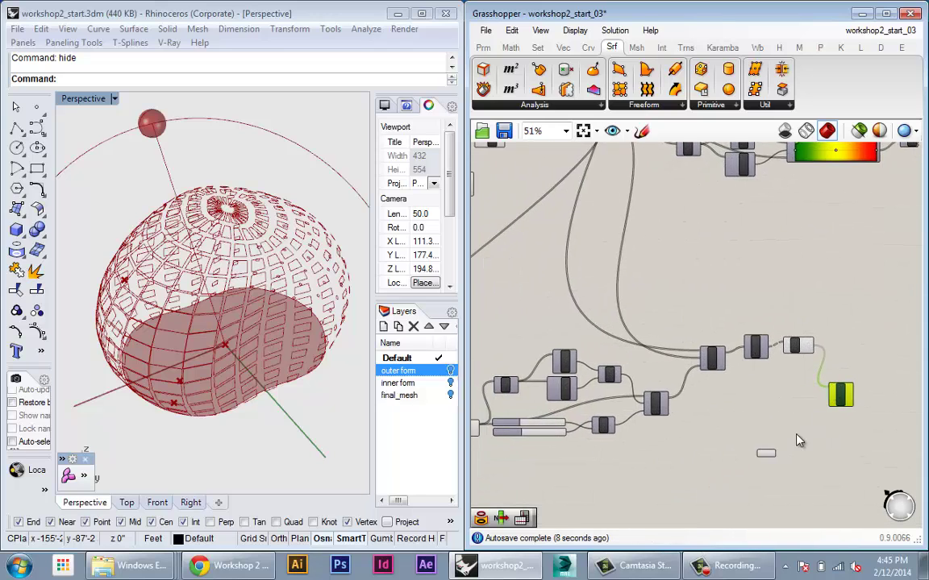
scroll(716, 390, up, 3)
drag(630, 475, 760, 353)
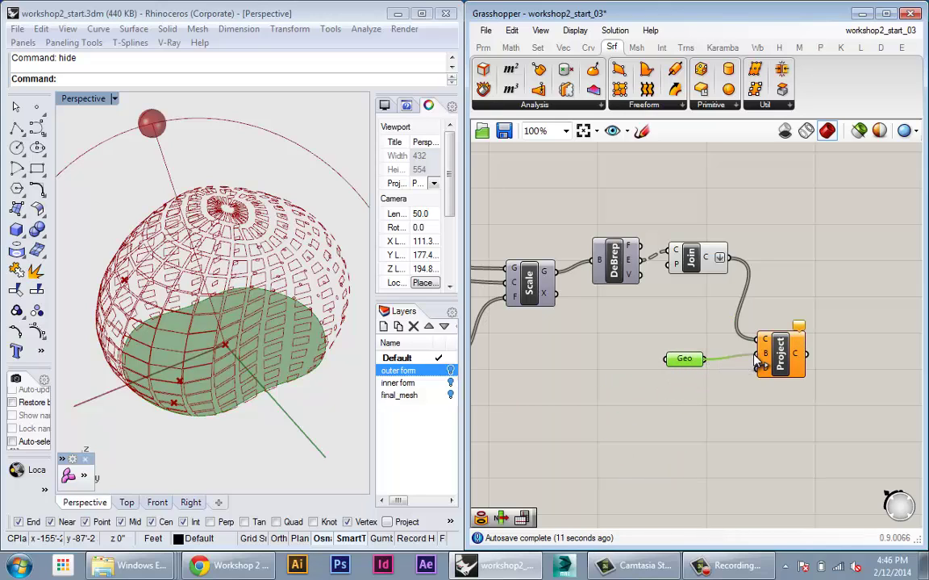
drag(684, 360, 707, 368)
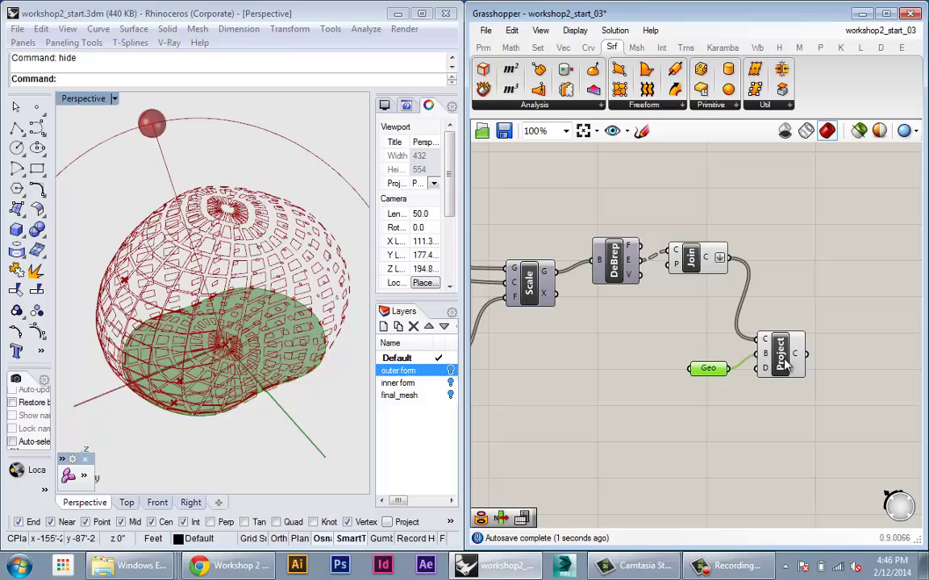
drag(789, 360, 806, 358)
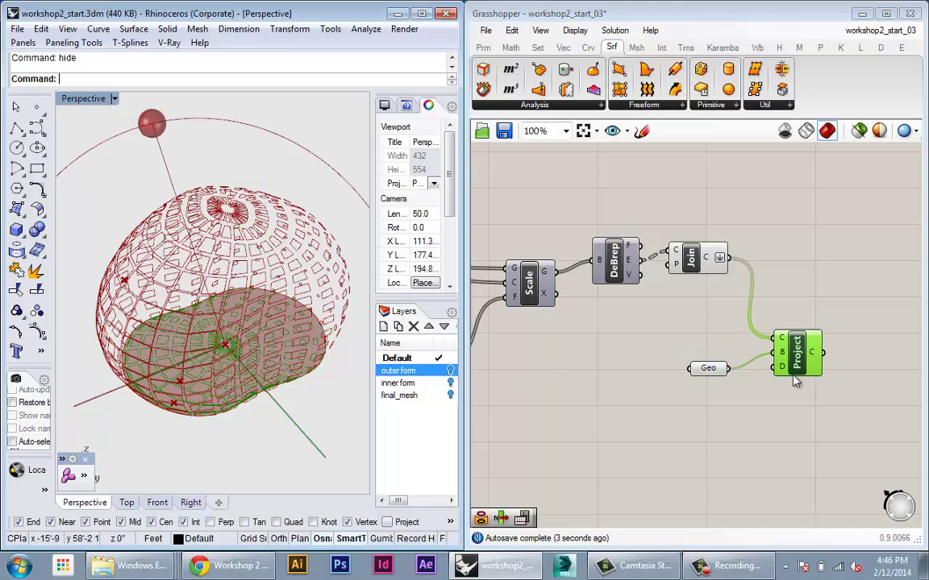
right_drag(278, 389, 363, 397)
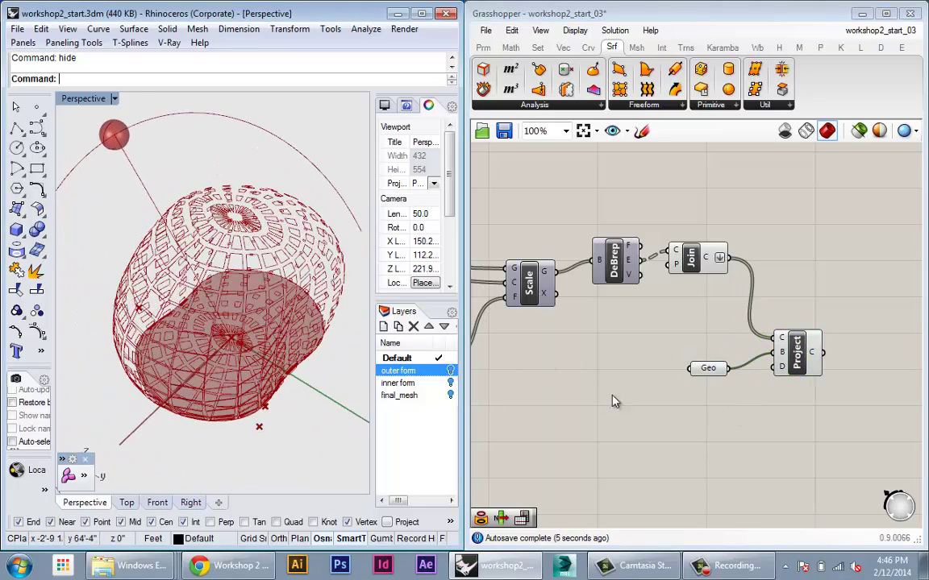
Feed Project's direction input with the sun vector from the Solar Arc component.
scroll(631, 404, up, 3)
mouse_move(689, 362)
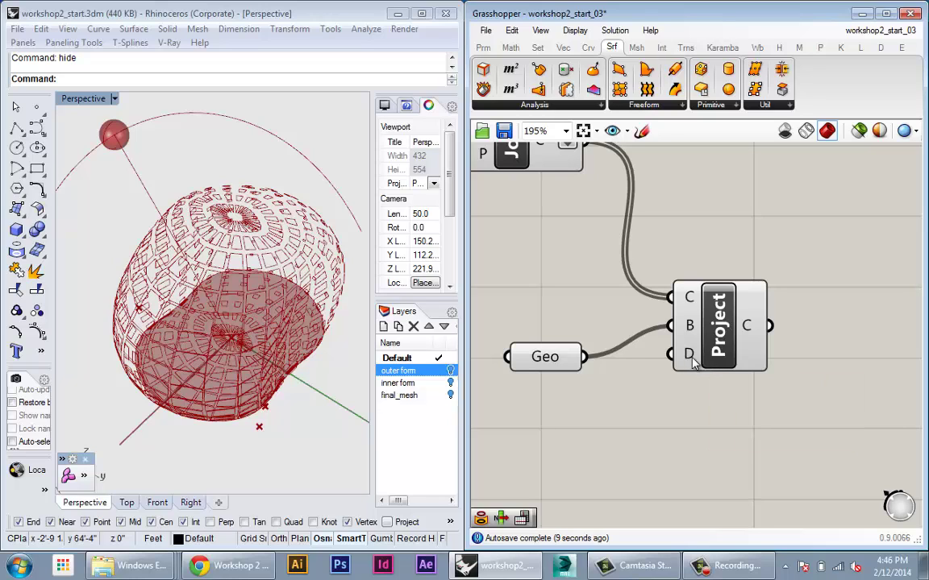
click(683, 310)
scroll(783, 426, down, 4)
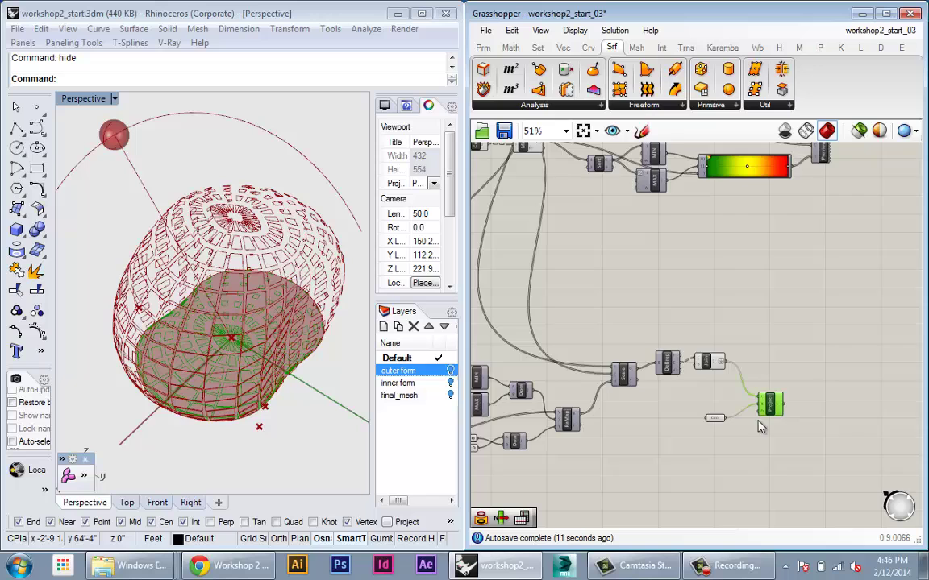
scroll(760, 420, down, 2)
scroll(530, 307, up, 3)
scroll(528, 228, down, 1)
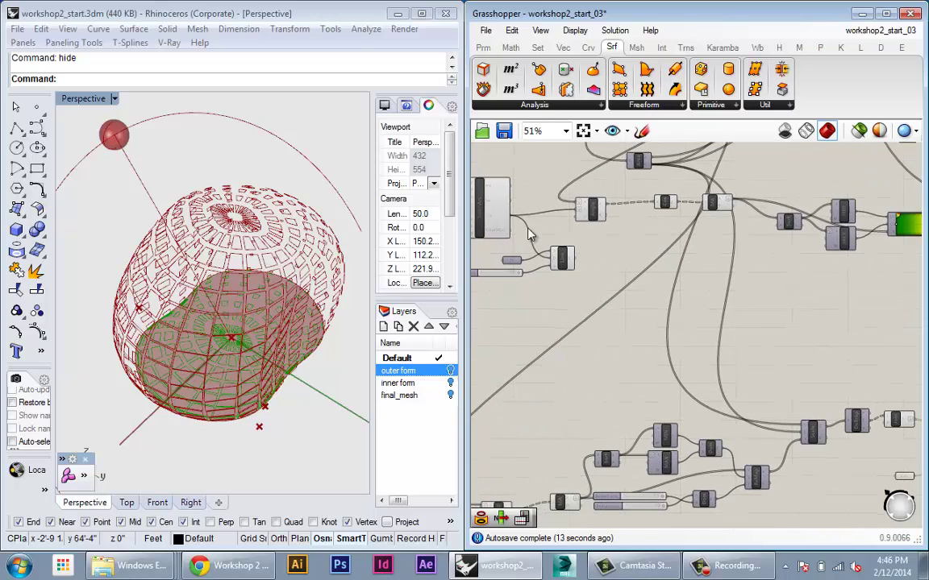
scroll(530, 234, up, 3)
scroll(498, 220, down, 5)
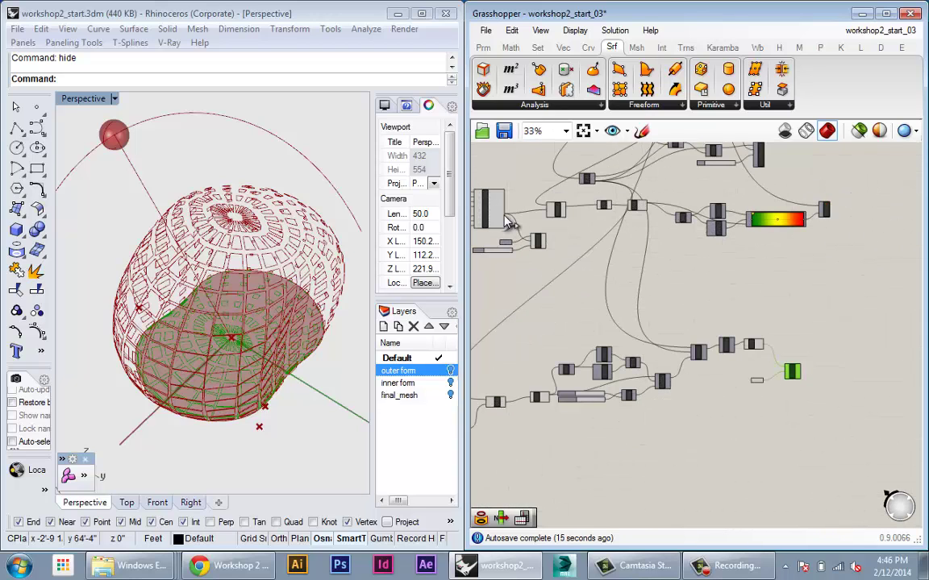
drag(505, 219, 789, 385)
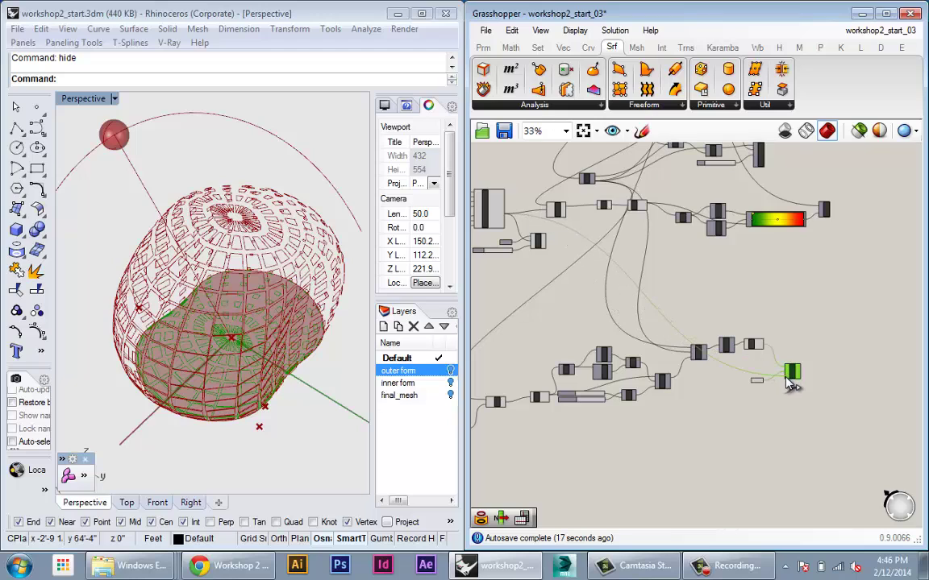
scroll(790, 385, up, 5)
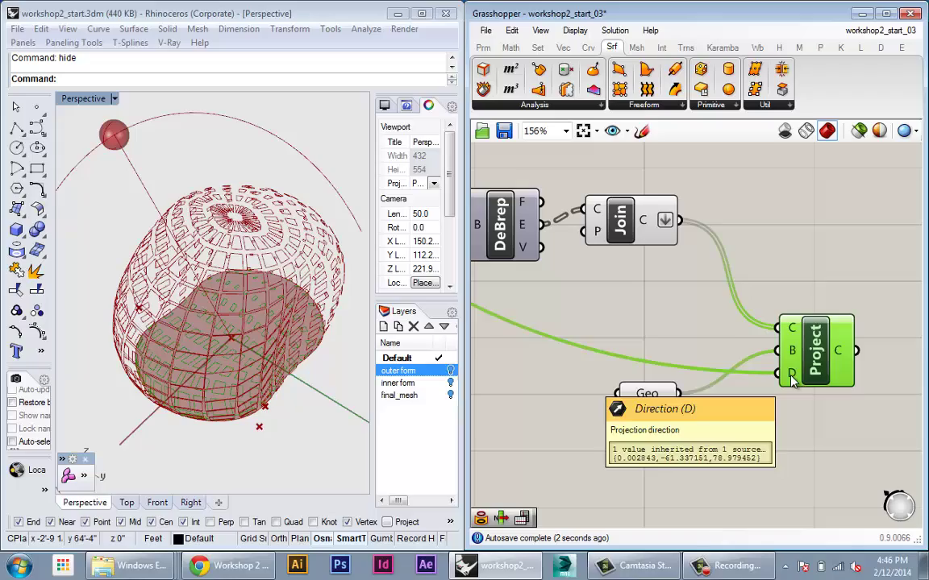
Reposition the Project component beside Join and examine the sun-projected panel outlines on the ground surface.
drag(791, 382, 774, 360)
right_drag(557, 352, 568, 363)
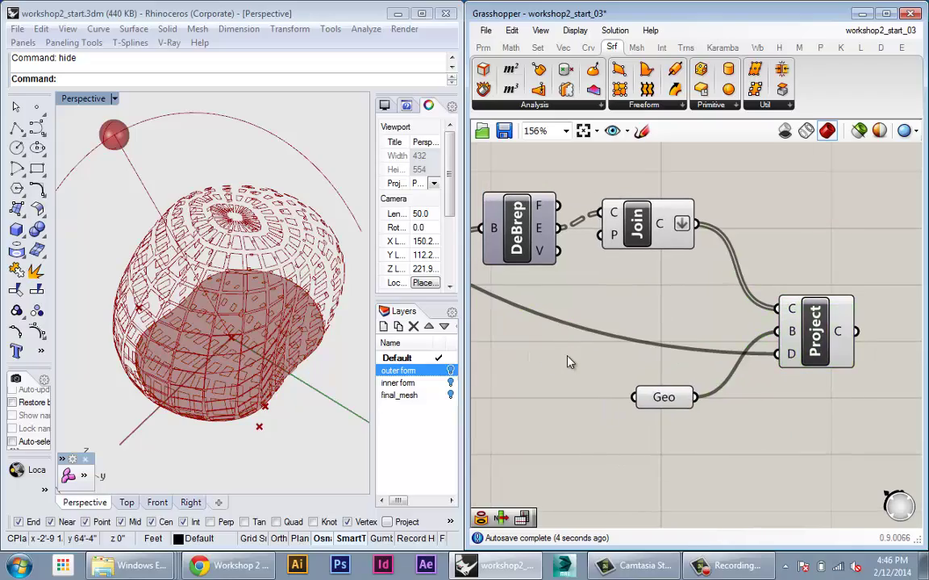
right_drag(179, 331, 209, 386)
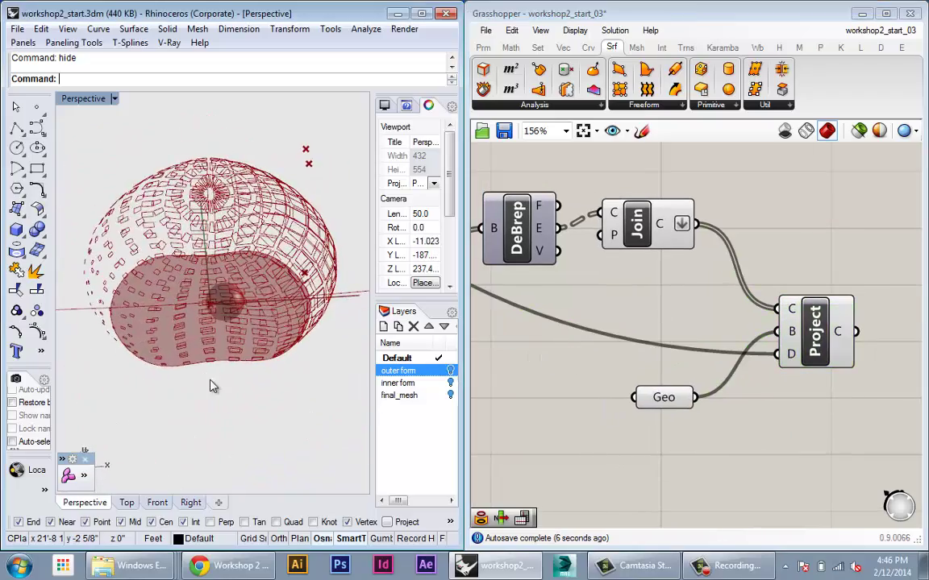
scroll(200, 335, up, 8)
right_drag(230, 333, 173, 379)
Set the Solar Arc's Offset slider to 0.3 and examine the resulting projection on the ground surface.
scroll(619, 379, down, 6)
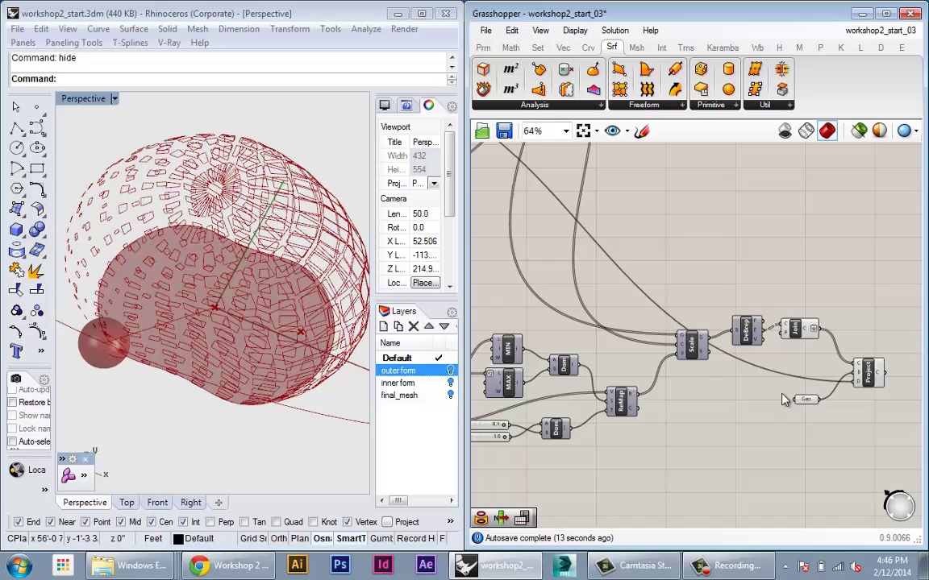
scroll(637, 395, up, 6)
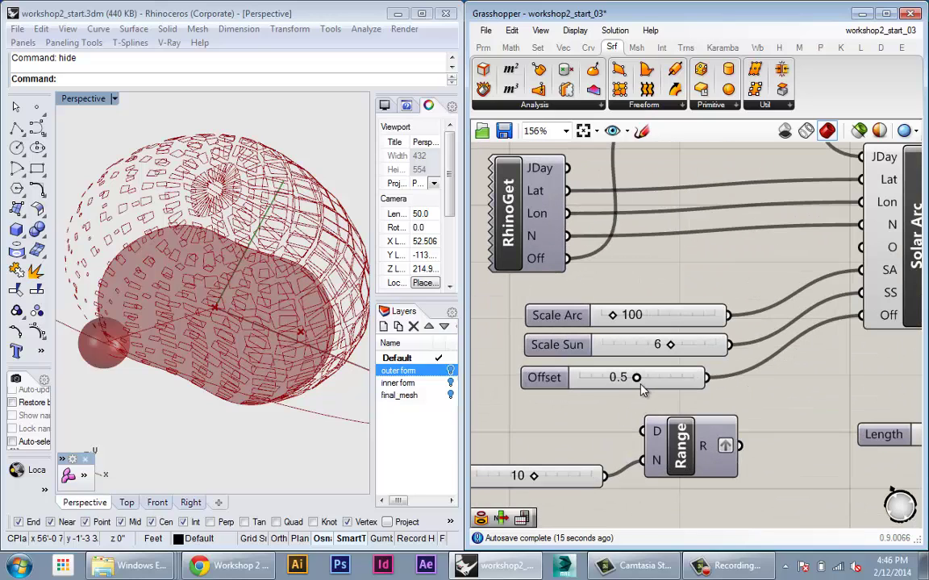
drag(637, 378, 613, 378)
scroll(211, 289, up, 8)
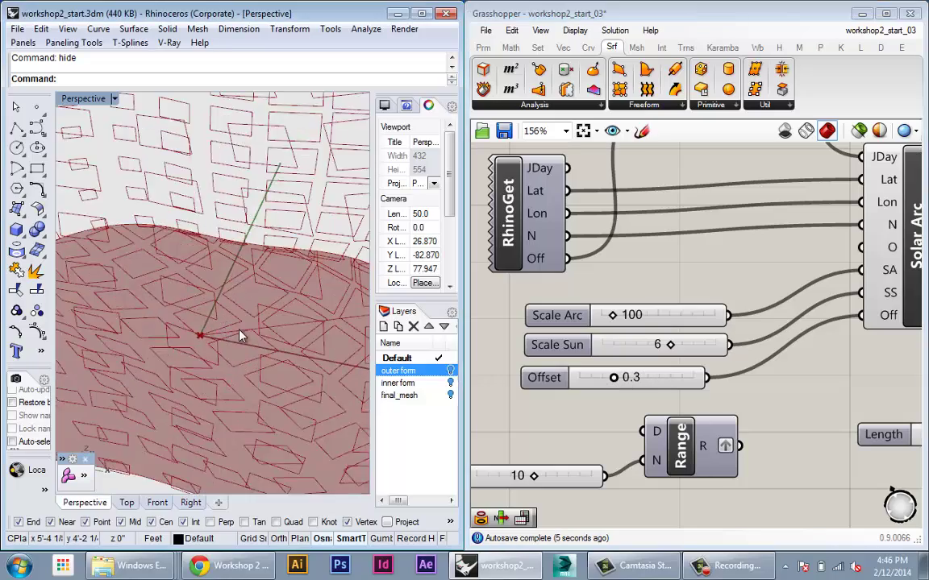
Move the Geometry parameter and the Project component closer to Join so the three sit in a compact group.
right_drag(240, 333, 297, 210)
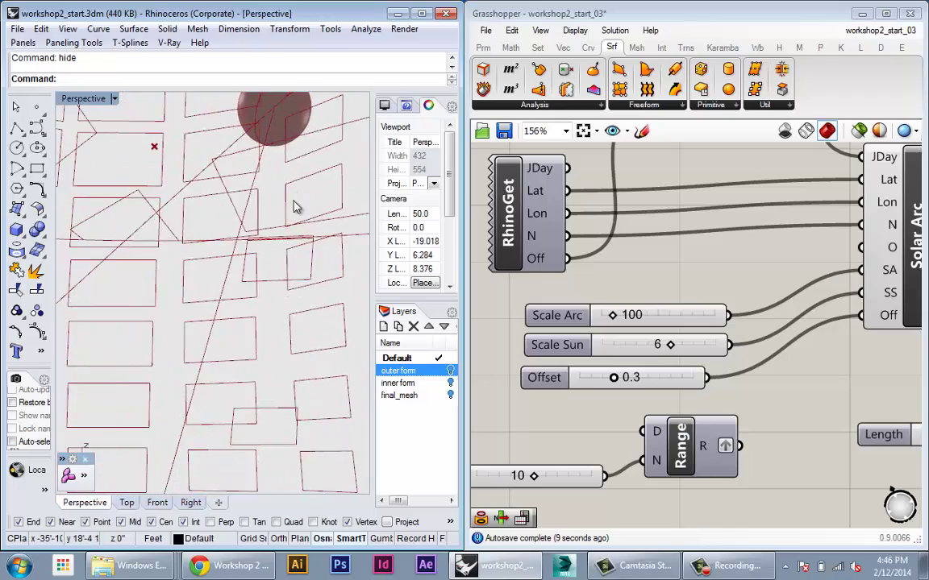
scroll(299, 242, down, 10)
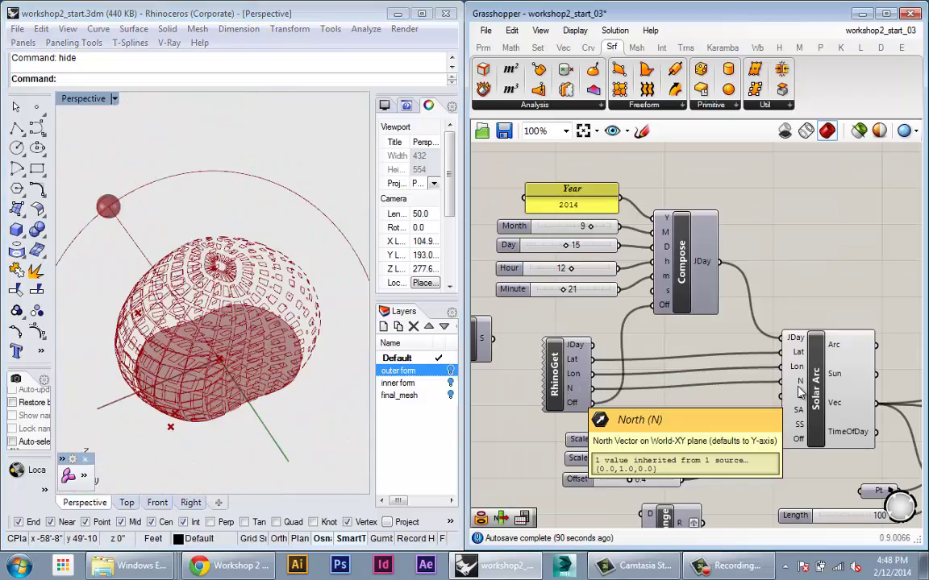
right_drag(725, 345, 578, 232)
scroll(589, 344, down, 5)
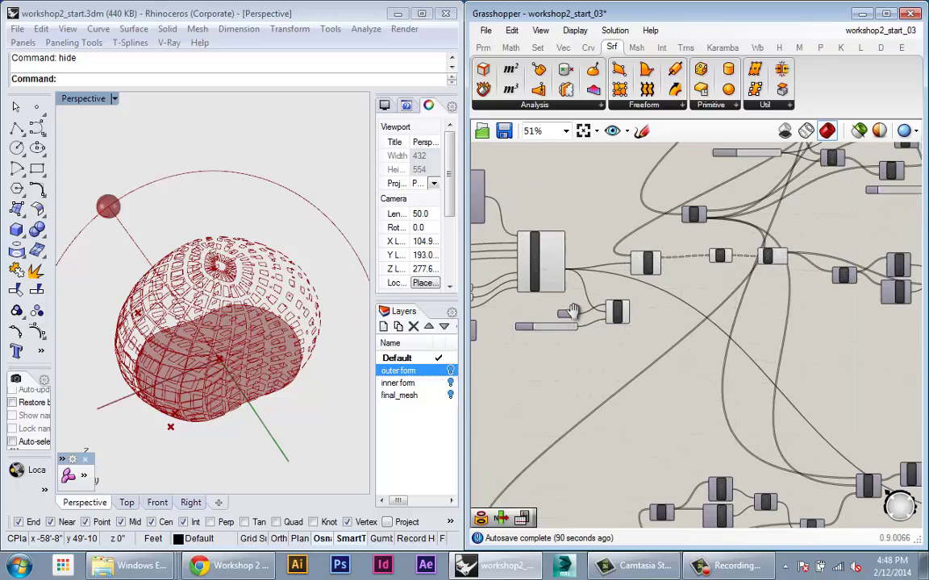
scroll(657, 312, up, 4)
scroll(679, 365, up, 2)
click(681, 355)
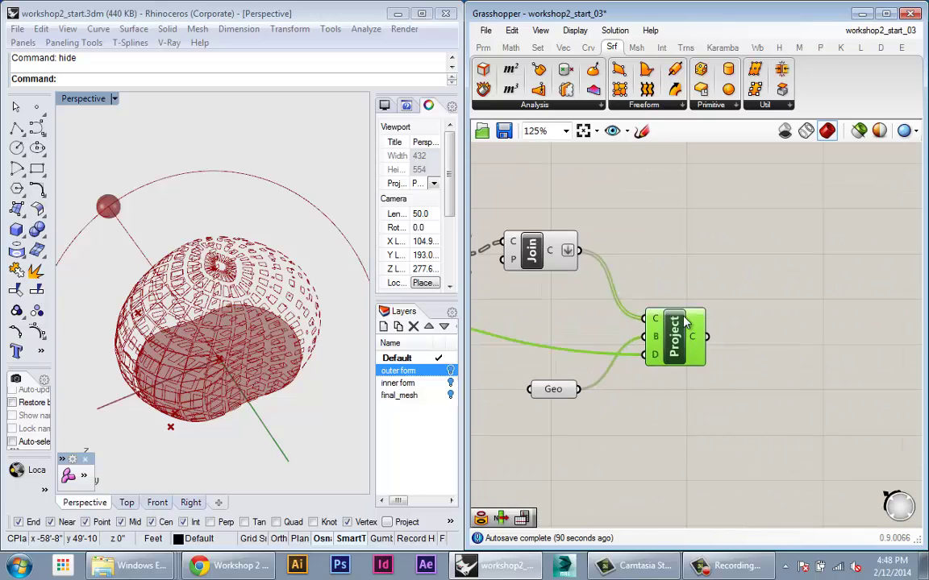
drag(545, 394, 542, 324)
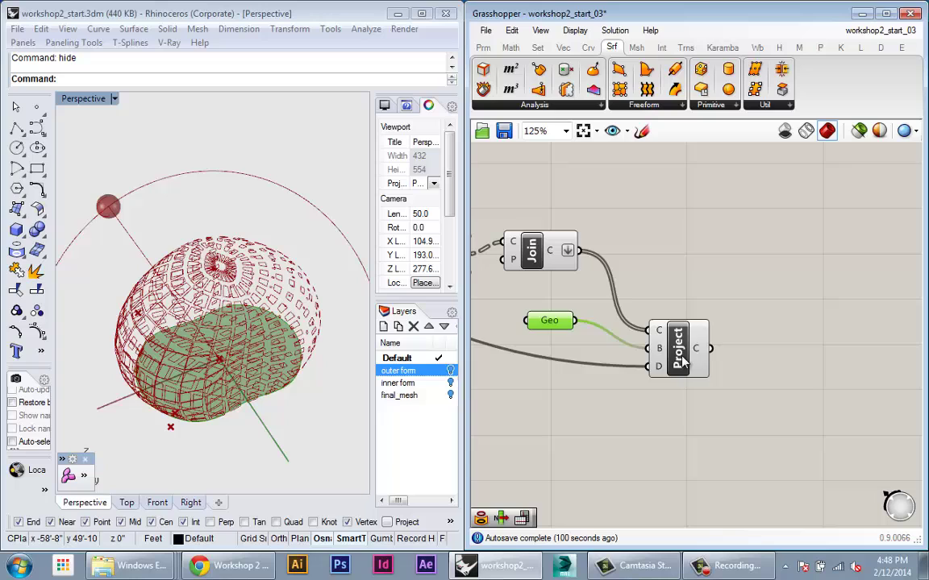
drag(693, 360, 685, 342)
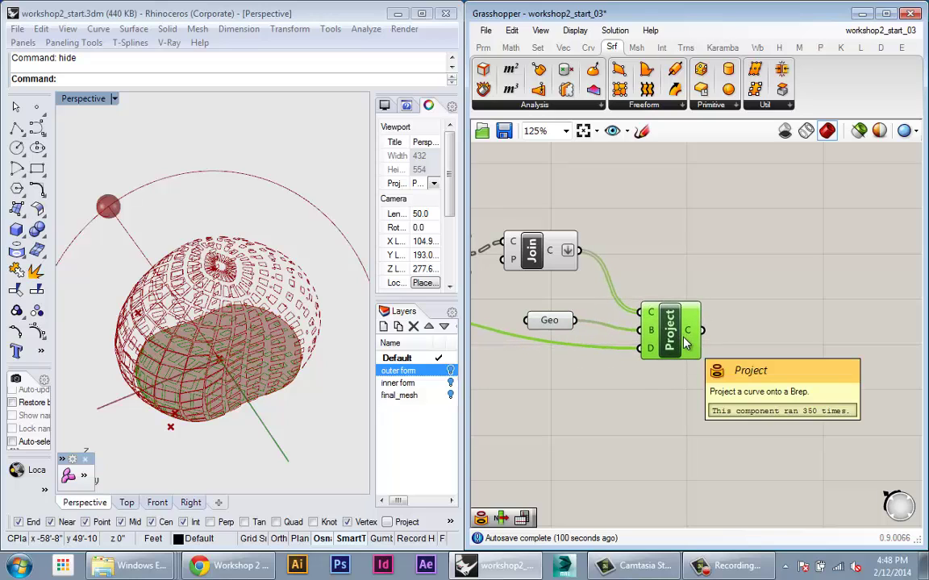
Check Project's curve output, add an Area component beside it, and feed the projected curves into its geometry input.
mouse_move(698, 339)
text(S)
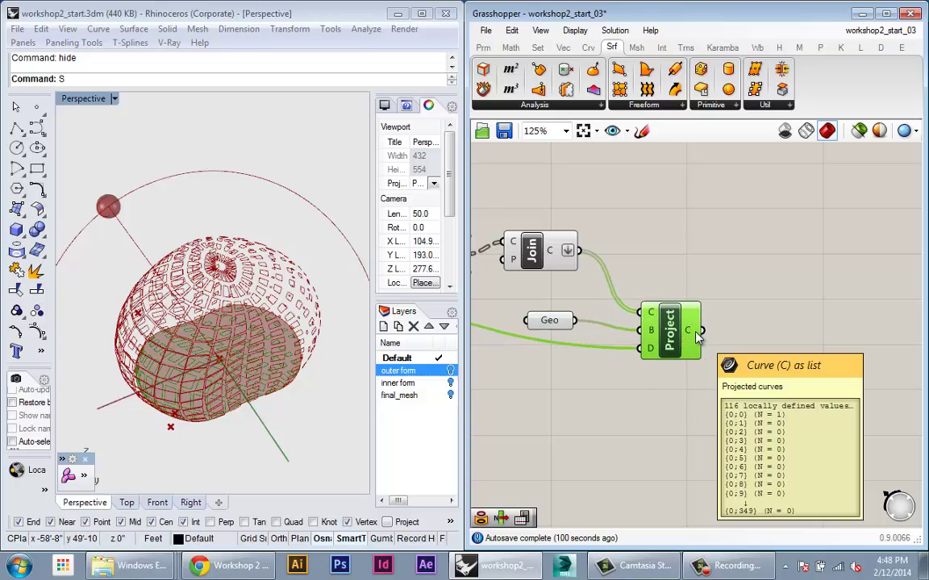
click(644, 252)
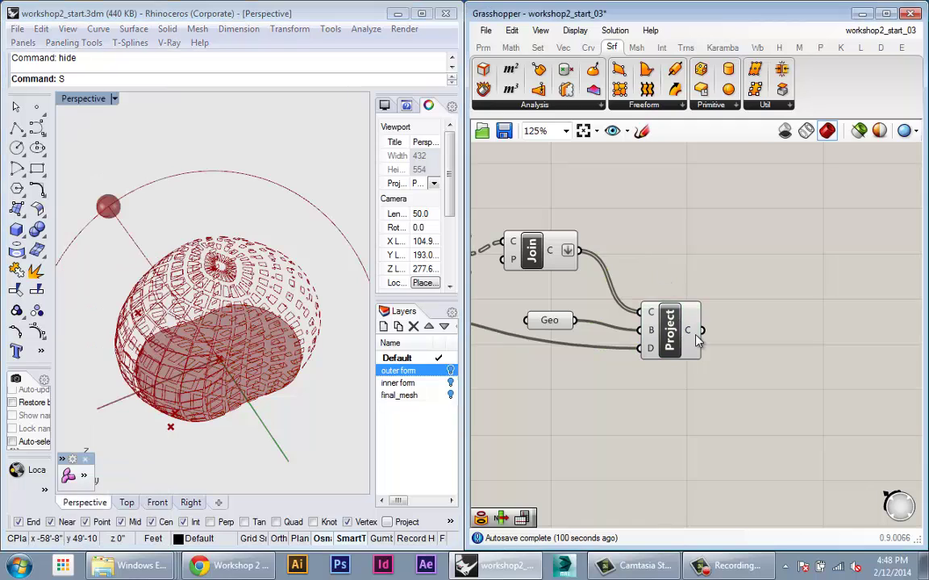
mouse_move(697, 339)
double_click(745, 392)
text(are)
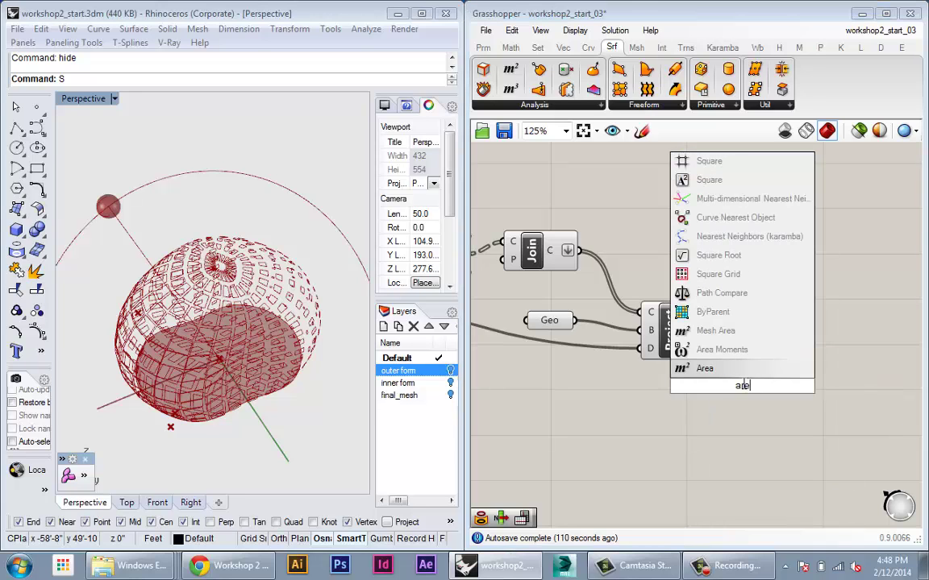
text(a)
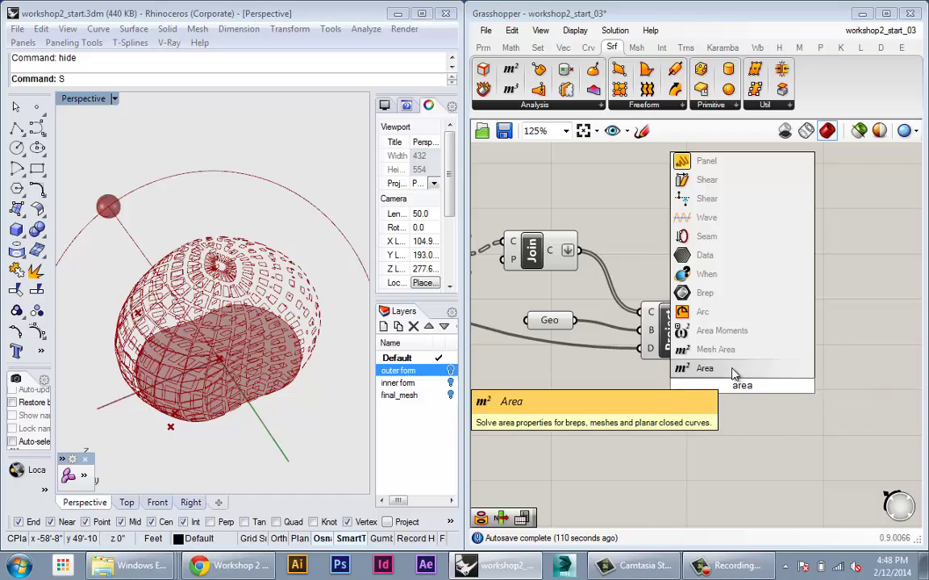
click(747, 368)
drag(750, 383, 736, 340)
right_drag(705, 333, 705, 353)
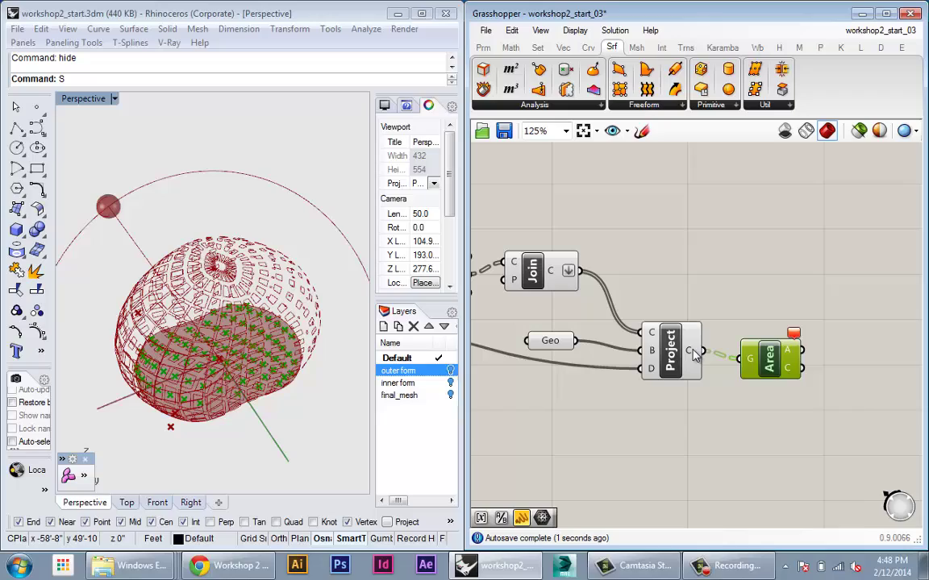
Examine the projected outlines crossing the ground surface's edge and read the error on the Area component.
mouse_move(695, 356)
right_drag(253, 364, 351, 374)
scroll(265, 363, up, 7)
scroll(282, 368, up, 5)
right_drag(282, 368, 194, 270)
scroll(239, 388, down, 8)
scroll(315, 298, up, 10)
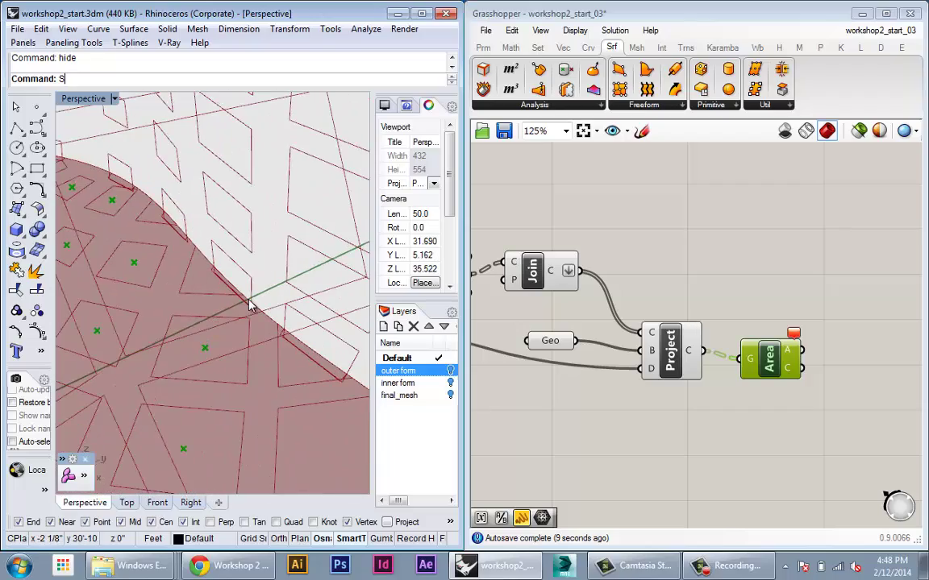
scroll(250, 307, down, 8)
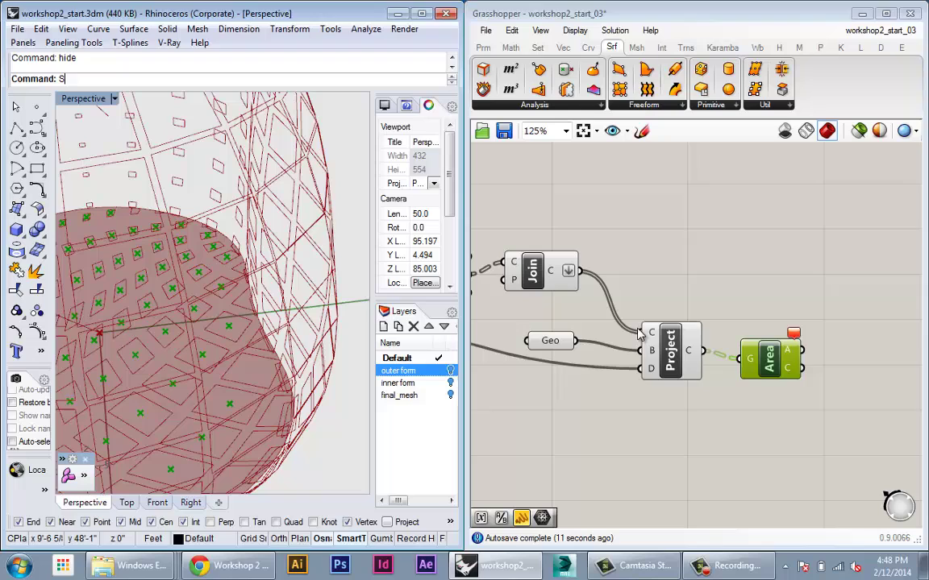
scroll(769, 331, up, 3)
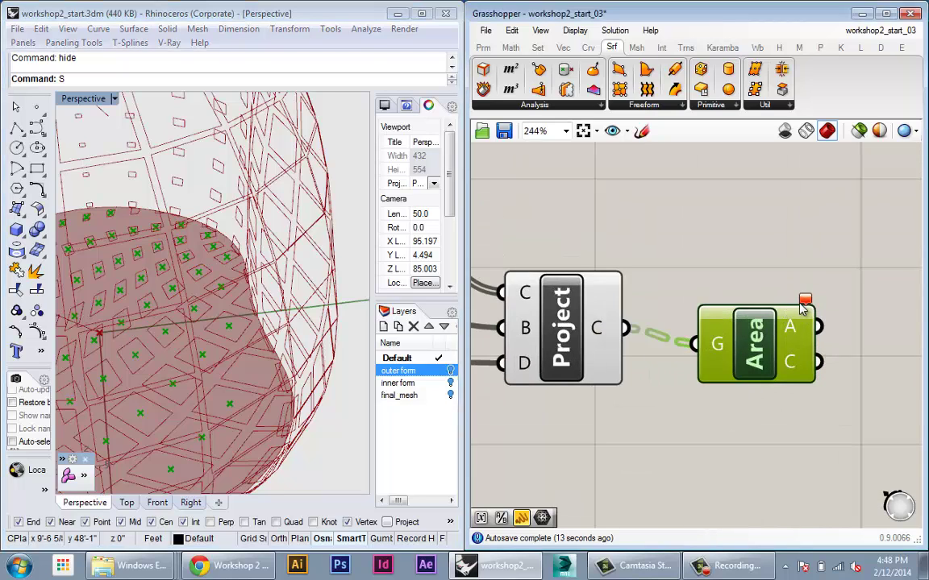
mouse_move(804, 305)
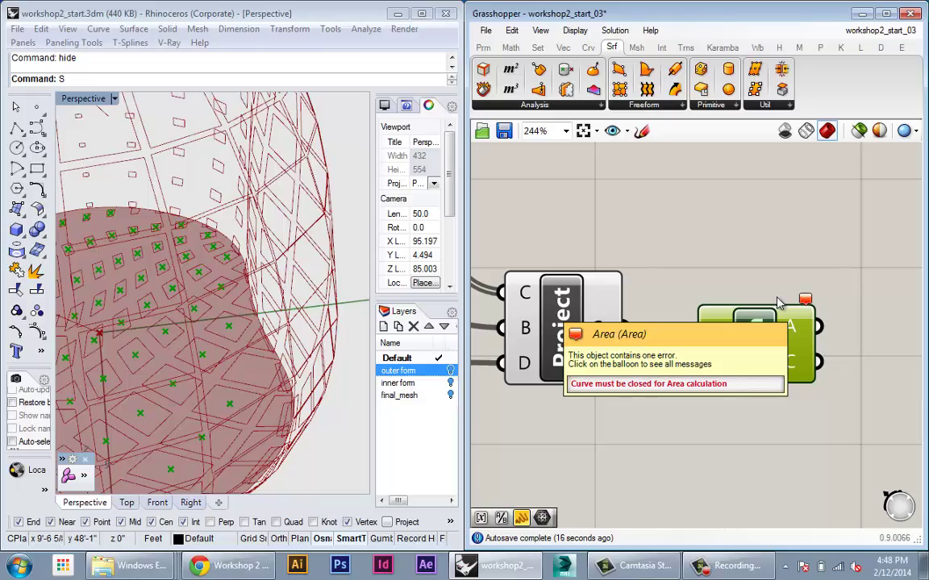
scroll(207, 363, down, 4)
mouse_move(212, 323)
right_down()
mouse_move(230, 300)
mouse_move(306, 352)
mouse_move(300, 374)
mouse_move(319, 352)
mouse_move(220, 315)
mouse_move(419, 345)
right_up()
scroll(299, 374, up, 4)
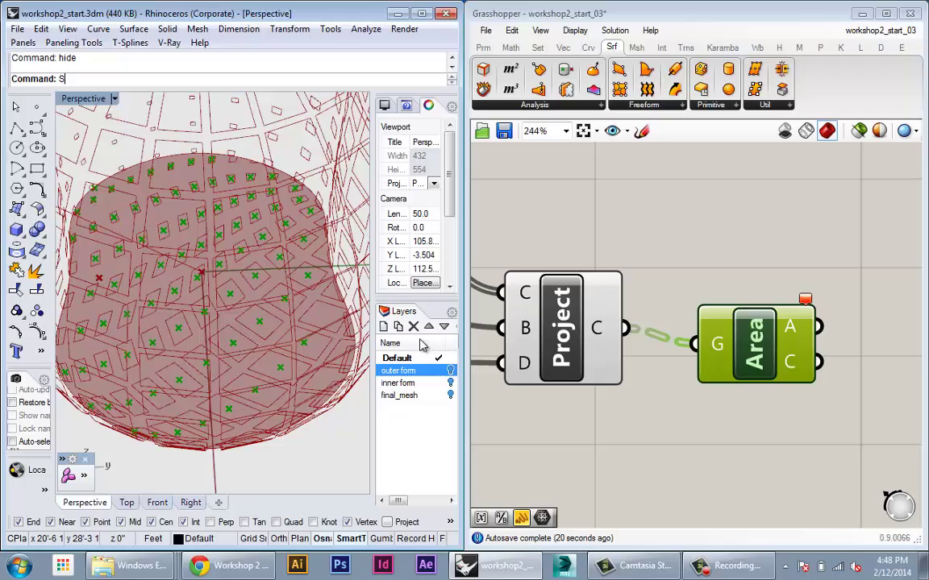
Inspect the outlines cut off along the ground surface's boundary and open the Area component's full list of error messages.
right_drag(692, 367, 657, 361)
drag(737, 357, 751, 339)
right_drag(342, 338, 241, 353)
scroll(244, 317, up, 5)
scroll(236, 344, down, 3)
scroll(276, 378, up, 6)
scroll(211, 257, down, 4)
right_drag(214, 257, 293, 342)
scroll(271, 235, down, 2)
click(679, 394)
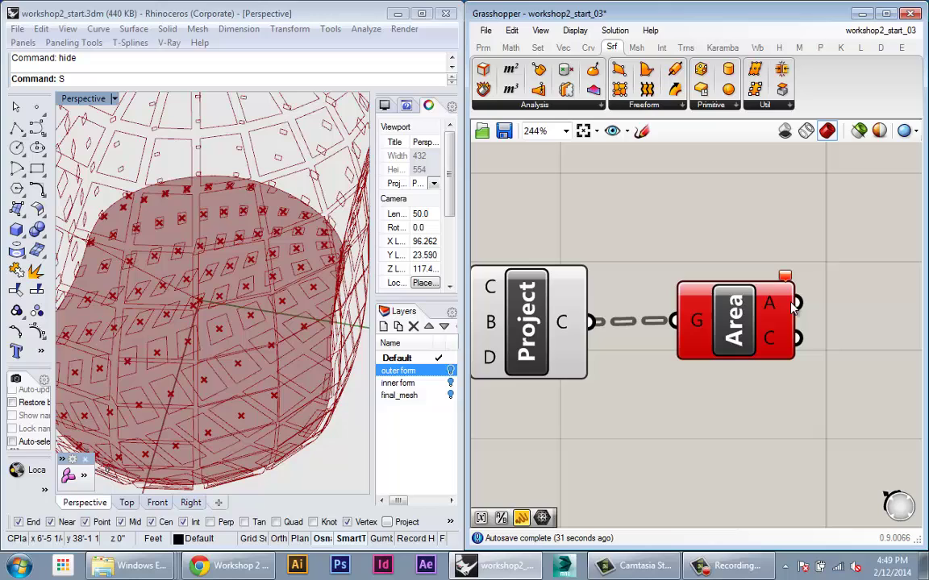
click(787, 281)
click(784, 280)
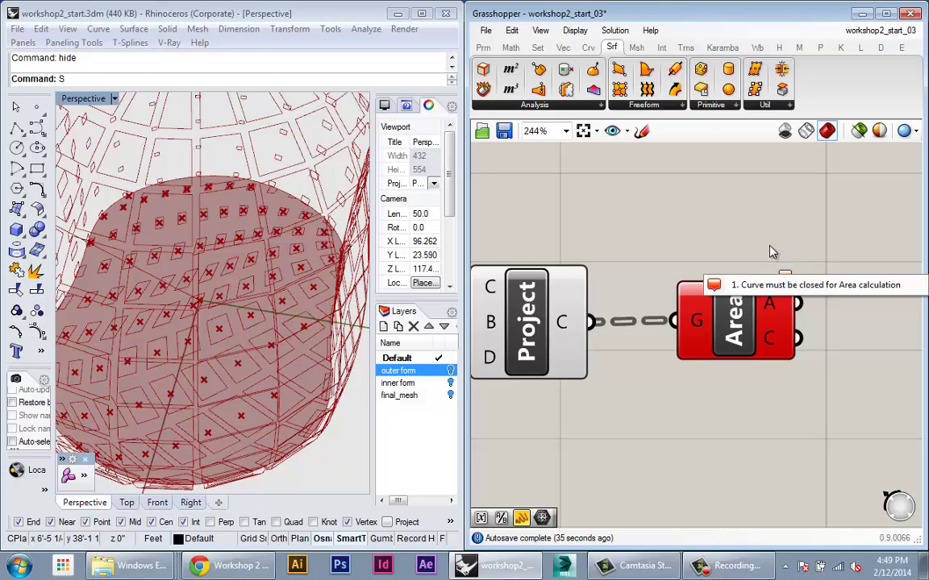
Align the Area component with Project and inspect the data structure of its area output.
right_drag(716, 319, 682, 330)
drag(697, 335, 678, 345)
mouse_move(712, 333)
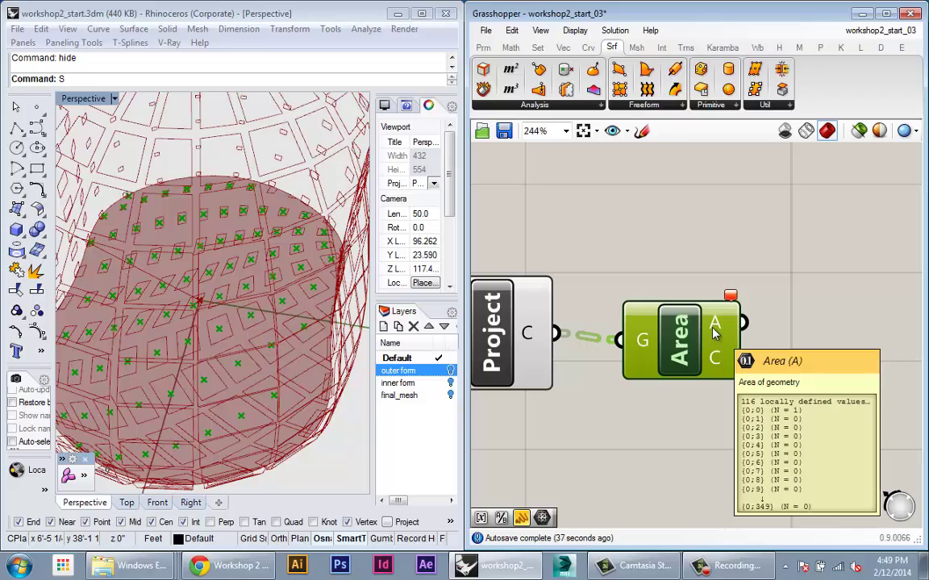
right_drag(165, 318, 194, 379)
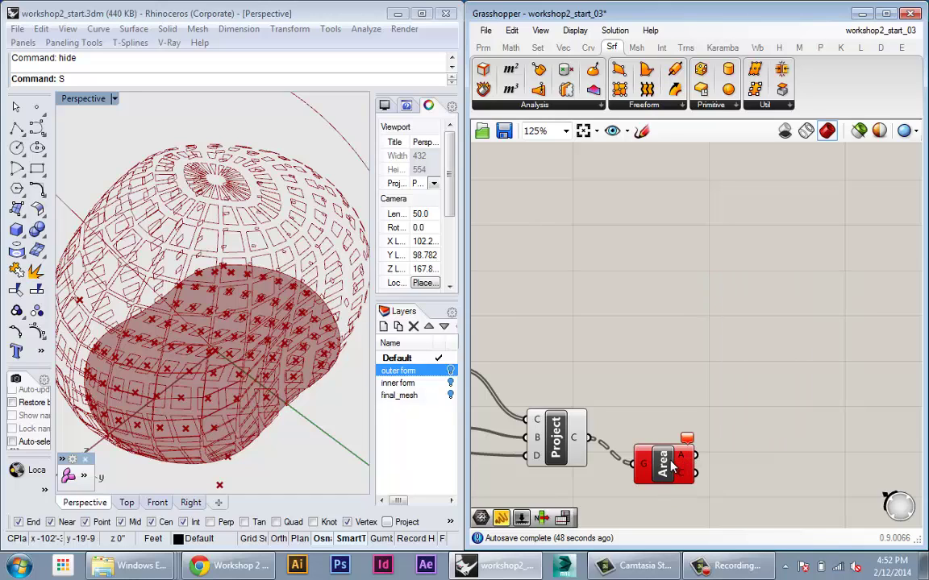
drag(683, 456, 653, 438)
mouse_move(660, 440)
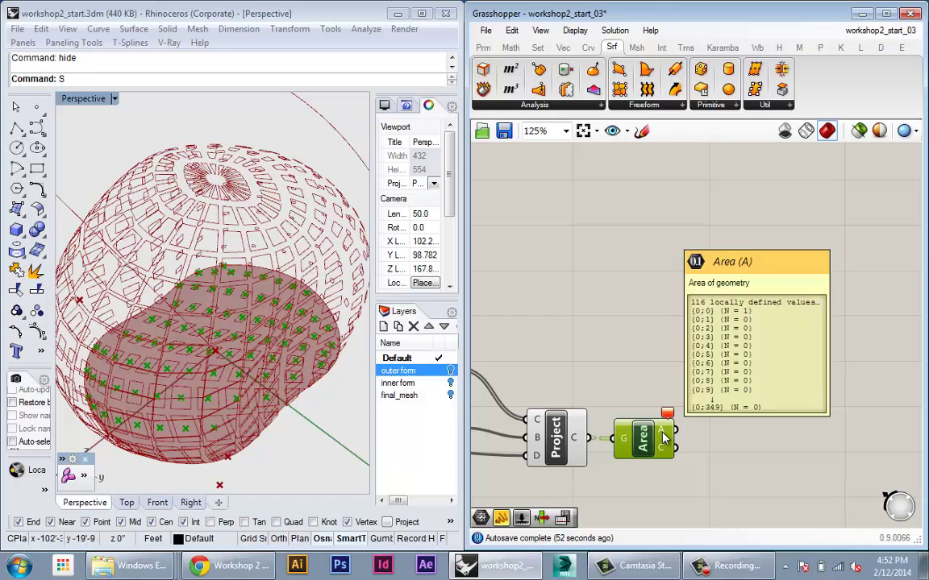
Flatten the Area component's A output and inspect the resulting list of values.
right_drag(663, 438, 608, 412)
right_click(620, 403)
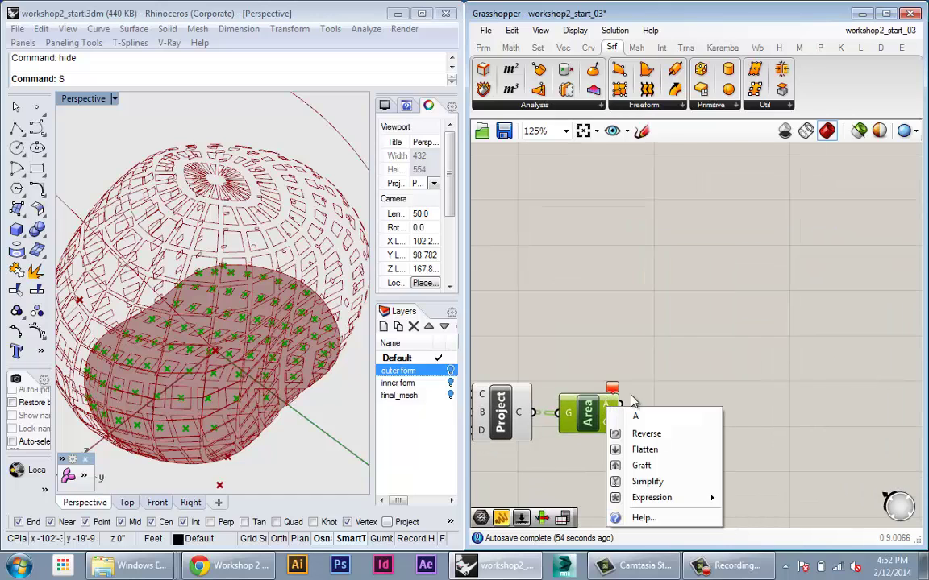
click(648, 449)
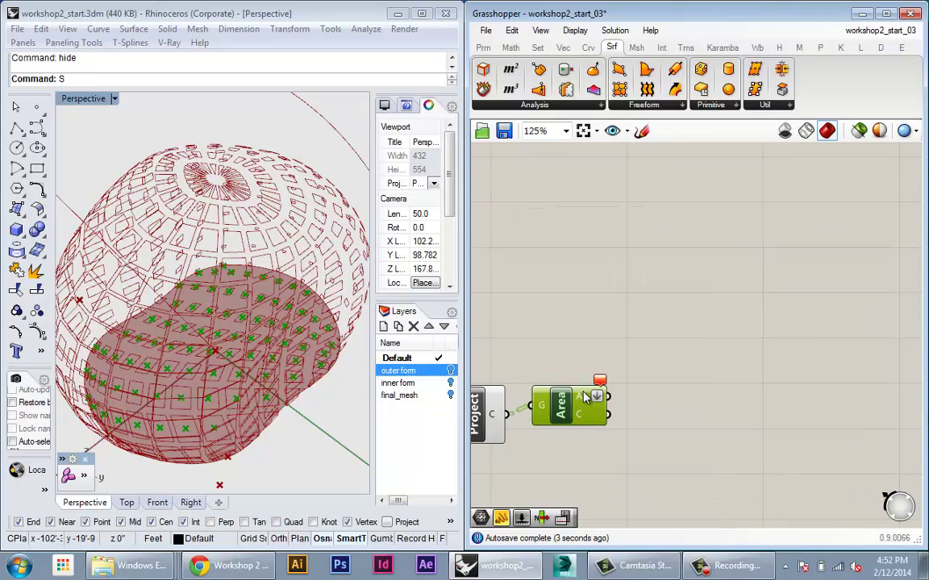
mouse_move(583, 393)
right_drag(586, 395, 593, 387)
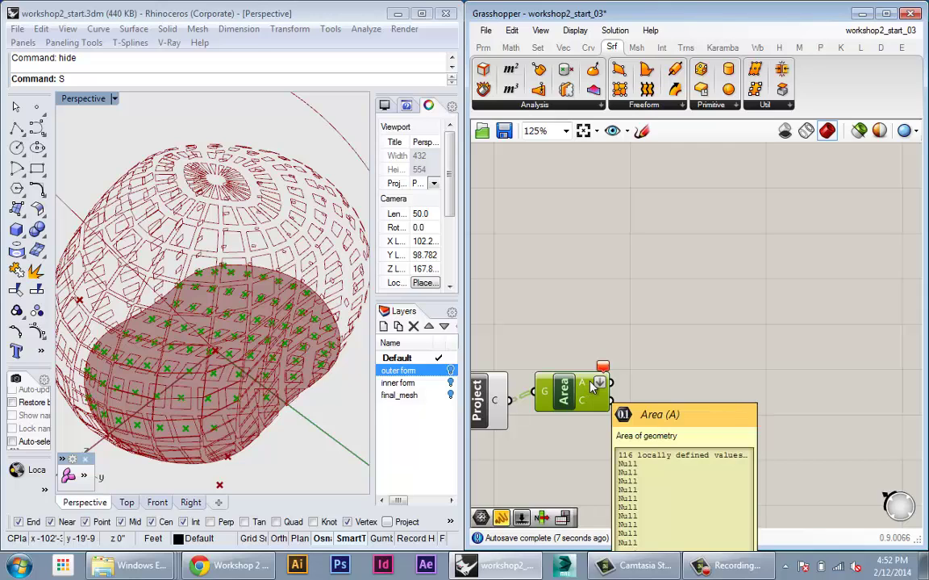
right_drag(592, 387, 602, 338)
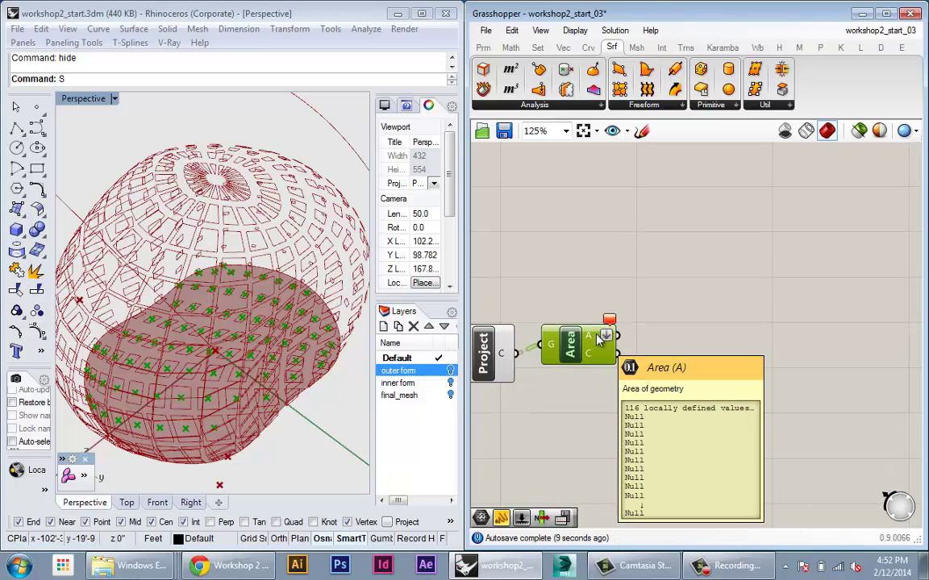
Read the flattened area values in an enlarged Panel connected to Area's A output, and delete the Panel.
click(643, 301)
double_click(643, 300)
text(panel)
key(Return)
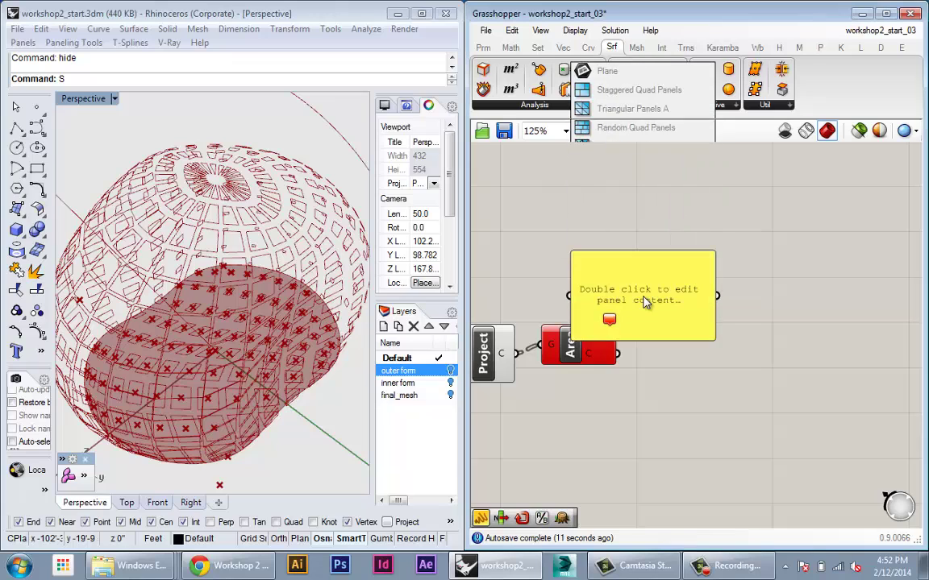
drag(644, 301, 739, 291)
drag(639, 277, 663, 286)
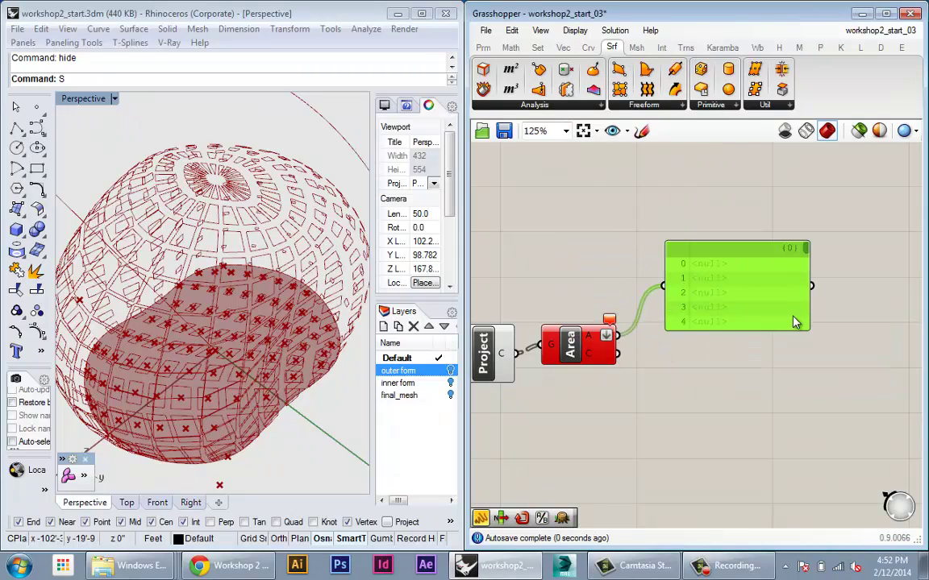
click(781, 343)
drag(778, 329, 783, 453)
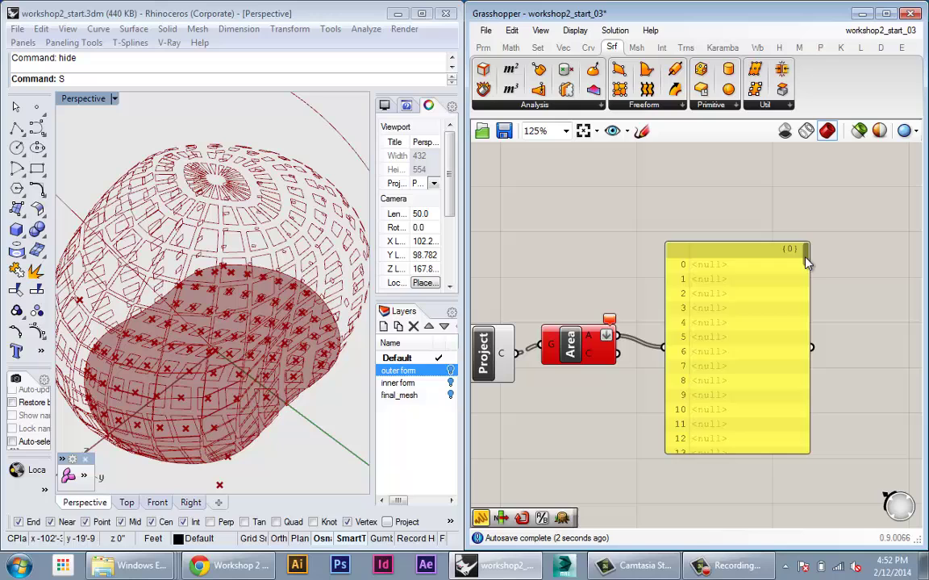
mouse_move(806, 260)
mouse_down()
mouse_move(804, 435)
mouse_move(807, 259)
mouse_up()
click(698, 297)
key(Delete)
Add a Mass Addition component, connect Area's flattened A output to its input, and check the summed result.
double_click(687, 334)
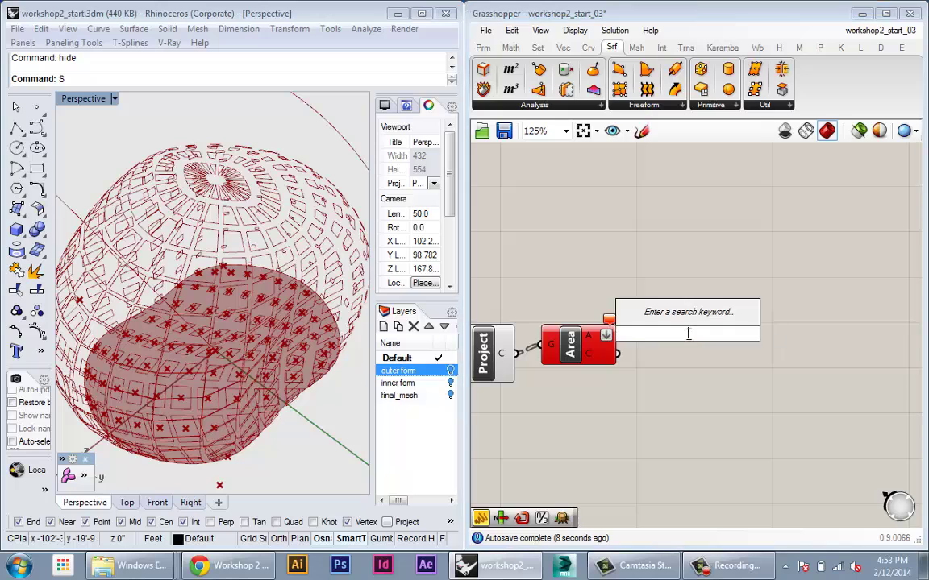
text(mass)
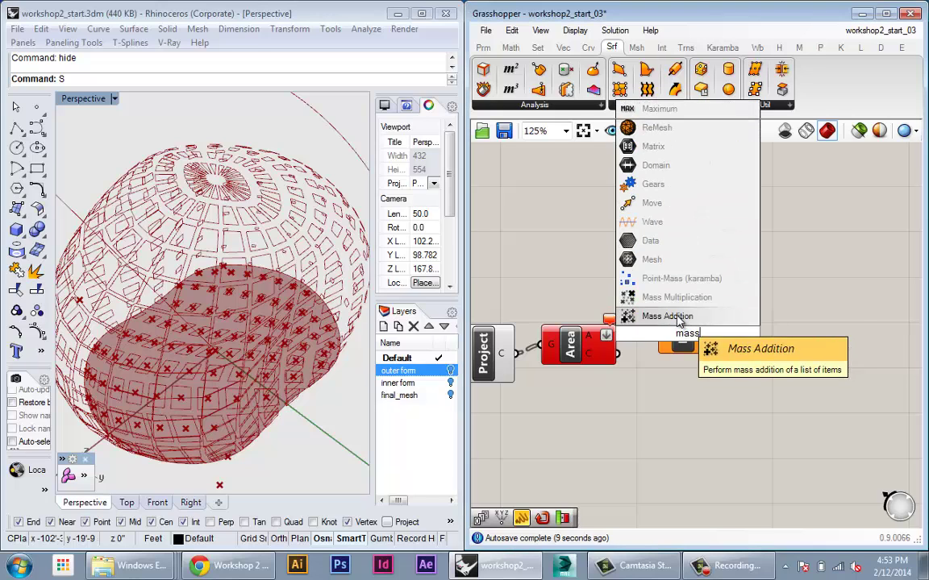
click(667, 316)
drag(618, 335, 658, 333)
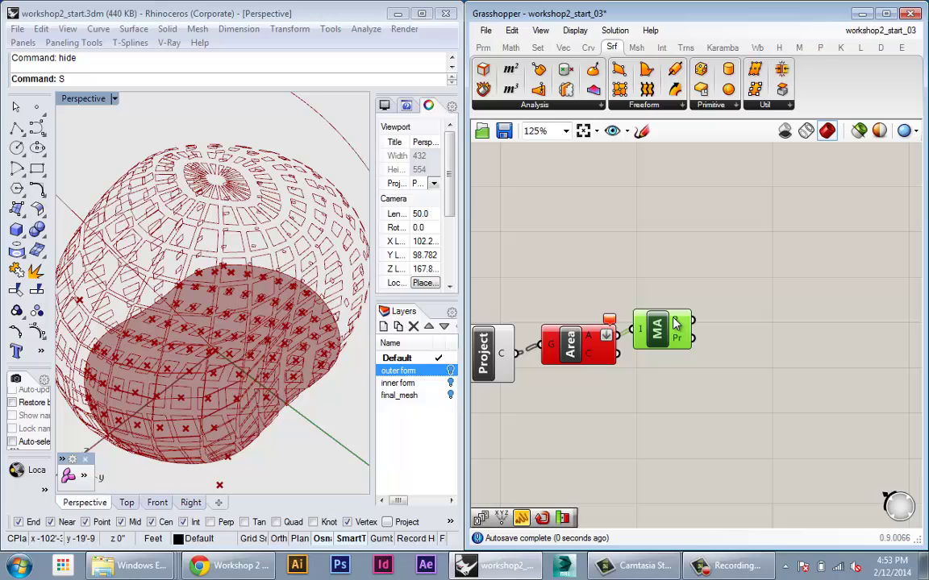
mouse_move(677, 322)
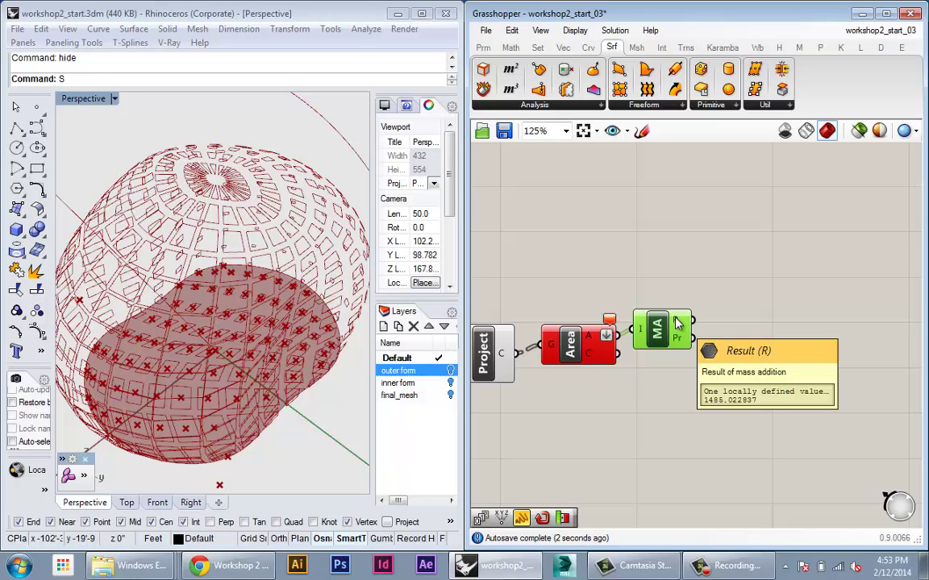
Reposition the Mass Addition component beside Area and examine the projected outlines with their centroids on the ground surface.
drag(677, 322, 684, 325)
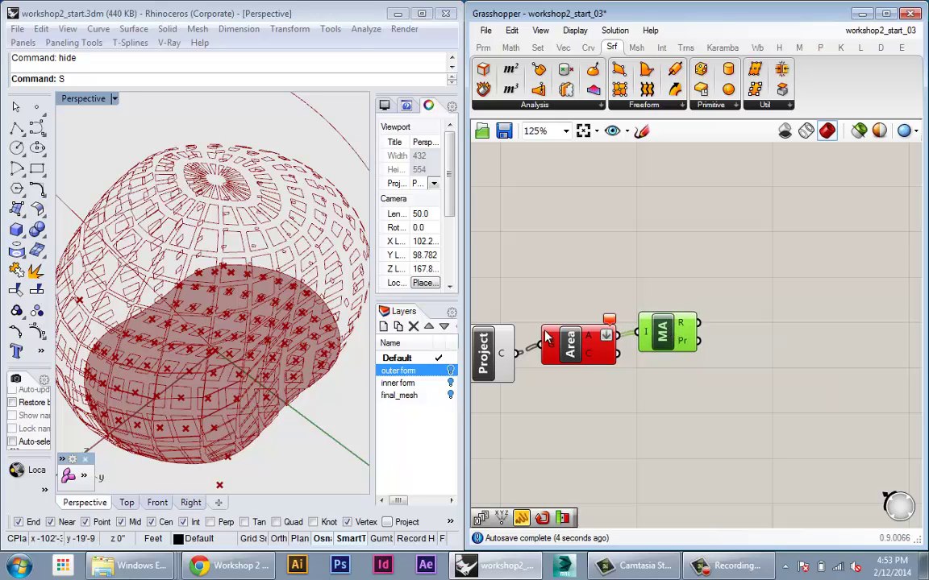
scroll(250, 405, up, 5)
right_drag(250, 405, 229, 413)
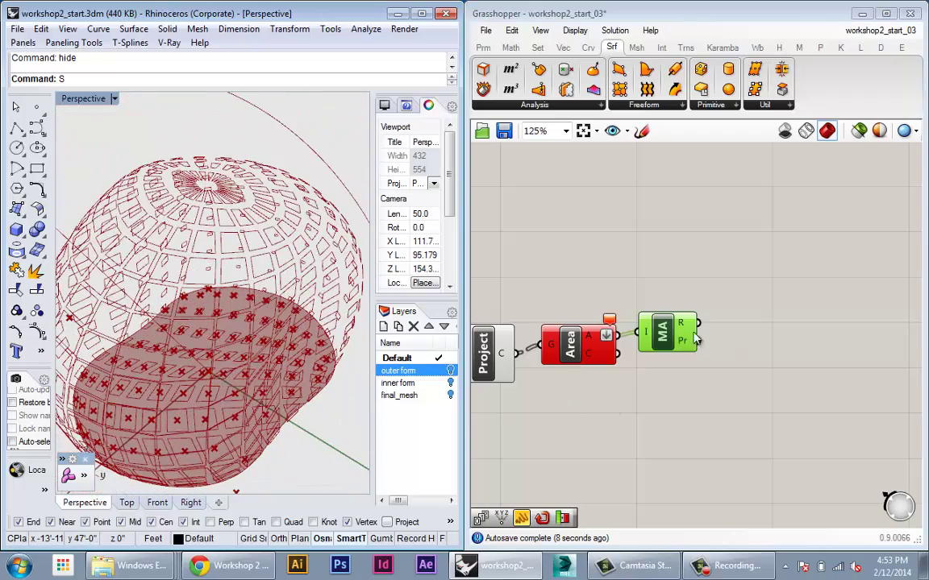
drag(668, 341, 670, 347)
right_drag(230, 390, 262, 385)
scroll(346, 468, up, 3)
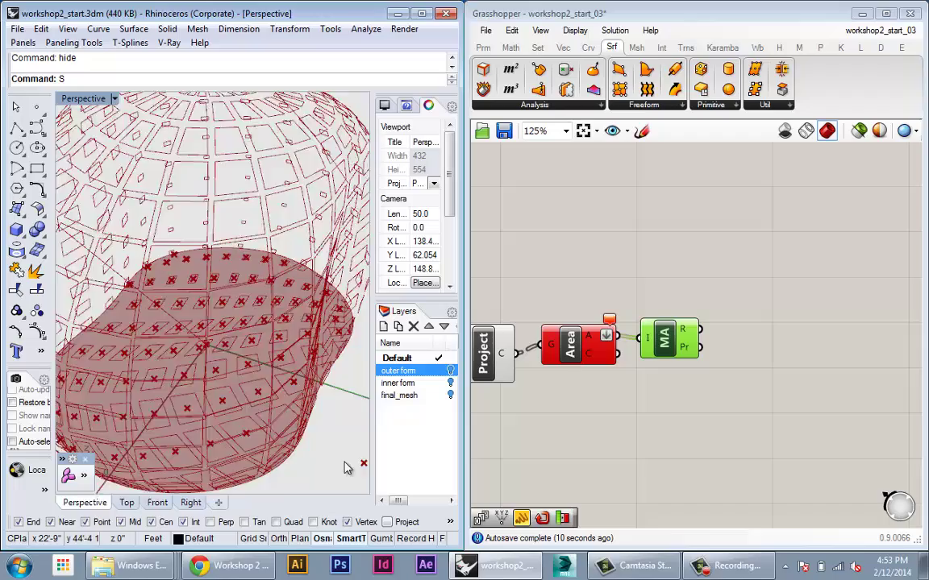
Connect the Range component's R output to the Solar Arc's Off input in place of the single Offset slider.
scroll(346, 468, up, 5)
right_drag(337, 451, 300, 403)
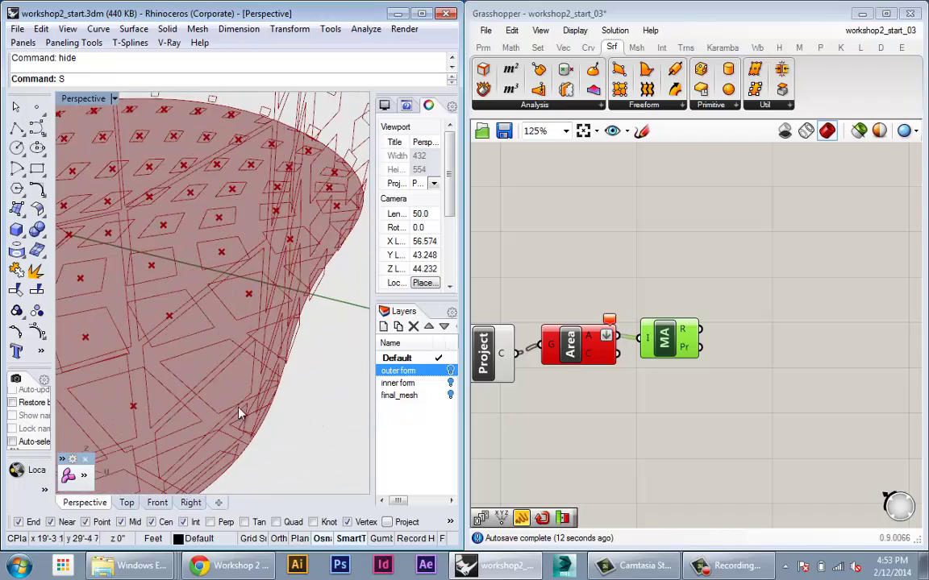
scroll(242, 389, down, 4)
right_drag(243, 389, 175, 283)
scroll(286, 385, down, 5)
scroll(761, 456, down, 10)
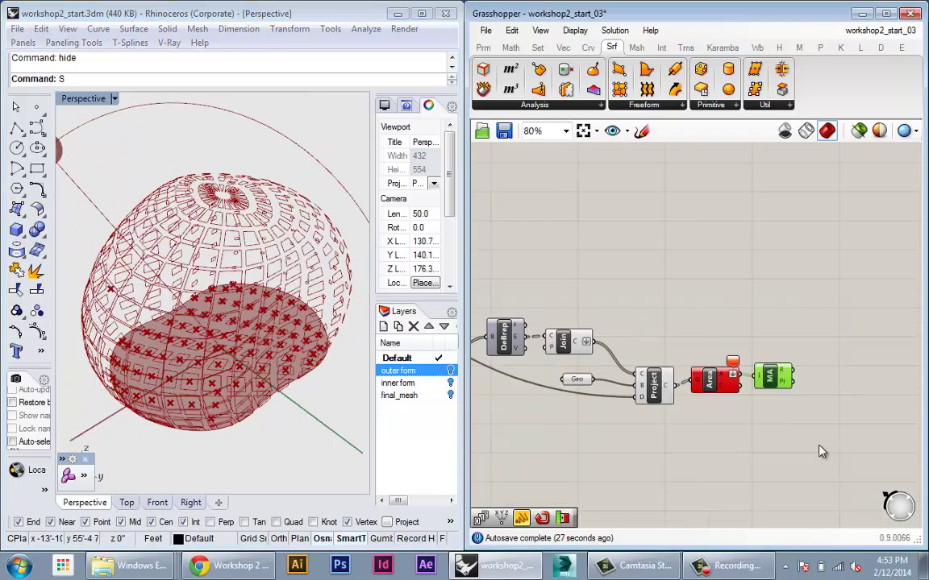
right_drag(545, 367, 735, 398)
scroll(545, 292, up, 4)
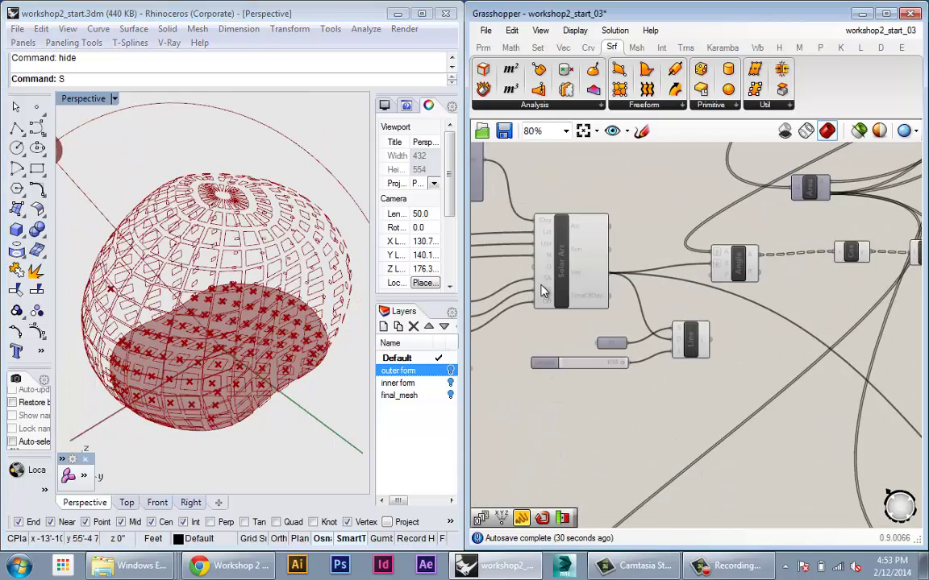
right_drag(577, 296, 750, 345)
scroll(681, 316, down, 1)
drag(621, 408, 684, 378)
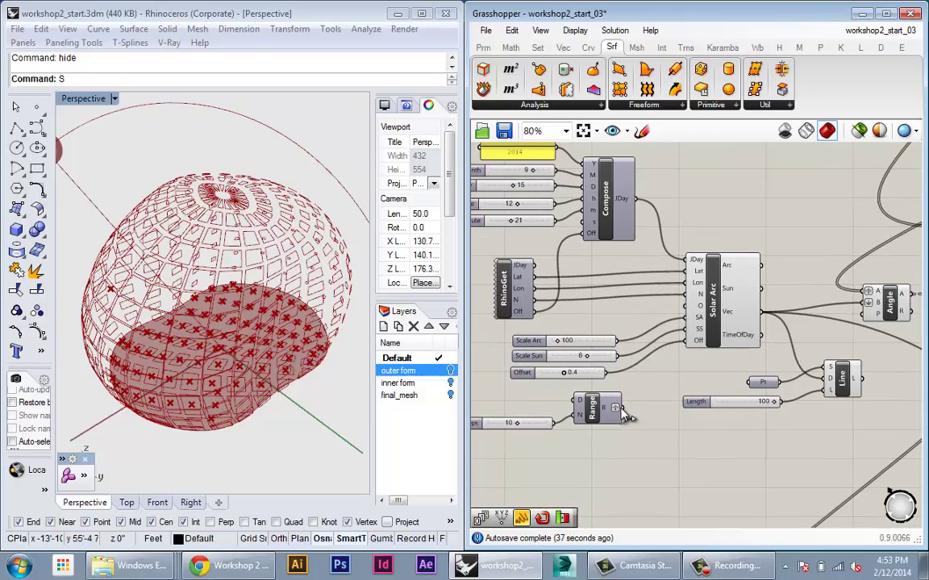
drag(619, 407, 696, 343)
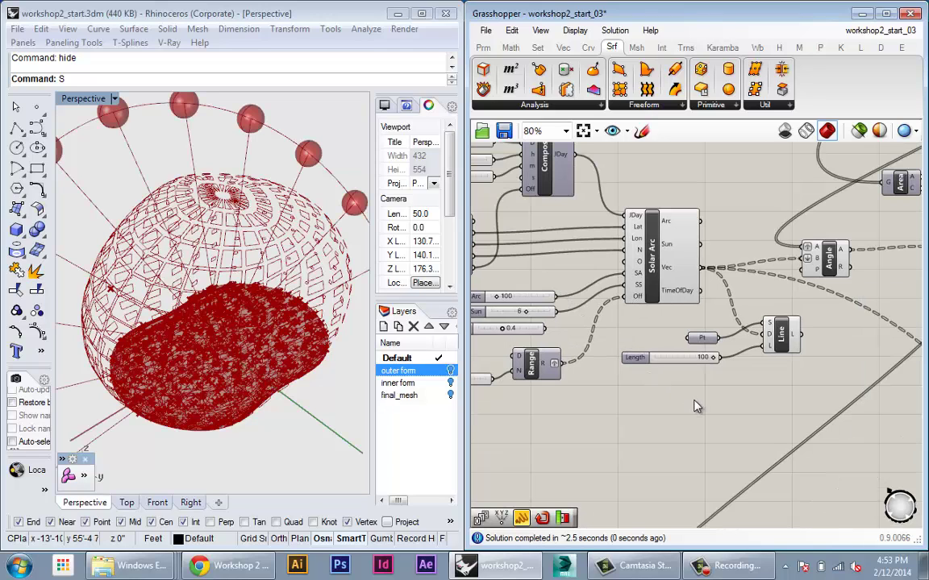
Inspect the data at Project's curve input and output, Area's A output and Mass Addition's R output.
scroll(587, 316, down, 3)
right_drag(587, 316, 555, 289)
scroll(754, 371, up, 5)
mouse_move(776, 409)
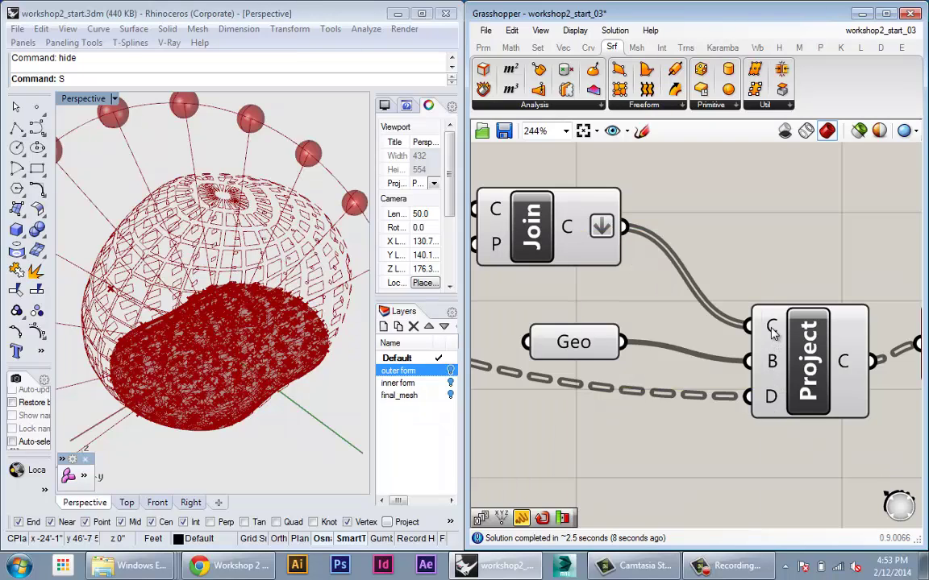
mouse_move(771, 333)
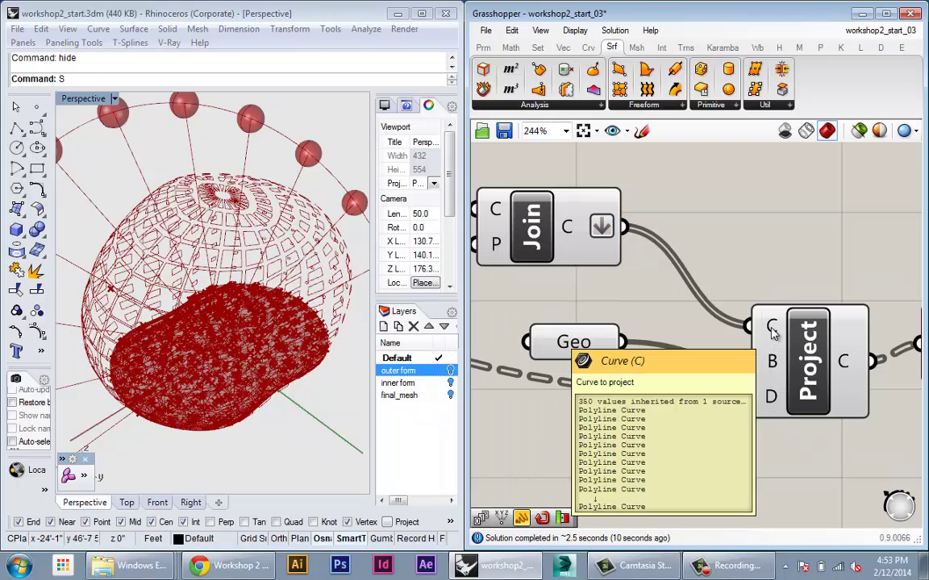
right_drag(772, 334, 633, 342)
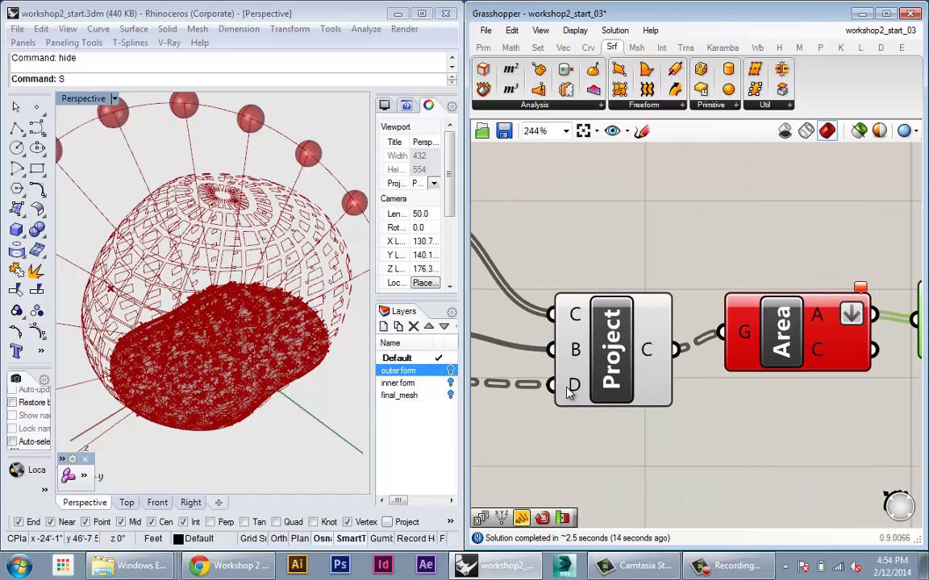
mouse_move(653, 352)
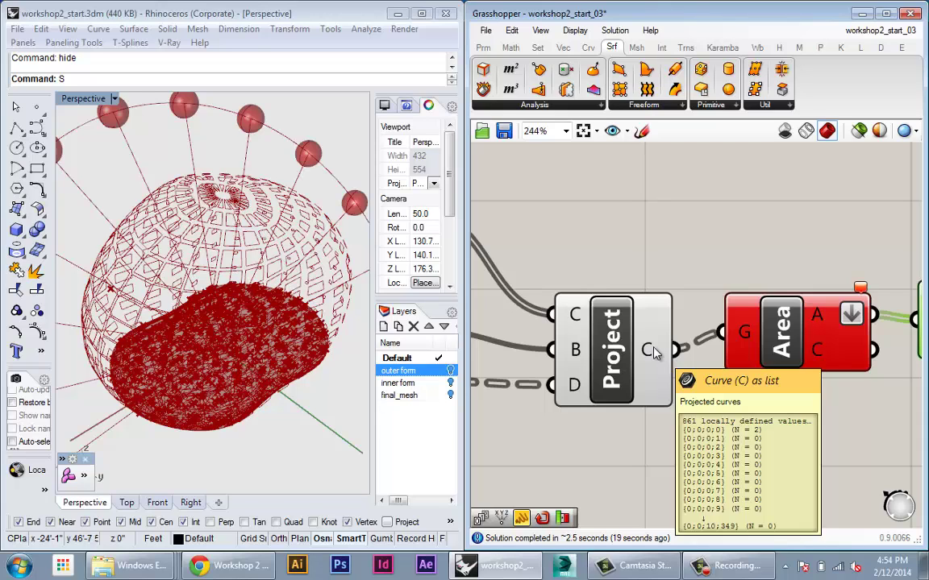
mouse_move(830, 312)
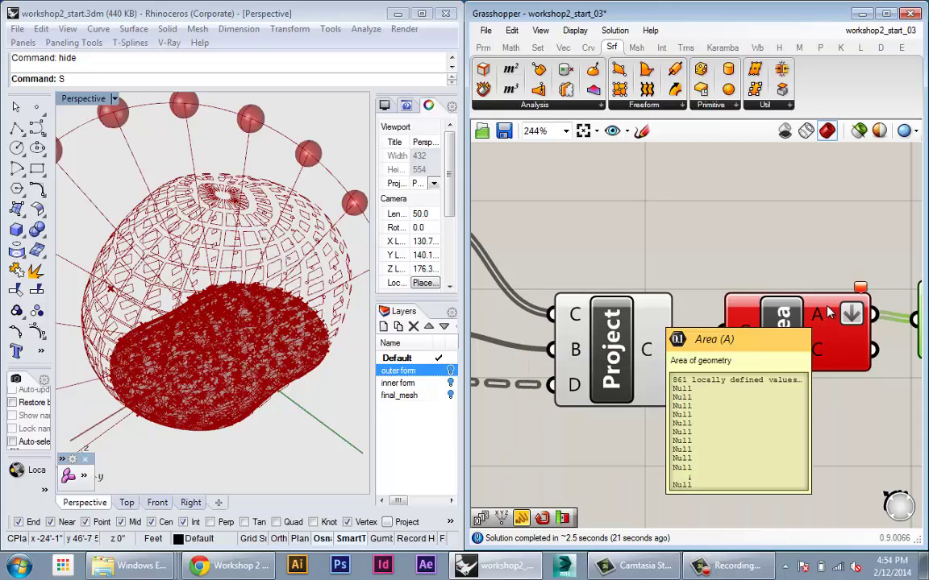
right_drag(831, 312, 615, 307)
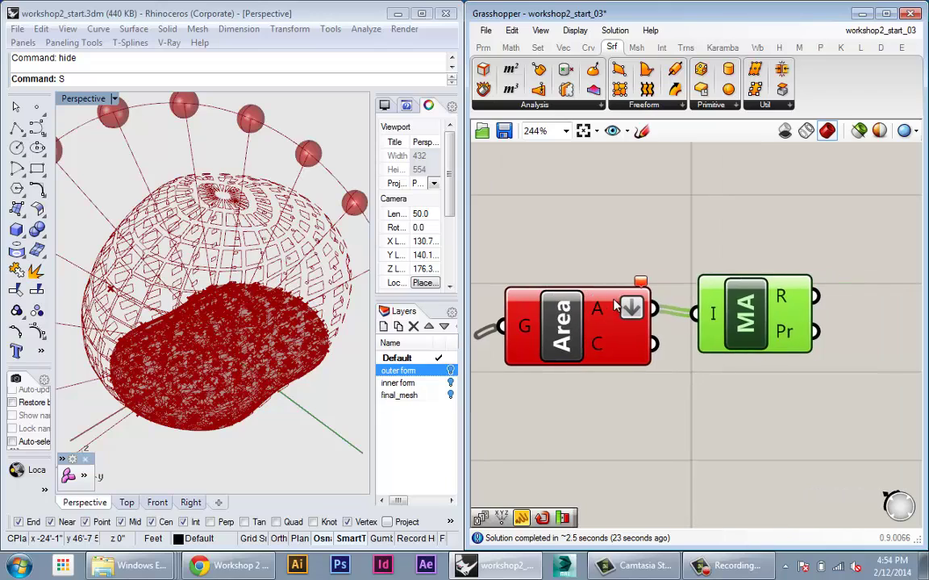
drag(765, 321, 770, 314)
mouse_move(788, 300)
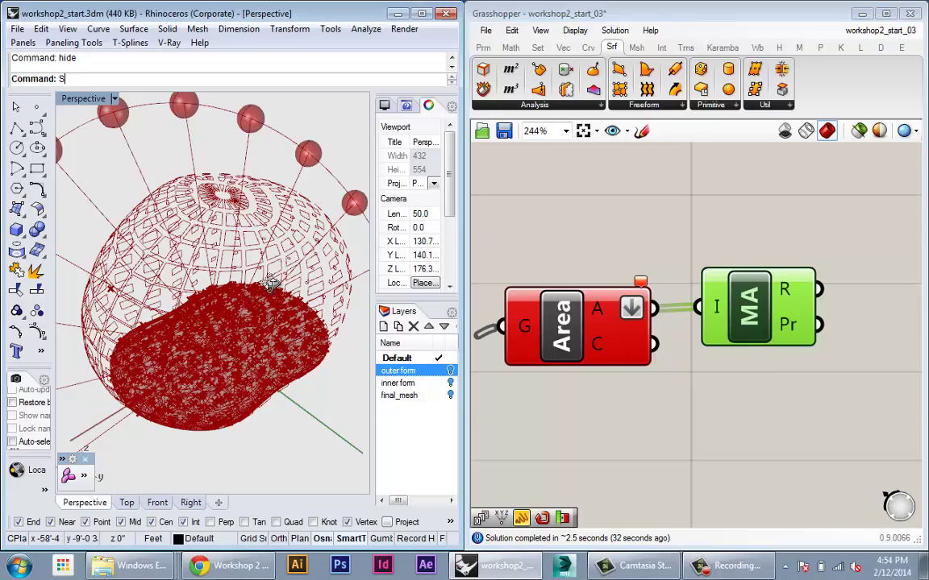
Move the Mass Addition component slightly away from Area and turn off Area's preview.
scroll(299, 286, down, 5)
scroll(304, 282, up, 8)
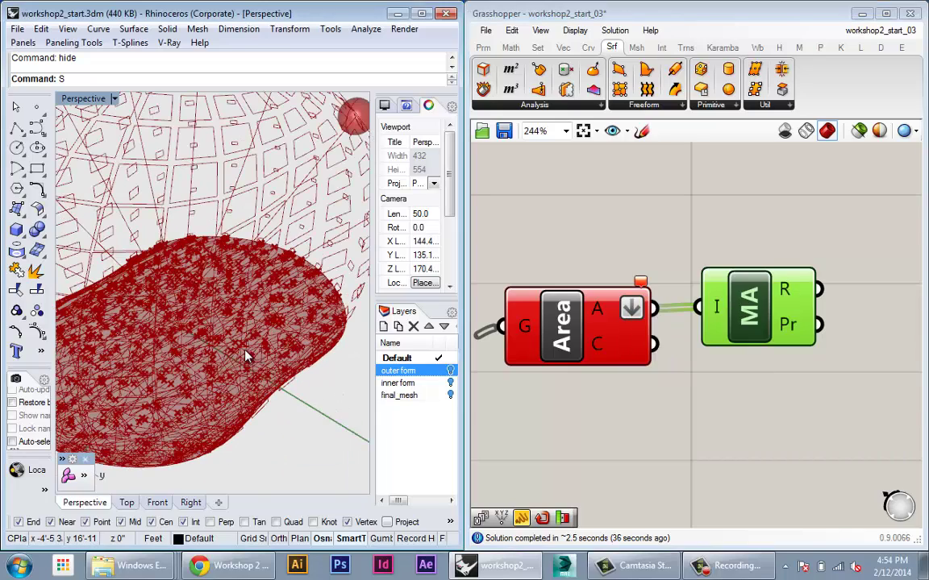
drag(753, 331, 773, 329)
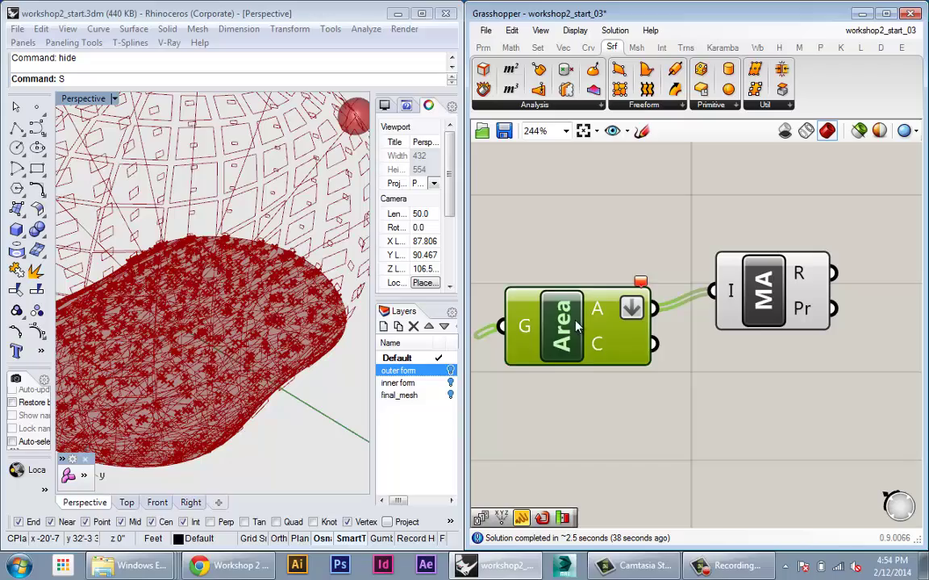
drag(577, 326, 570, 327)
right_click(566, 328)
click(574, 350)
right_drag(481, 320, 490, 317)
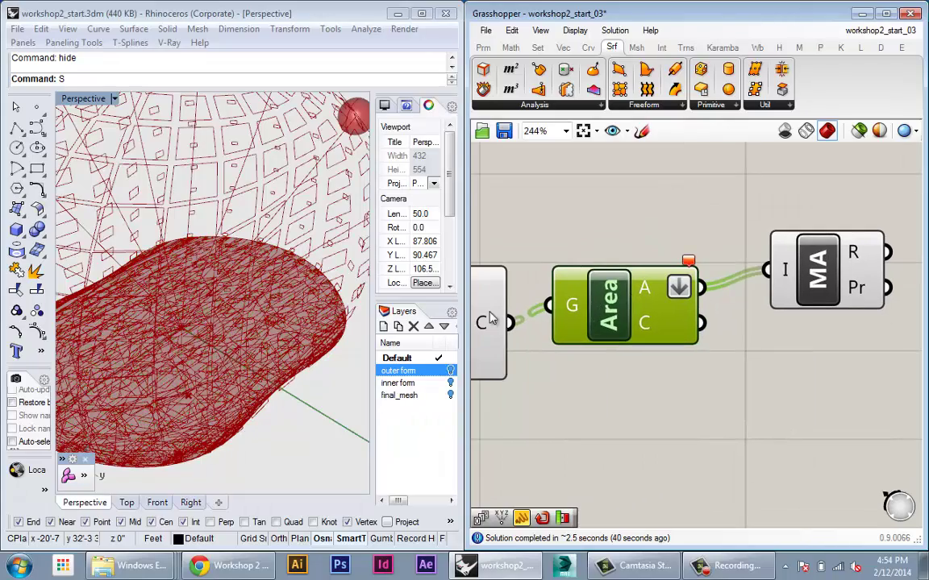
Turn off the Project component's preview so that the boundary surfaces on the ground can be viewed without its curves.
right_drag(304, 324, 323, 345)
scroll(299, 355, down, 6)
scroll(288, 351, up, 8)
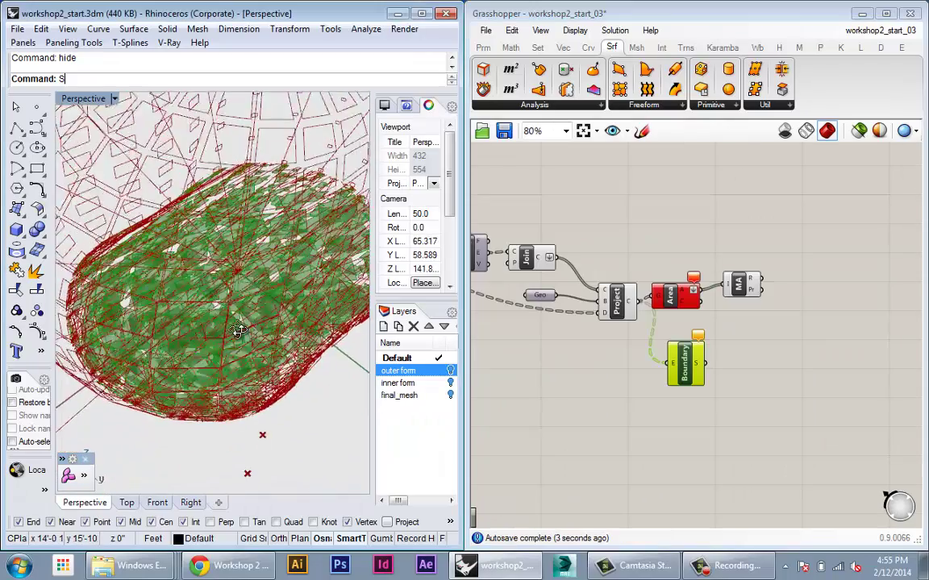
right_drag(234, 325, 202, 314)
scroll(627, 352, up, 2)
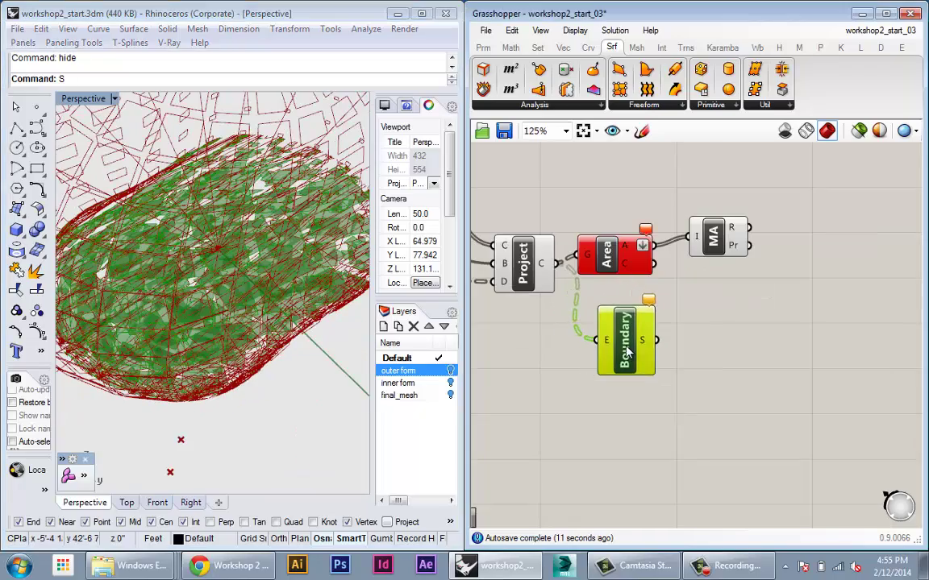
right_drag(610, 335, 646, 316)
right_drag(571, 313, 578, 363)
right_click(567, 295)
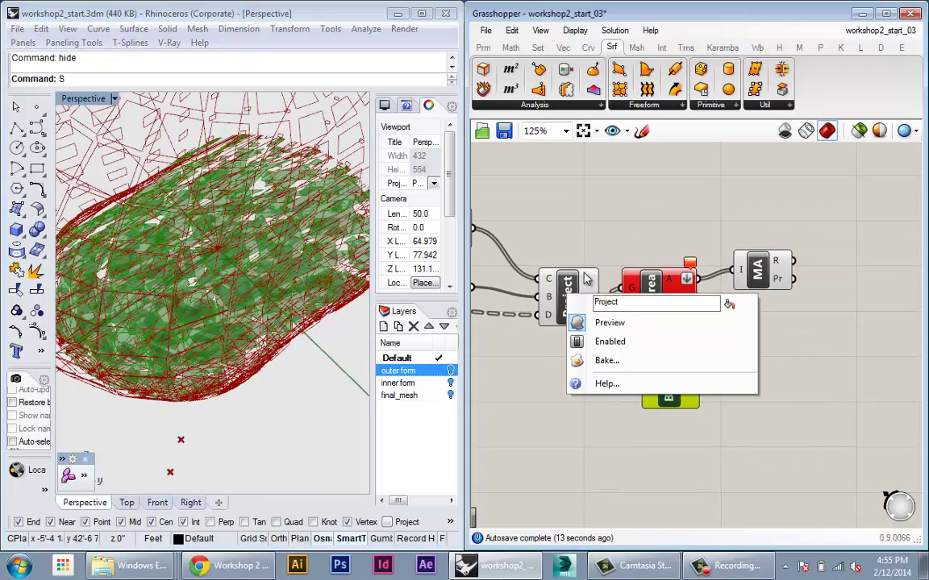
click(587, 249)
right_click(573, 298)
click(586, 324)
Examine the projected boundary surfaces together with the sun positions, and review the Range and Solar Arc wiring.
right_drag(257, 324, 230, 270)
scroll(239, 370, down, 5)
scroll(259, 352, up, 7)
scroll(275, 323, down, 4)
right_drag(586, 320, 810, 366)
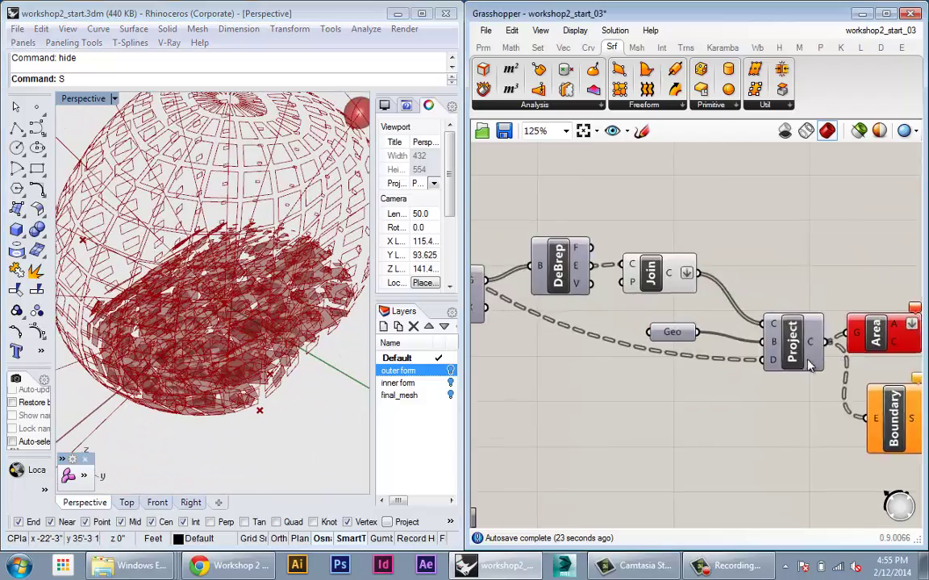
scroll(810, 366, down, 5)
scroll(502, 290, up, 4)
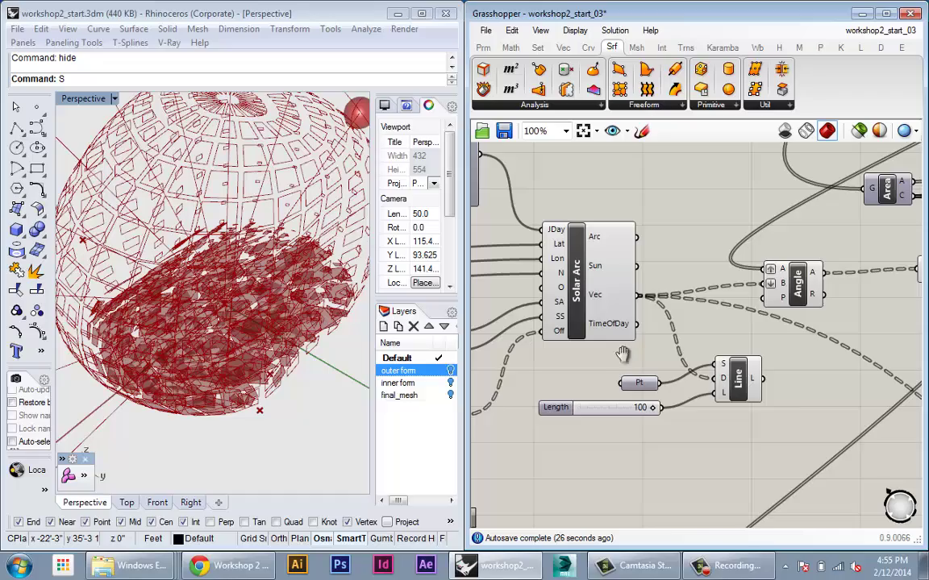
right_drag(623, 355, 708, 356)
right_drag(204, 300, 218, 337)
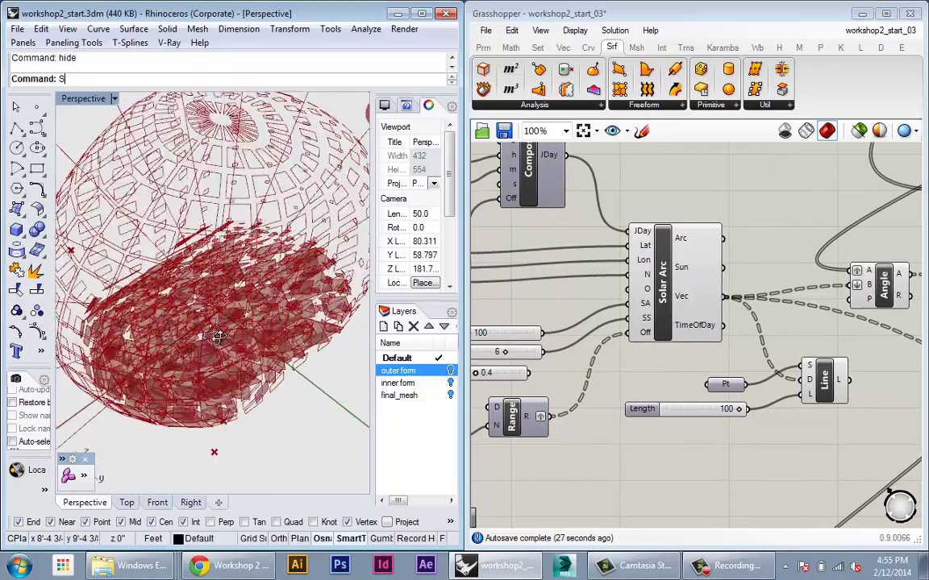
scroll(217, 336, down, 6)
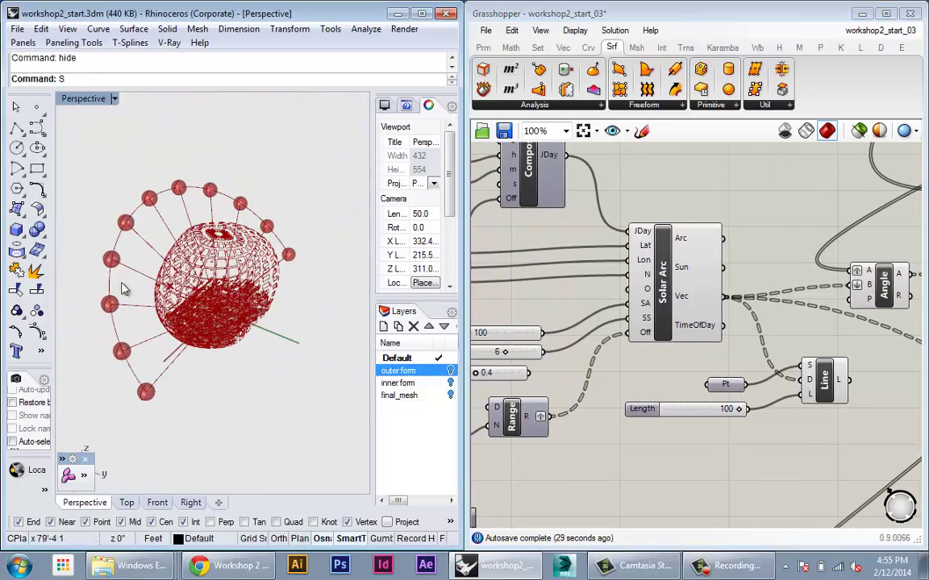
scroll(193, 313, up, 8)
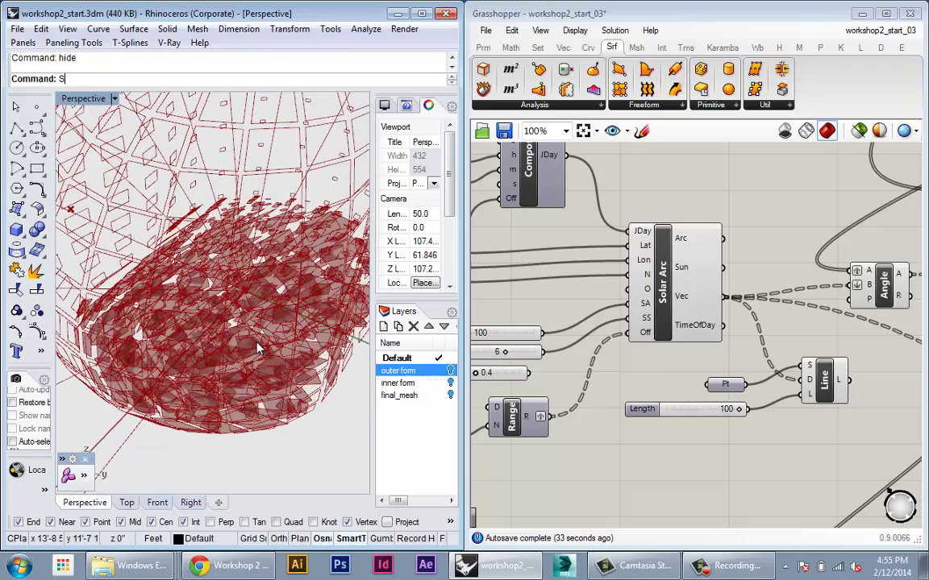
right_drag(258, 348, 242, 379)
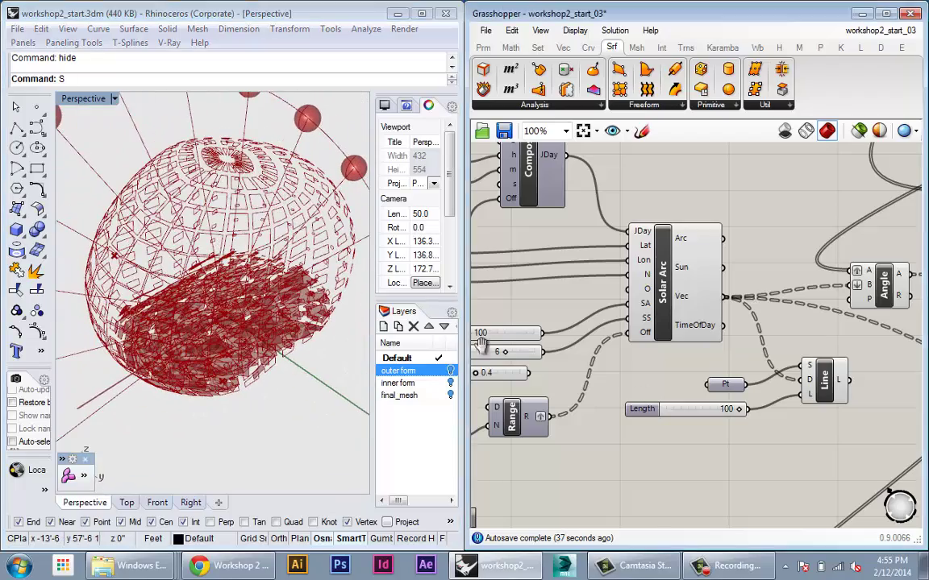
Add a Panel beside Mass Addition and connect Mass Addition's R output to it.
scroll(653, 383, down, 4)
scroll(653, 383, up, 6)
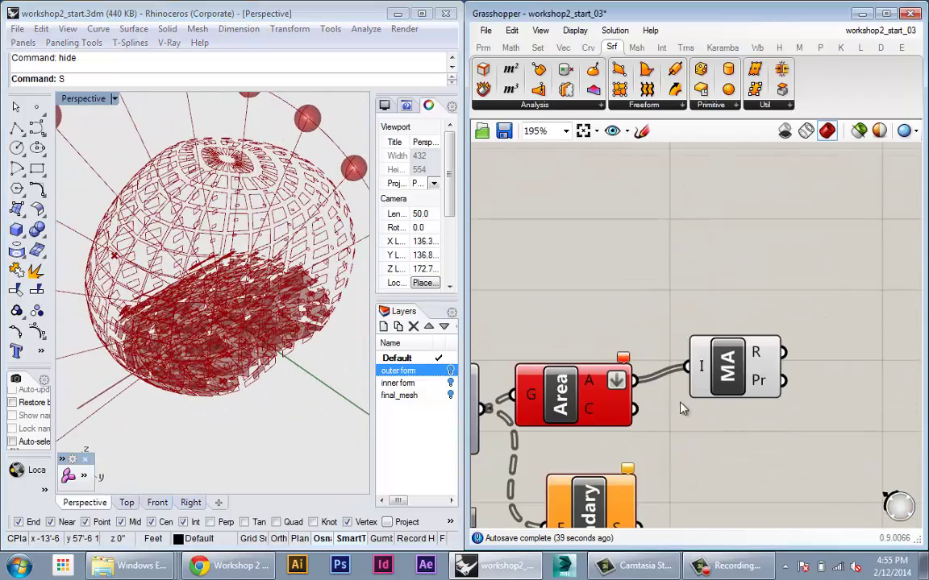
right_drag(679, 402, 741, 353)
right_drag(338, 343, 327, 353)
right_drag(661, 384, 508, 385)
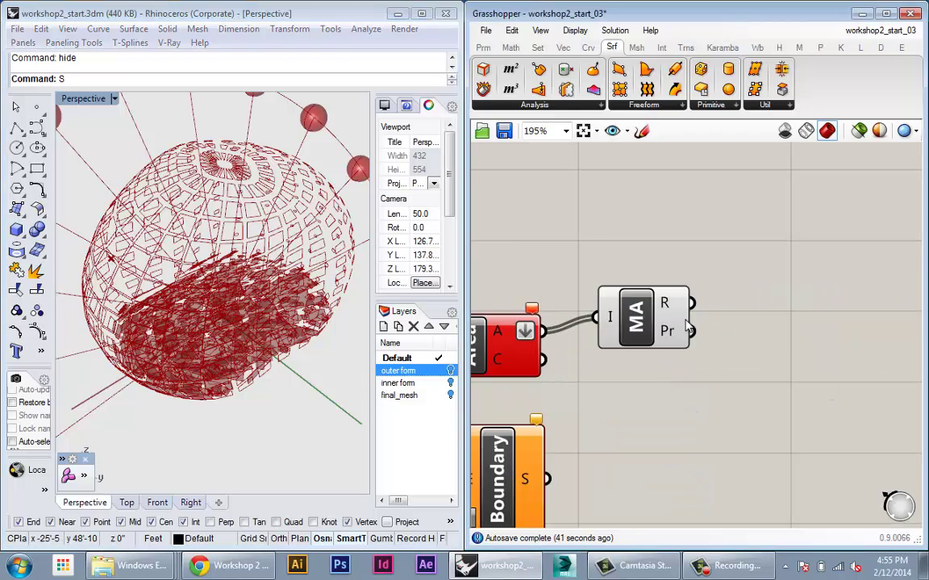
mouse_move(678, 312)
double_click(749, 316)
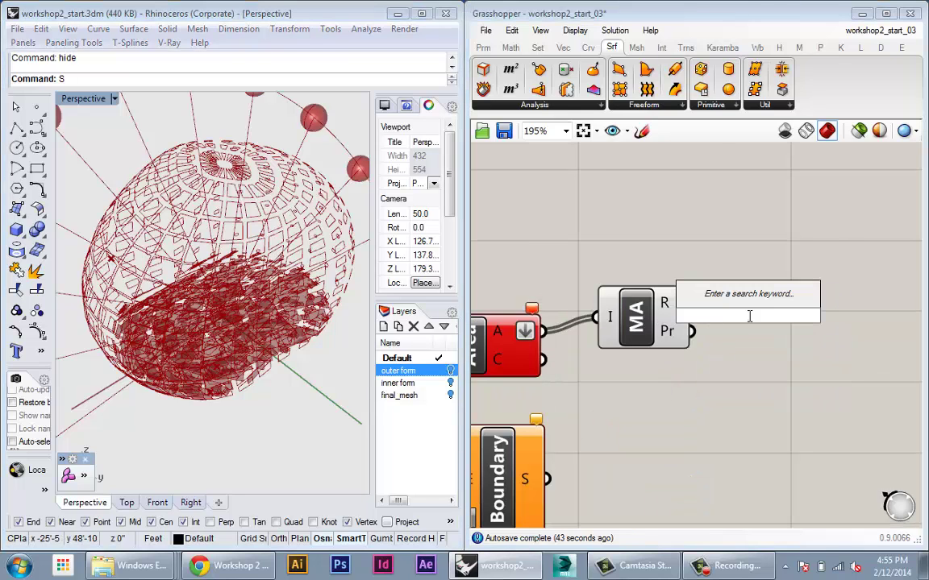
text(panel)
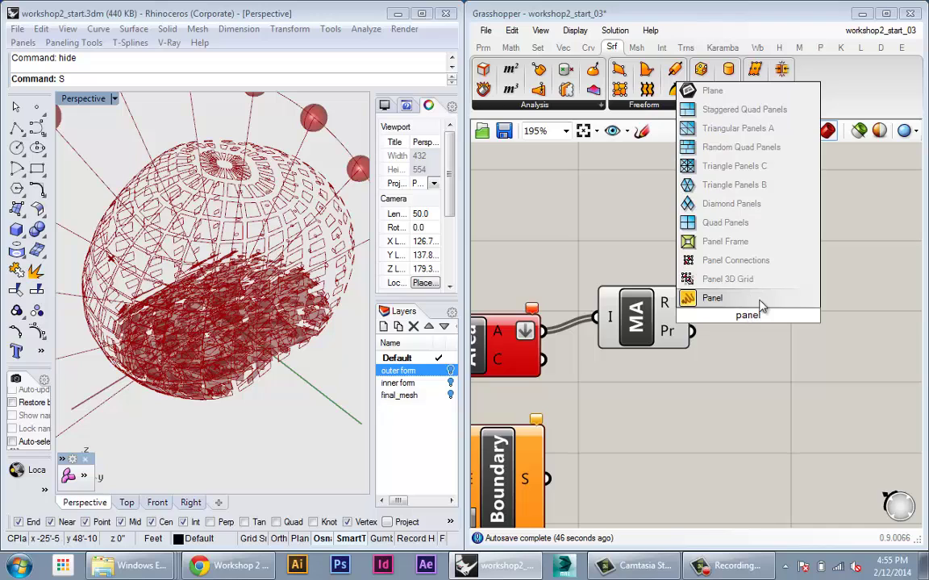
click(758, 300)
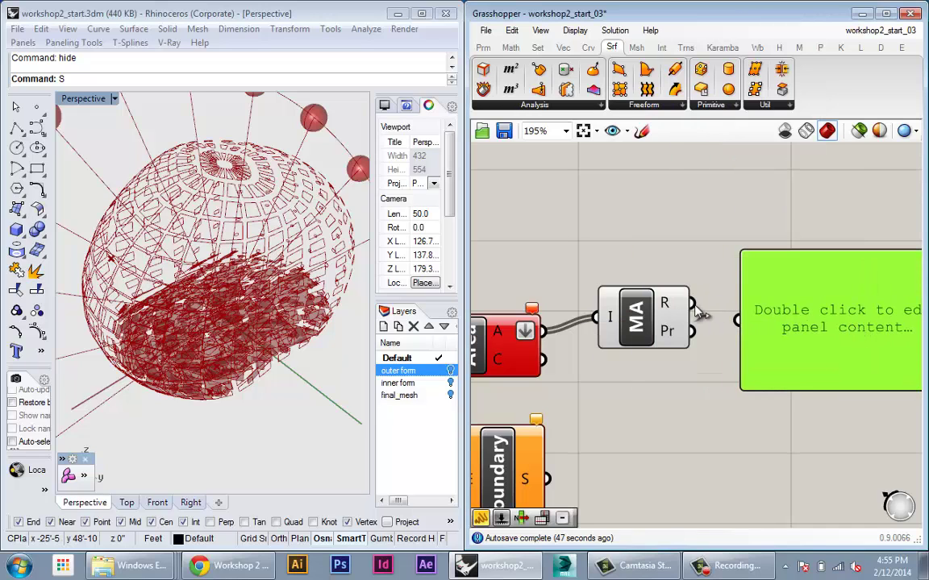
drag(735, 322, 736, 322)
Rename the Panel connected to Mass Addition as "Total Sun Area".
scroll(723, 331, up, 3)
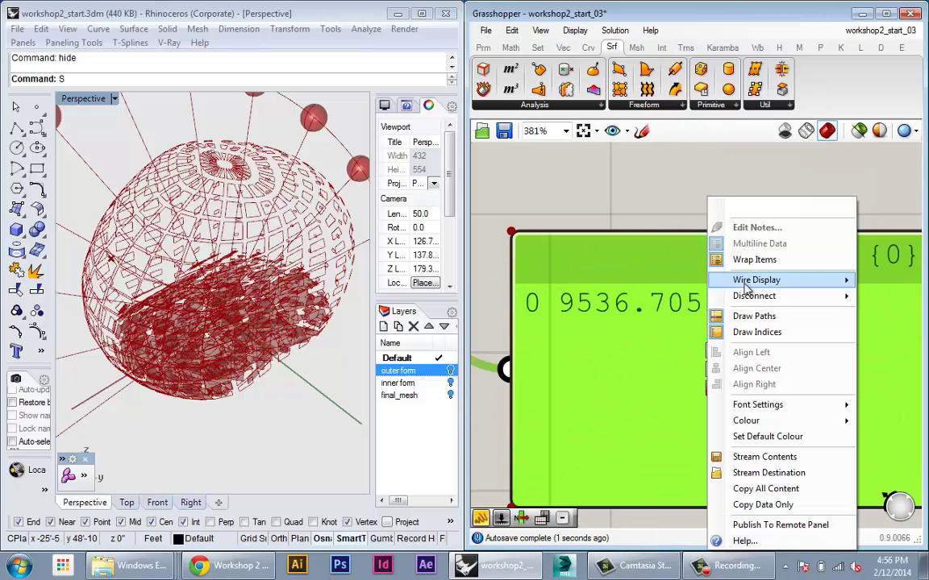
right_click(709, 200)
text(Total S)
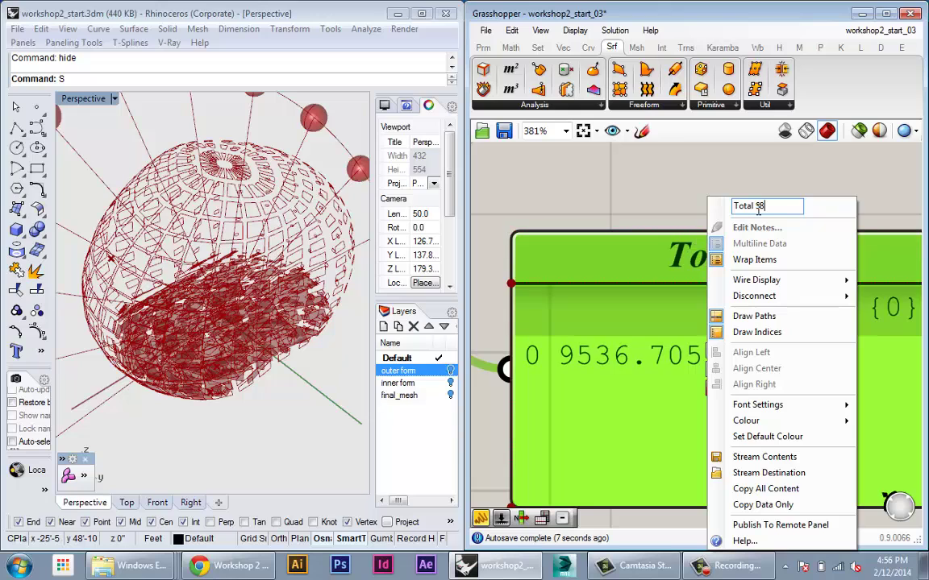
text(un Area)
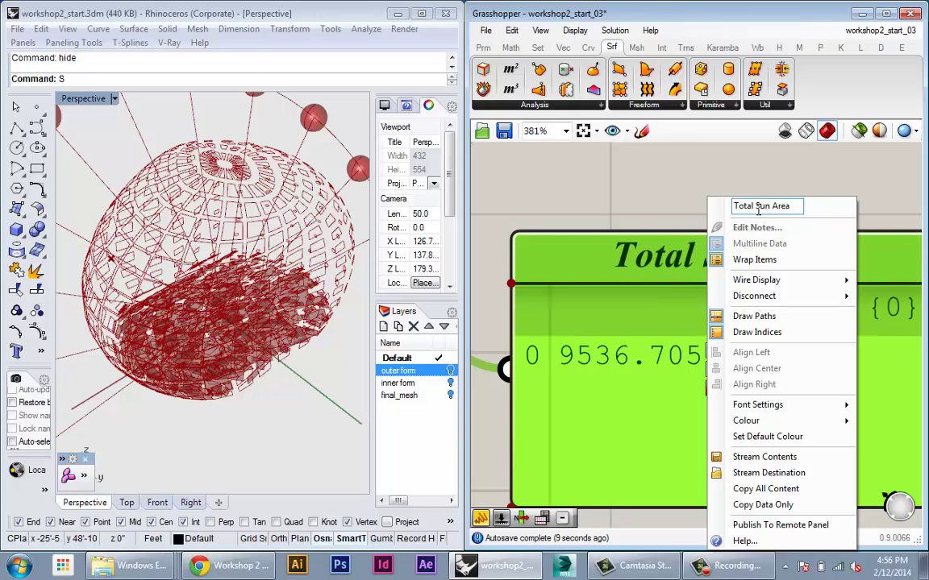
key(Return)
click(735, 204)
Hide the paths and indices in the Total Sun Area Panel, and centre and enlarge its text.
scroll(732, 203, down, 4)
scroll(775, 281, up, 3)
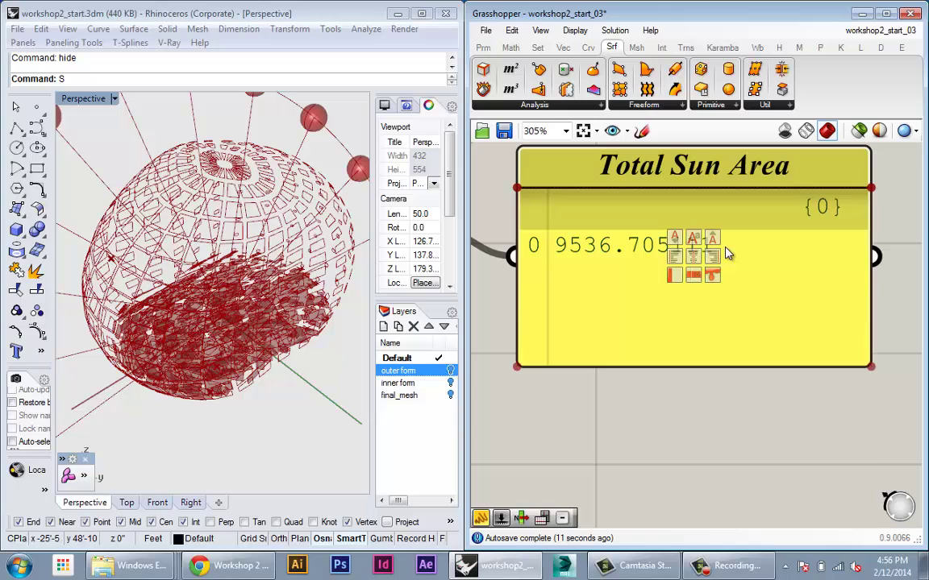
right_click(727, 253)
click(777, 315)
right_click(729, 258)
click(777, 331)
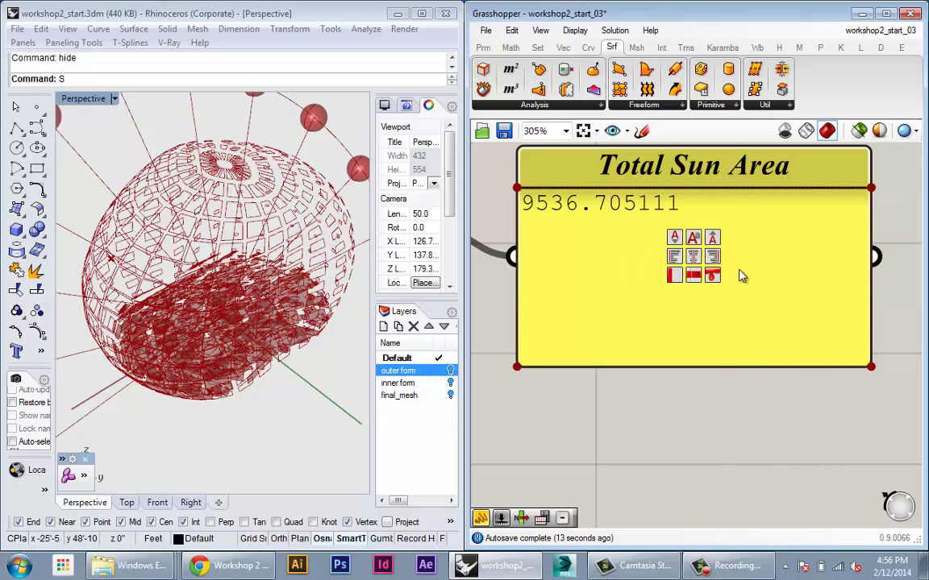
click(692, 257)
click(677, 240)
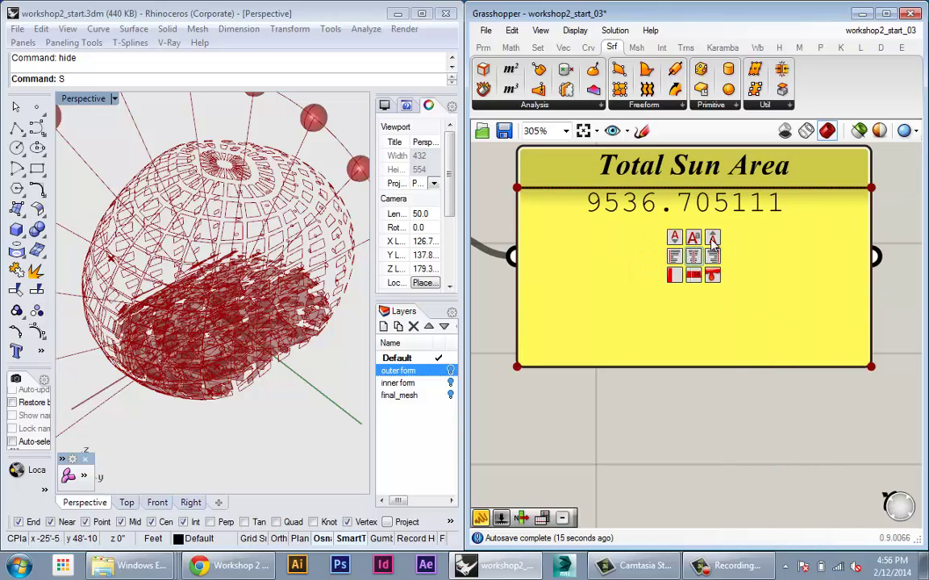
Adjust the text size of the Total Sun Area Panel and shorten the Panel to fit its single value.
click(677, 239)
scroll(740, 360, down, 7)
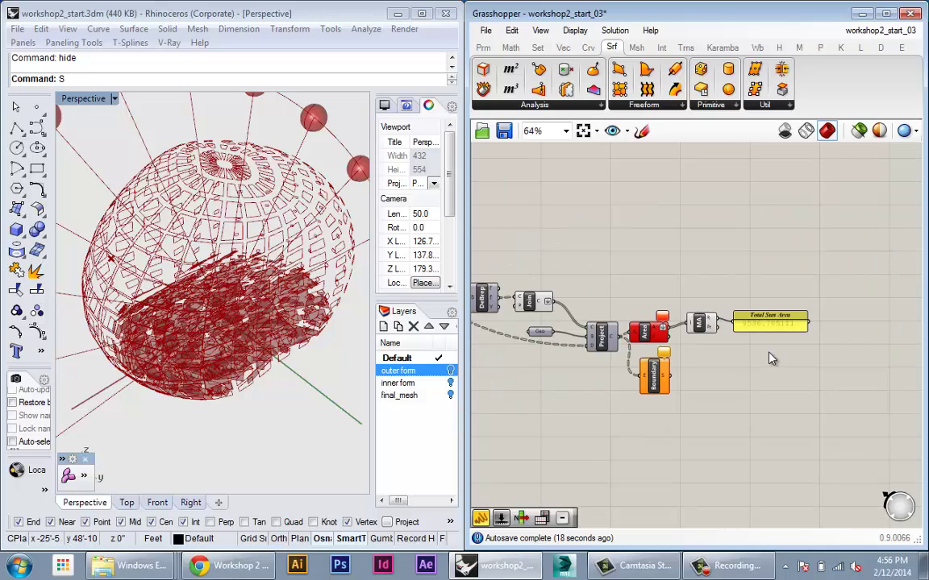
click(760, 321)
Set the X coordinate slider of the middle of the three points to -39.2.
right_drag(730, 261, 821, 329)
scroll(768, 269, down, 5)
scroll(610, 370, up, 4)
scroll(509, 399, up, 3)
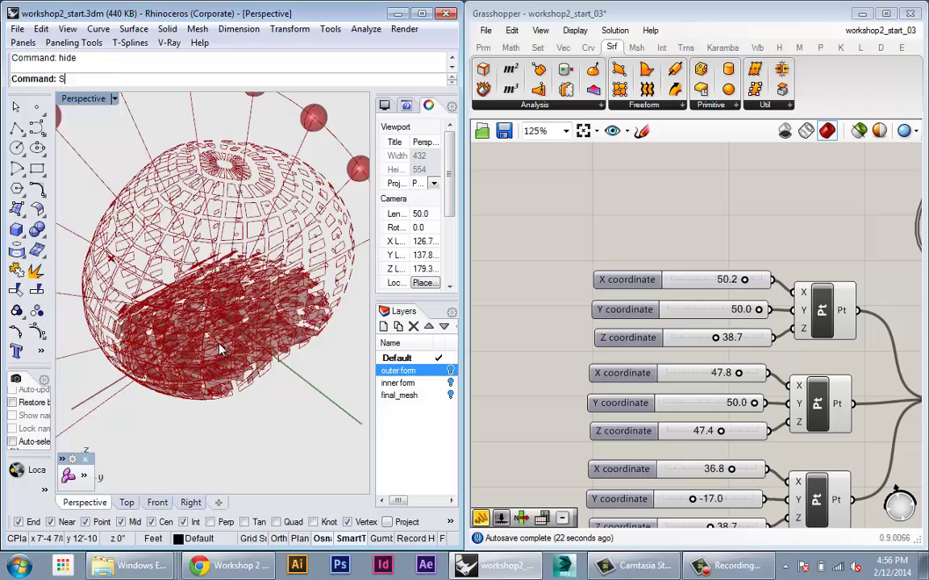
scroll(196, 309, down, 4)
scroll(226, 357, up, 5)
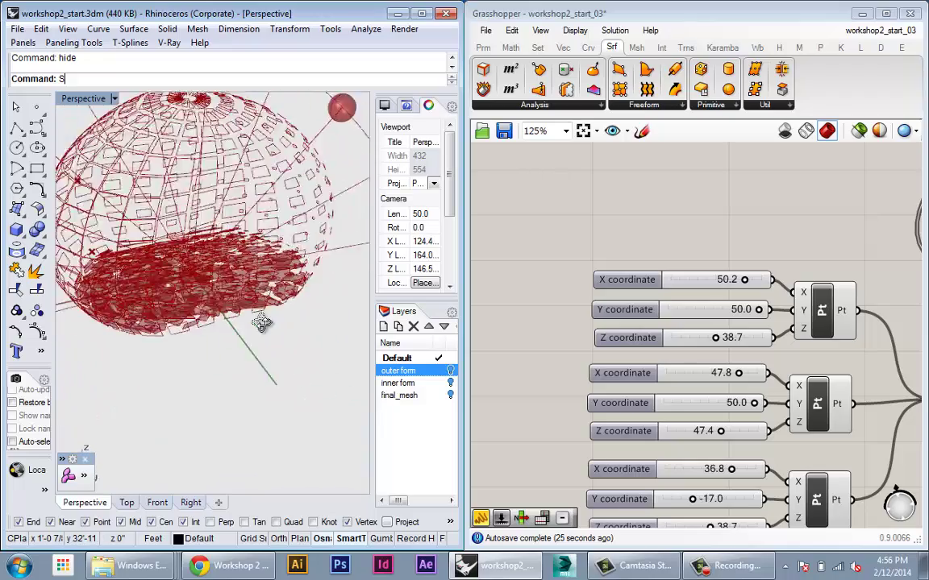
right_drag(593, 362, 584, 291)
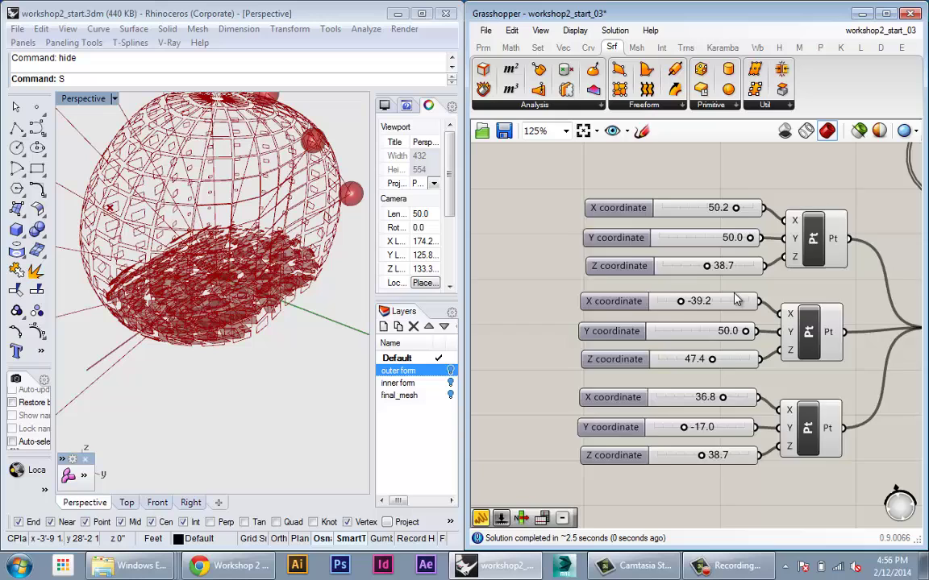
Examine the recalculated value in the Total Sun Area Panel.
scroll(625, 330, down, 6)
scroll(625, 330, up, 3)
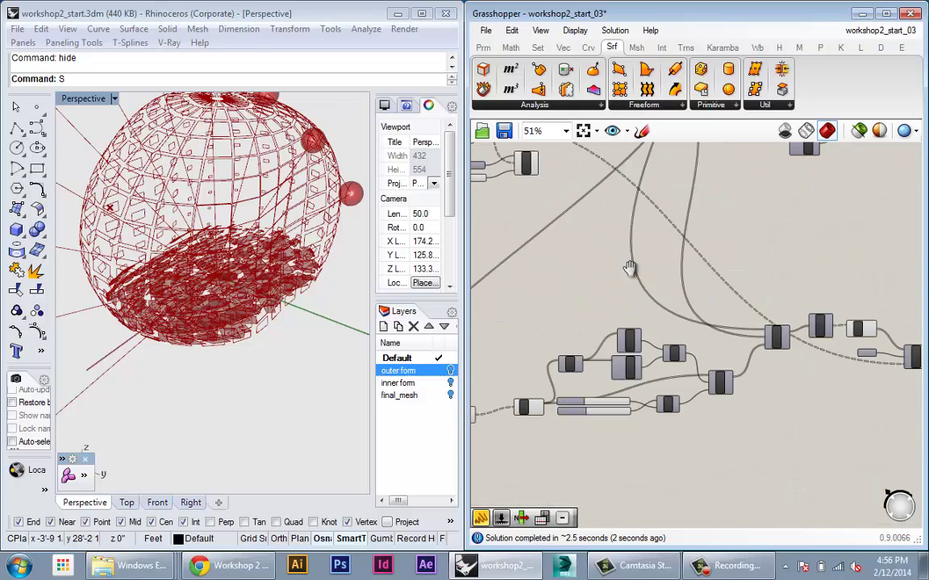
scroll(545, 243, down, 2)
scroll(467, 276, up, 5)
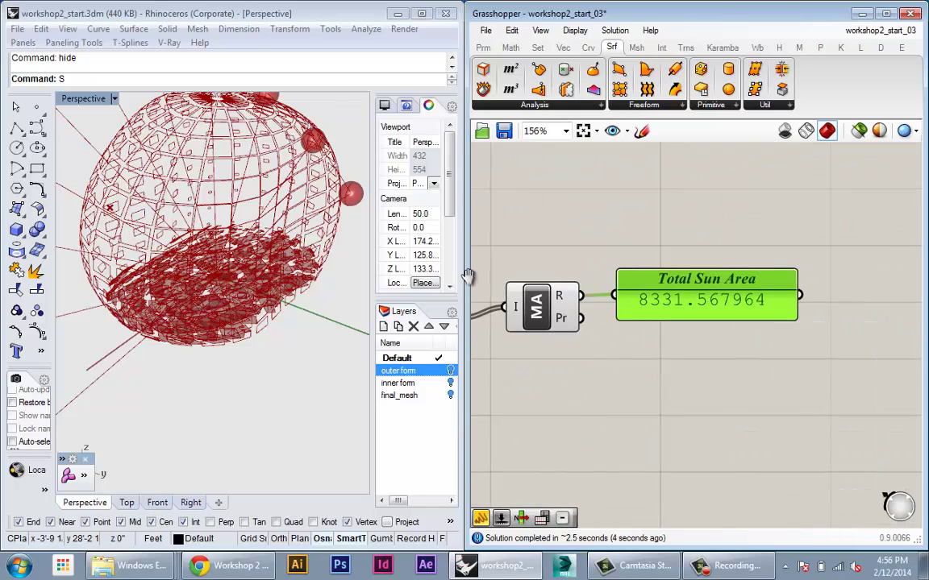
right_drag(468, 275, 416, 278)
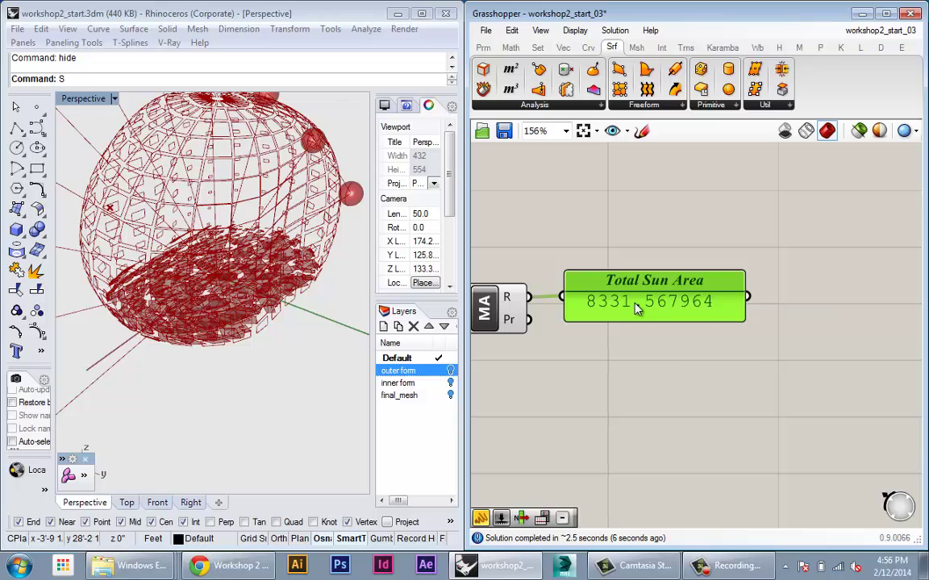
scroll(637, 307, up, 1)
Review the date and time sliders, the three point inputs and the projection chain that feed the Total Sun Area Panel.
right_drag(523, 295, 827, 366)
scroll(854, 382, down, 9)
right_drag(597, 271, 661, 298)
scroll(659, 299, up, 5)
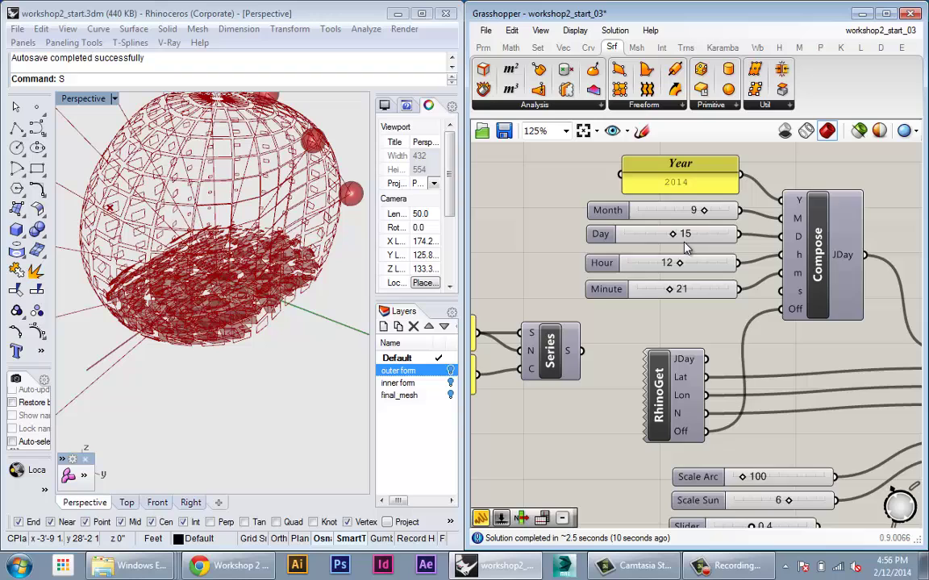
scroll(797, 360, down, 5)
scroll(797, 360, up, 3)
right_drag(698, 353, 749, 375)
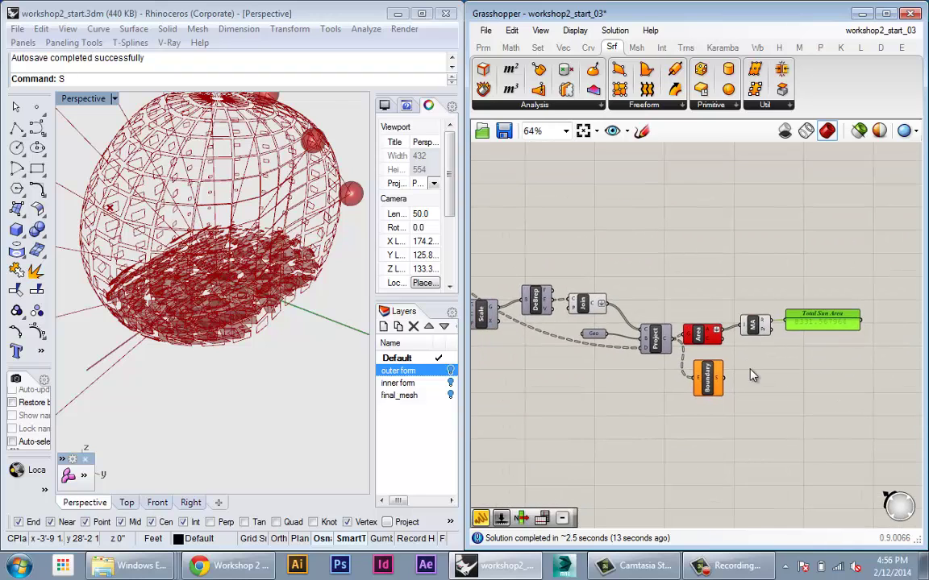
scroll(829, 363, up, 3)
scroll(829, 356, down, 4)
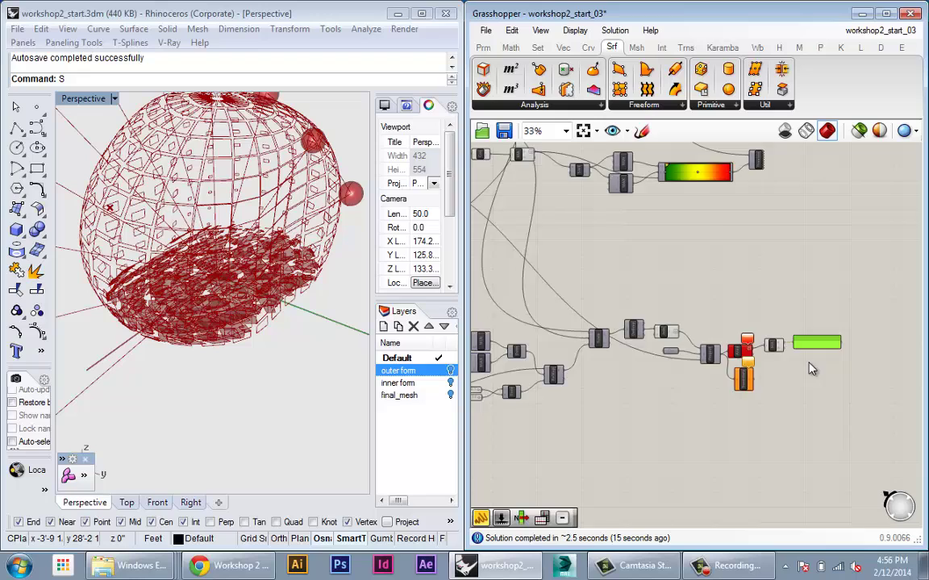
scroll(811, 369, down, 2)
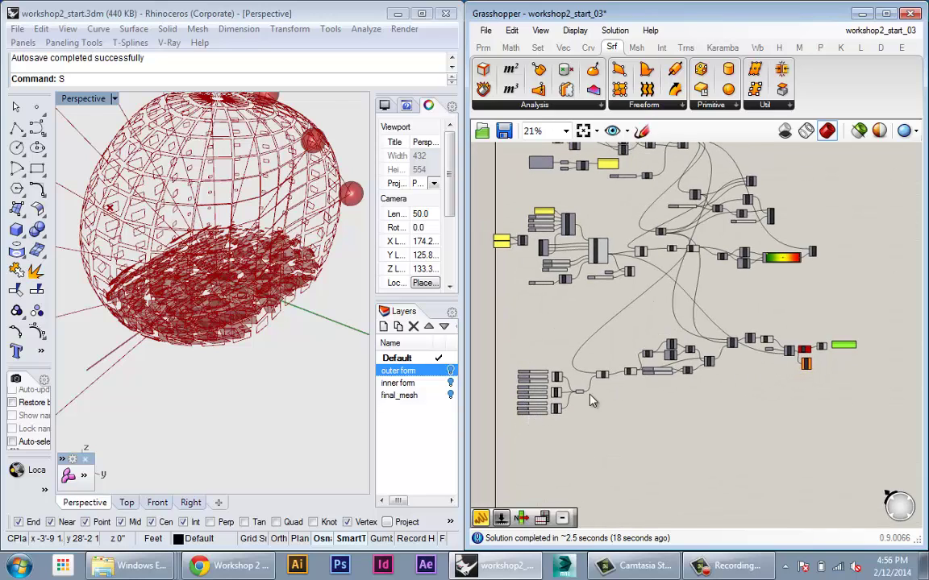
scroll(855, 376, up, 5)
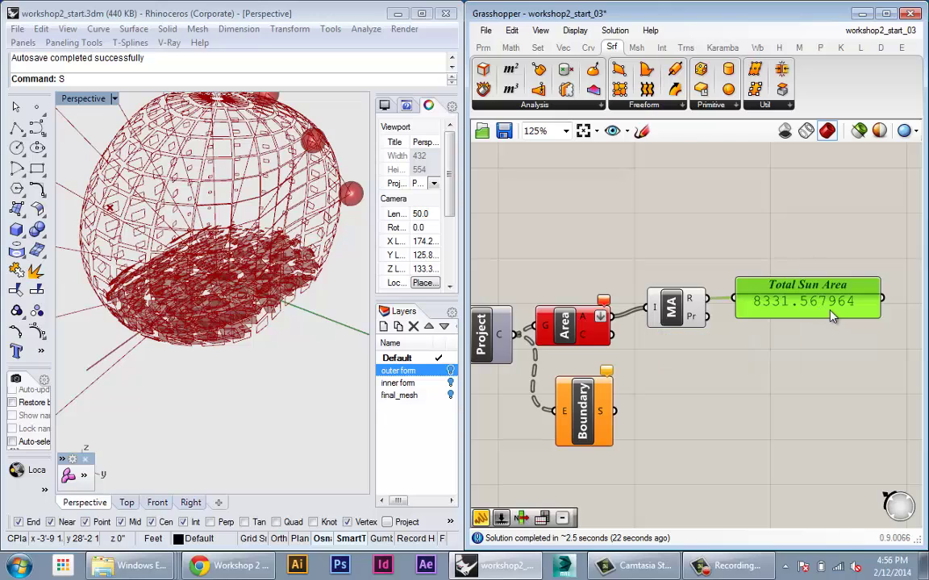
right_drag(802, 308, 769, 309)
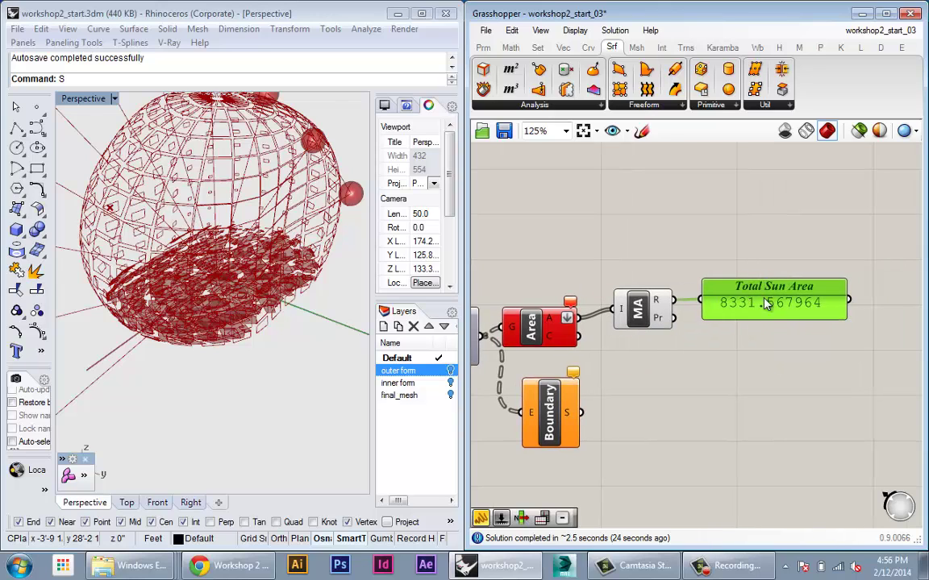
Reposition the Area, Mass Addition and Total Sun Area Panel components to tidy their spacing after Project.
scroll(766, 303, down, 2)
click(660, 288)
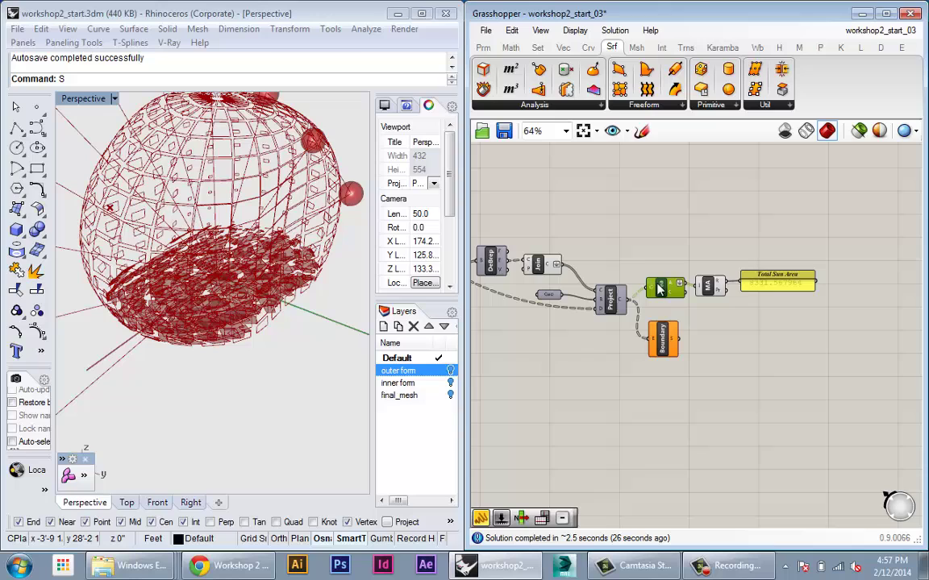
drag(771, 317, 659, 265)
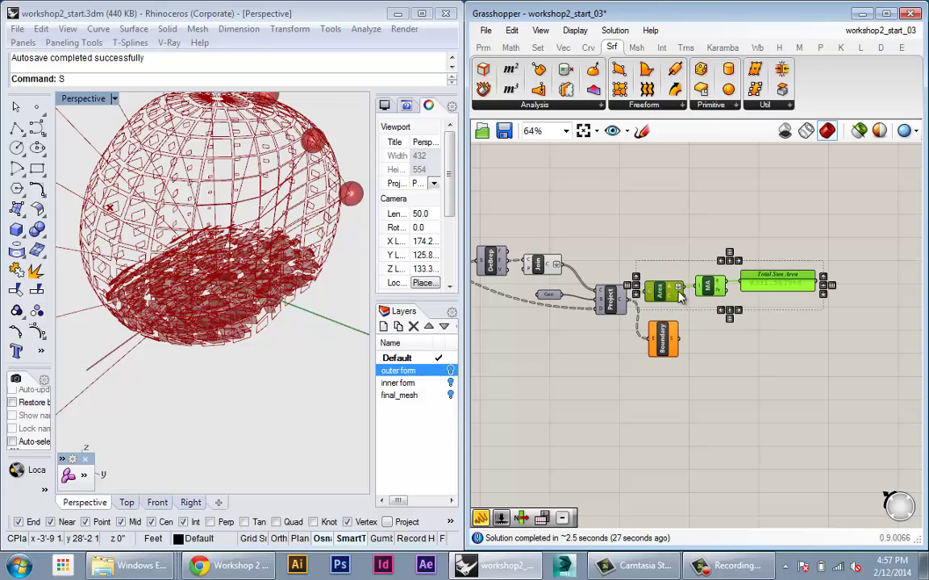
click(728, 329)
scroll(793, 282, up, 4)
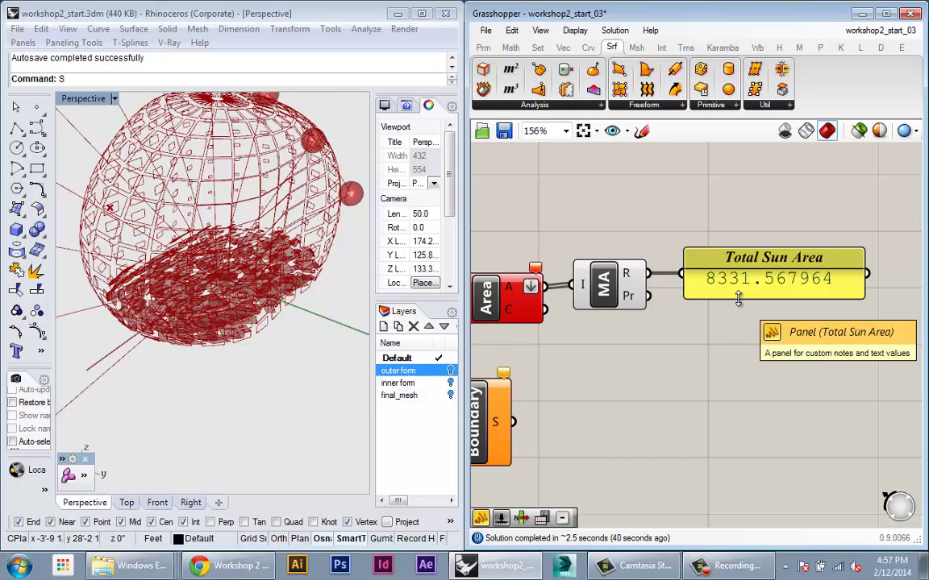
Review the point coordinate sliders and the Total Sun Area Panel, and inspect the sun arc and projected outlines in the perspective viewport.
scroll(736, 356, down, 10)
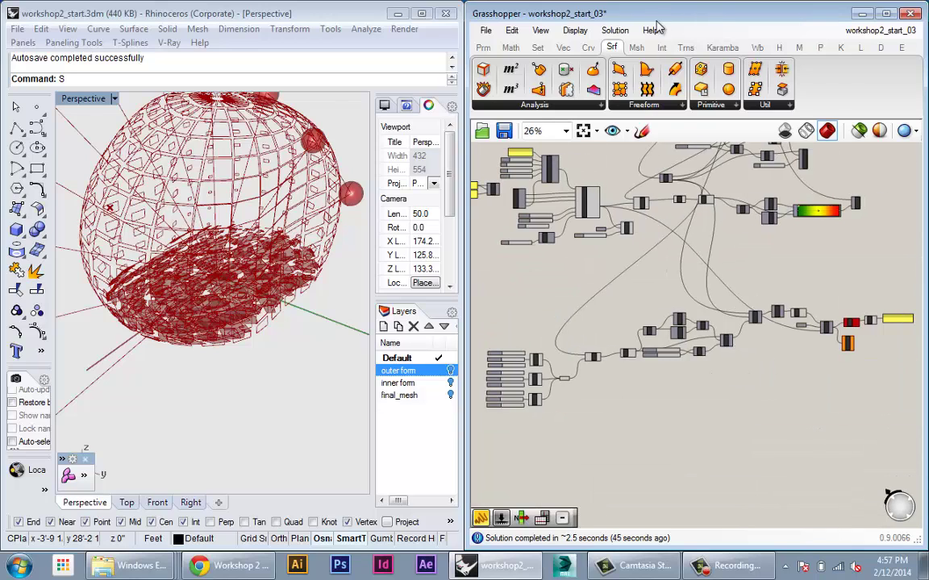
click(478, 50)
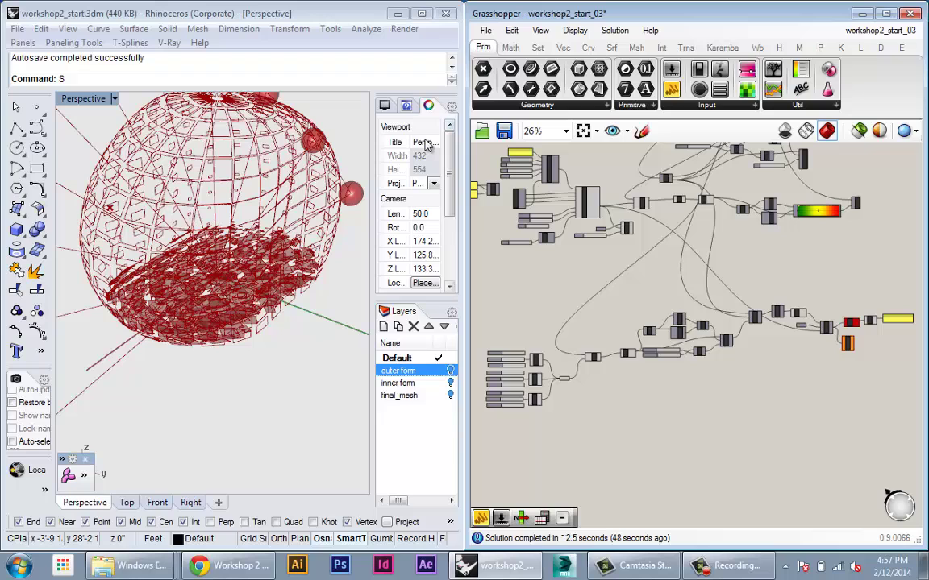
right_drag(582, 301, 572, 294)
right_drag(594, 327, 608, 319)
scroll(521, 360, up, 5)
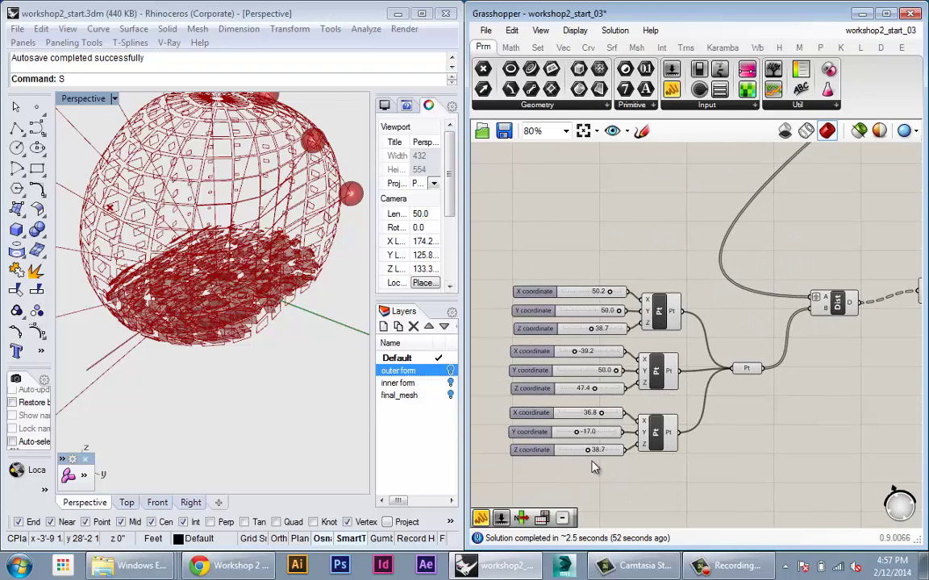
scroll(593, 378, down, 5)
right_drag(878, 363, 698, 367)
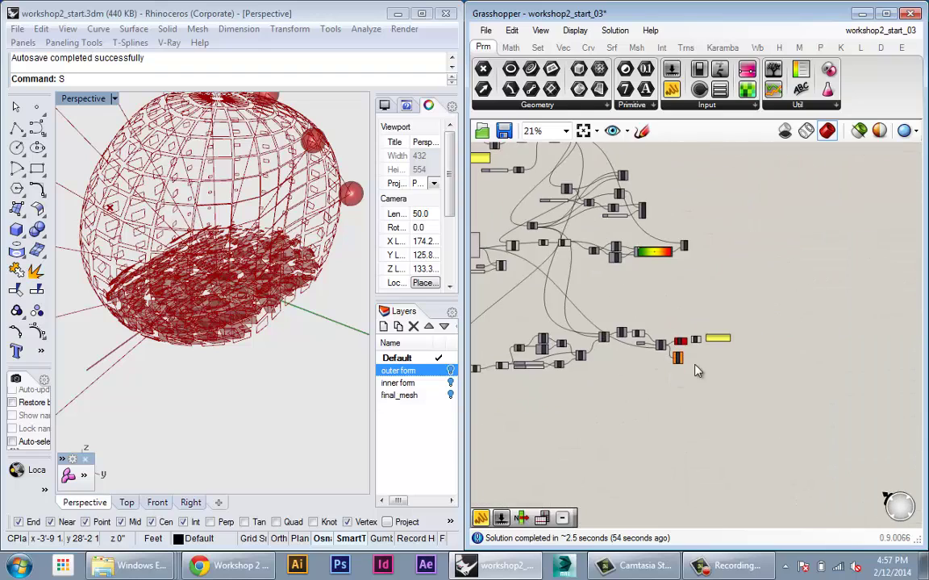
scroll(698, 367, up, 5)
scroll(735, 296, up, 1)
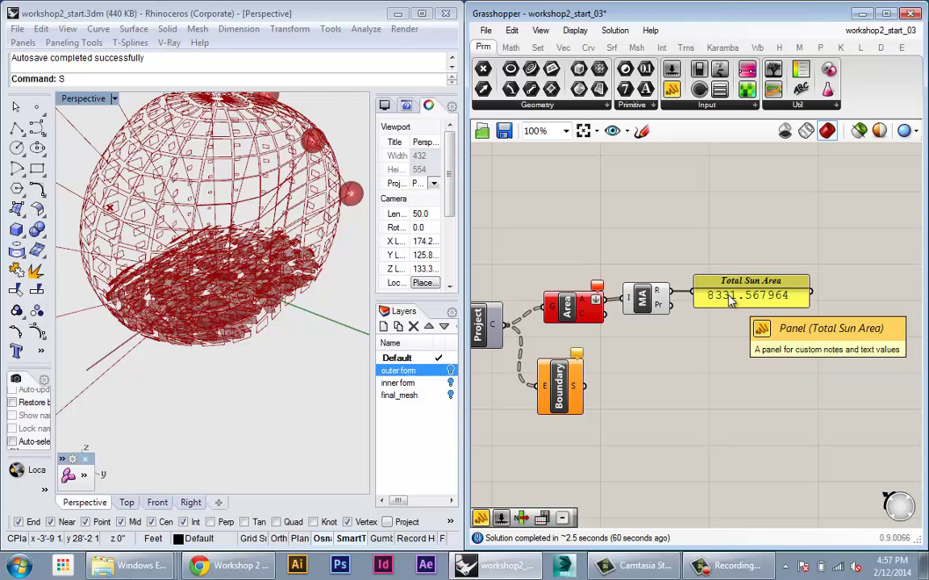
scroll(670, 272, down, 4)
scroll(194, 323, down, 4)
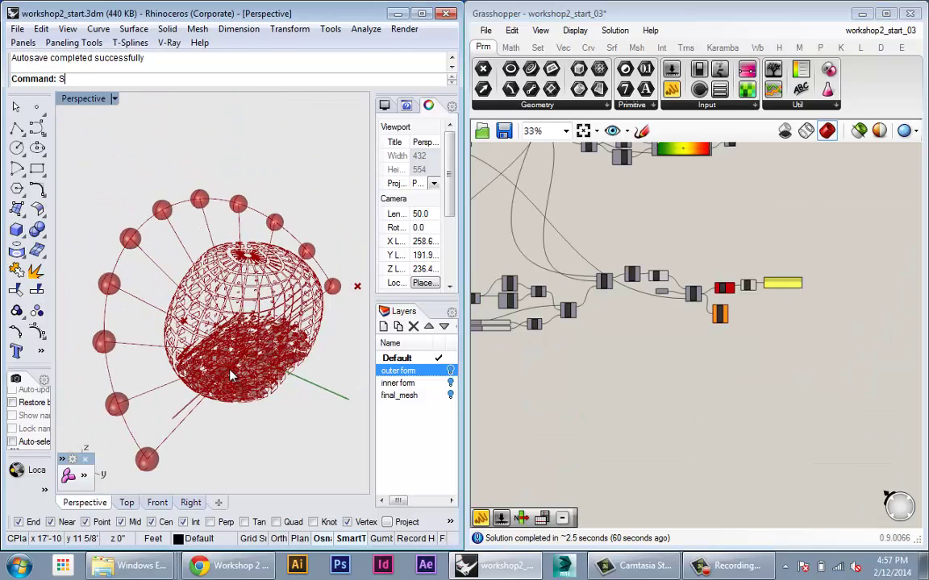
right_drag(231, 374, 216, 345)
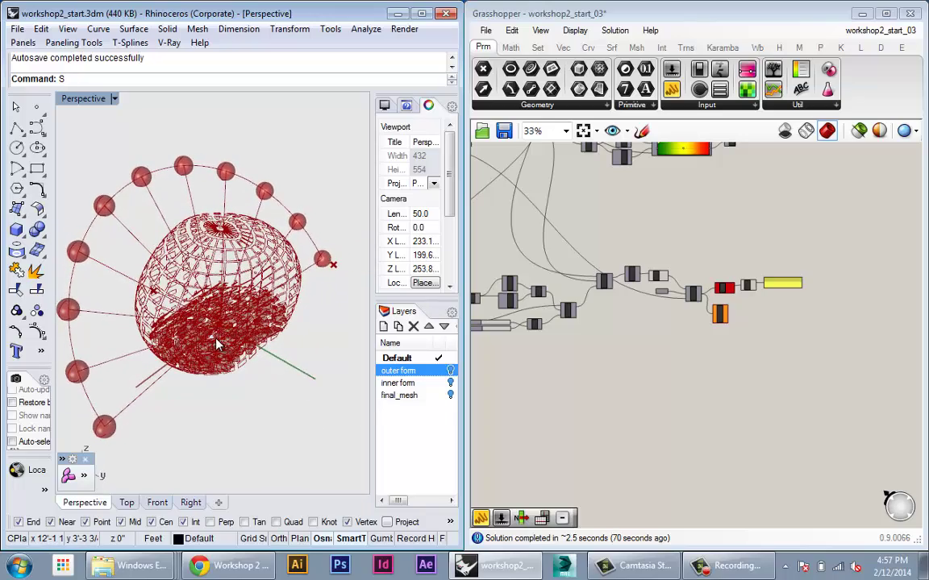